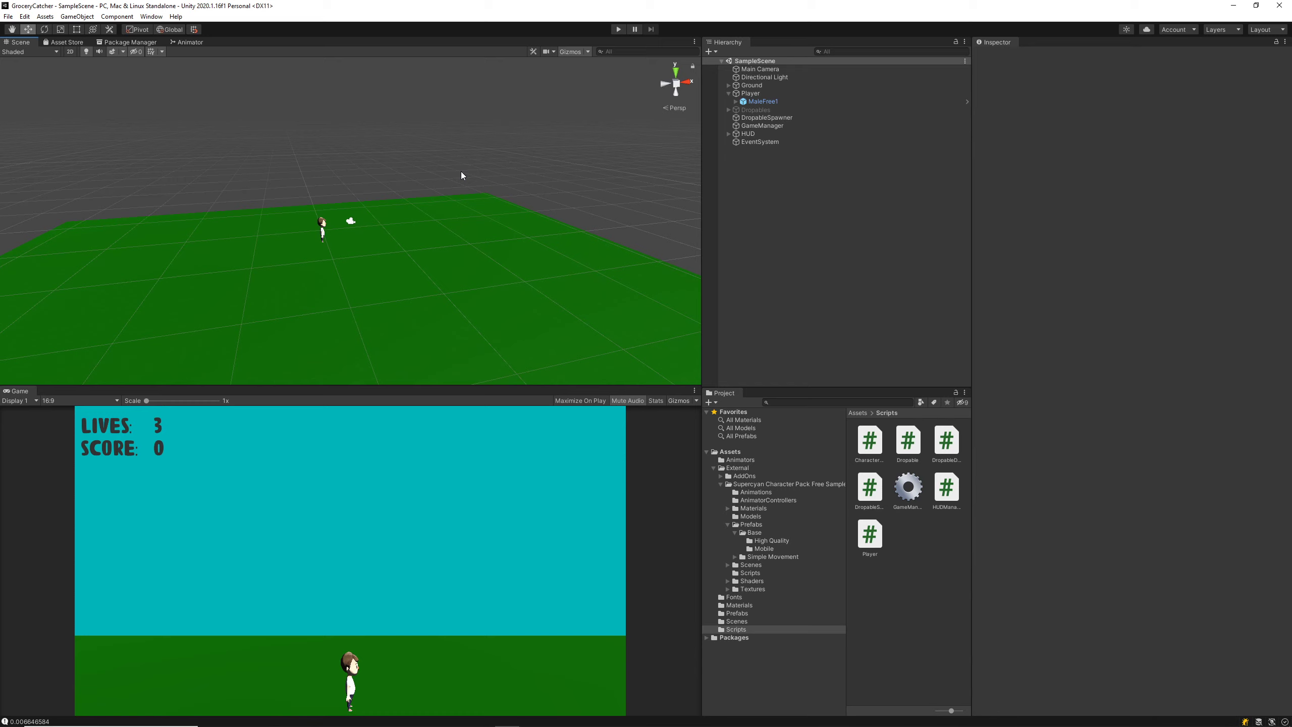
Add a Particle System effect to the scene and name it ExplosionScore.
key(ctrl+z)
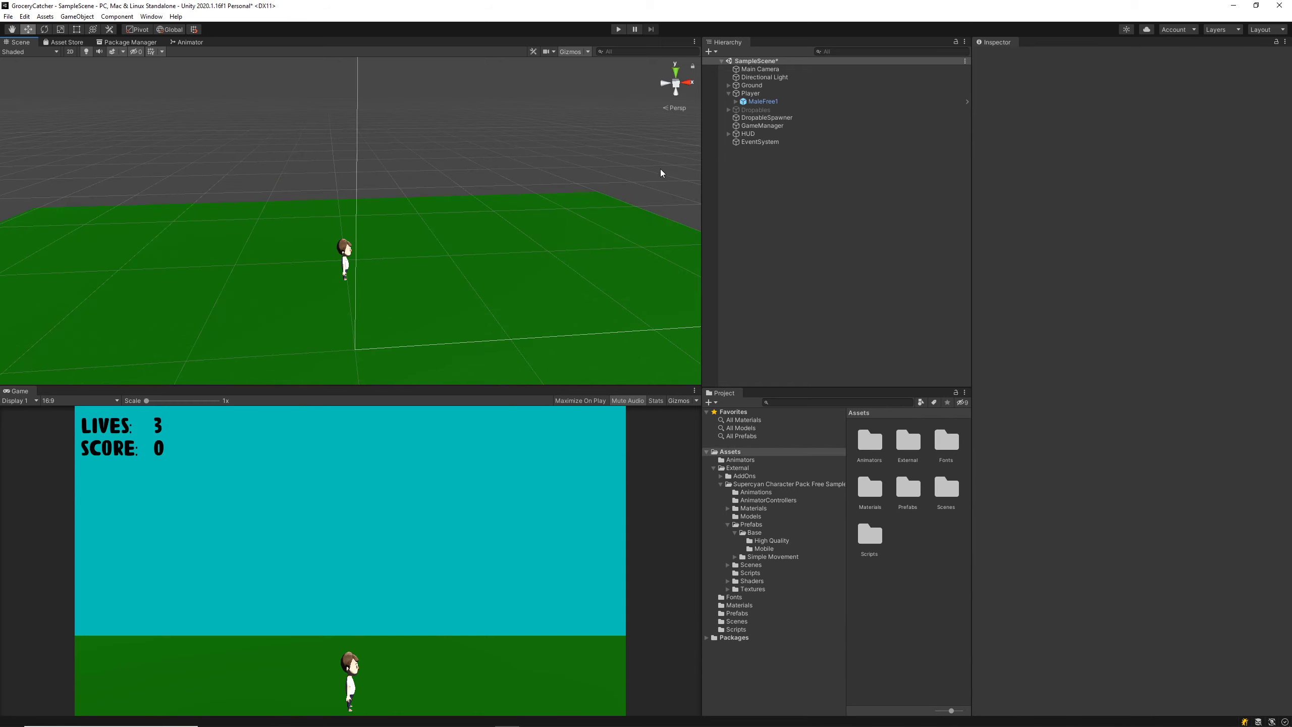
right_click(791, 208)
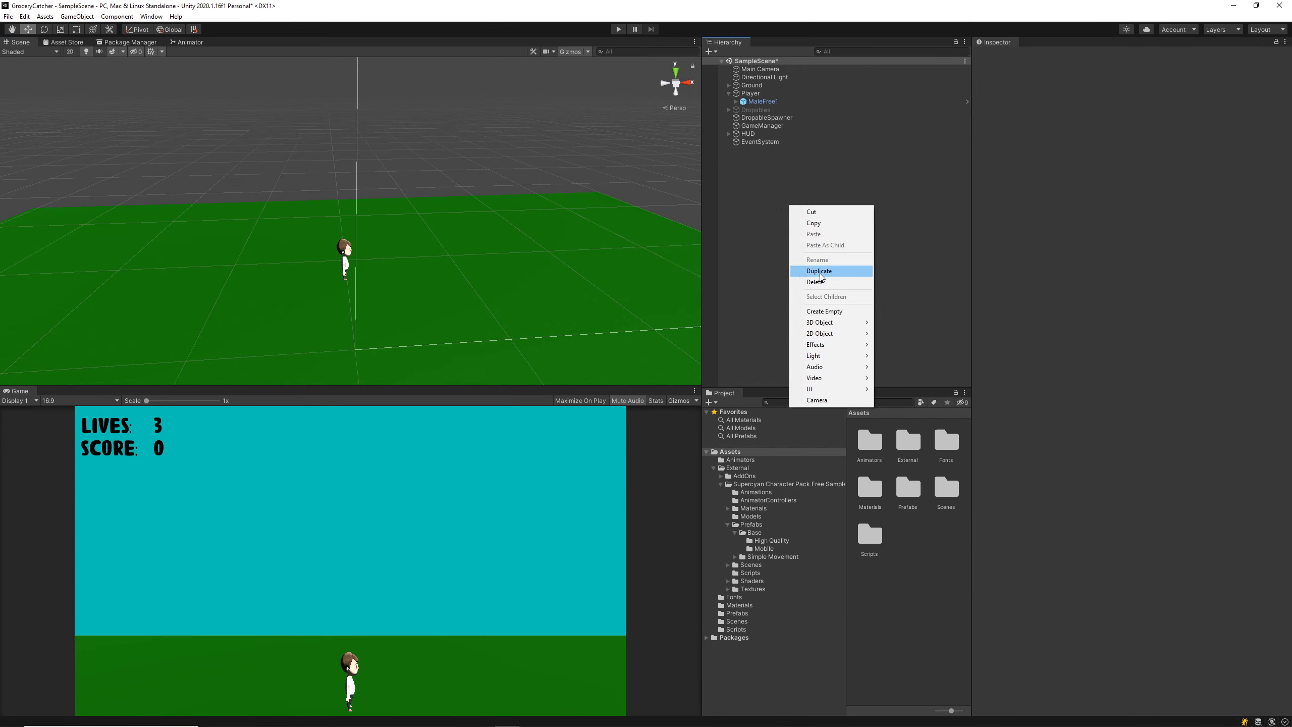
mouse_move(834, 324)
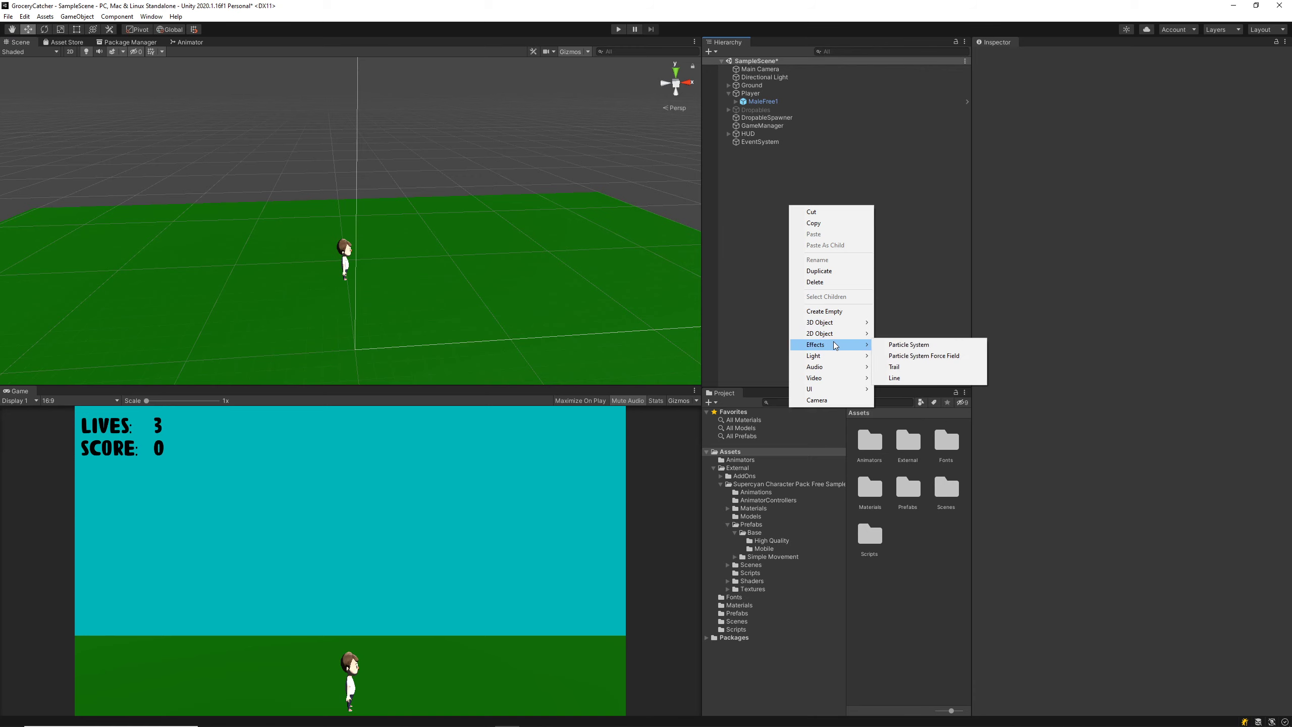
click(930, 346)
text(Explos)
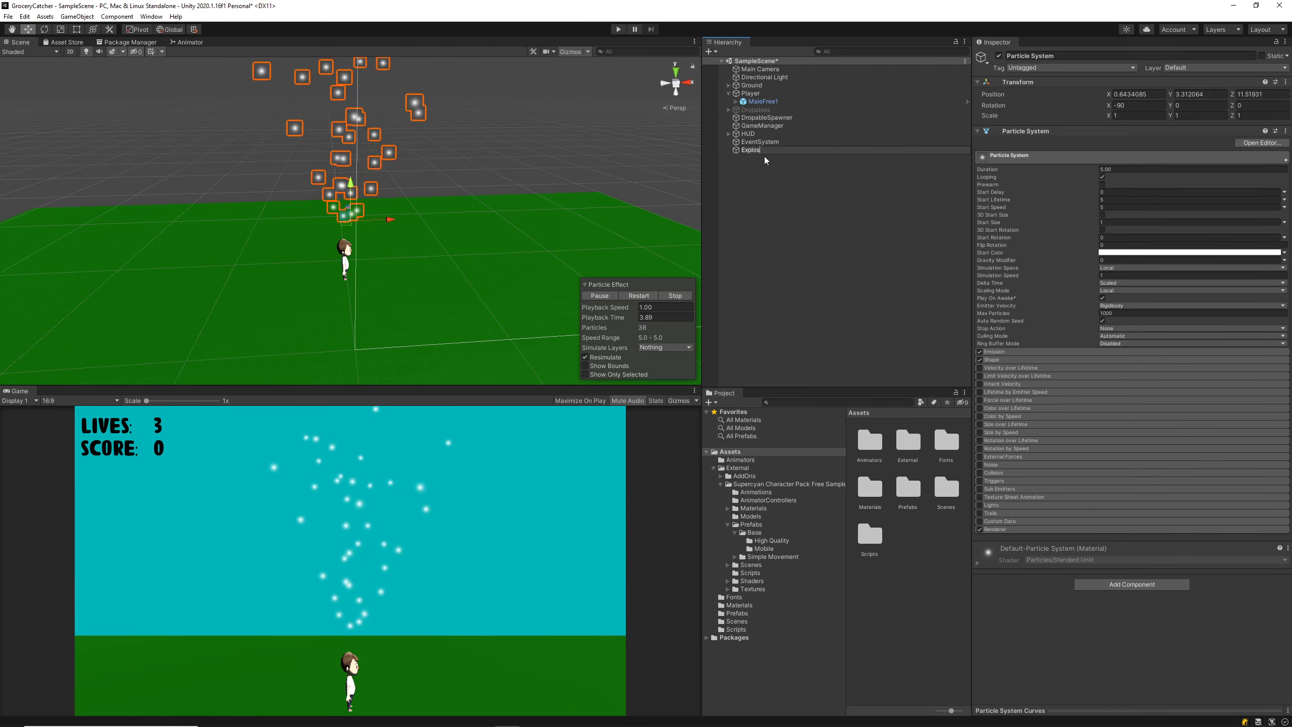
text(ion)
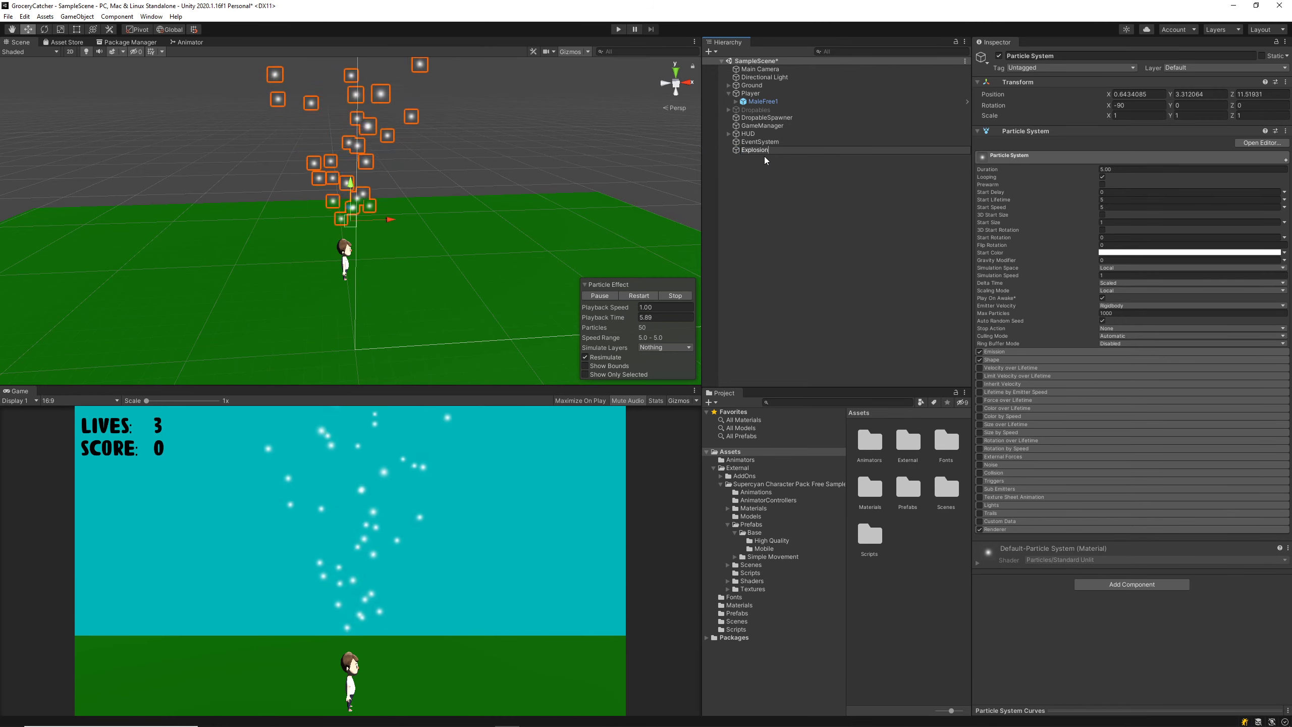
text(Score)
key(Return)
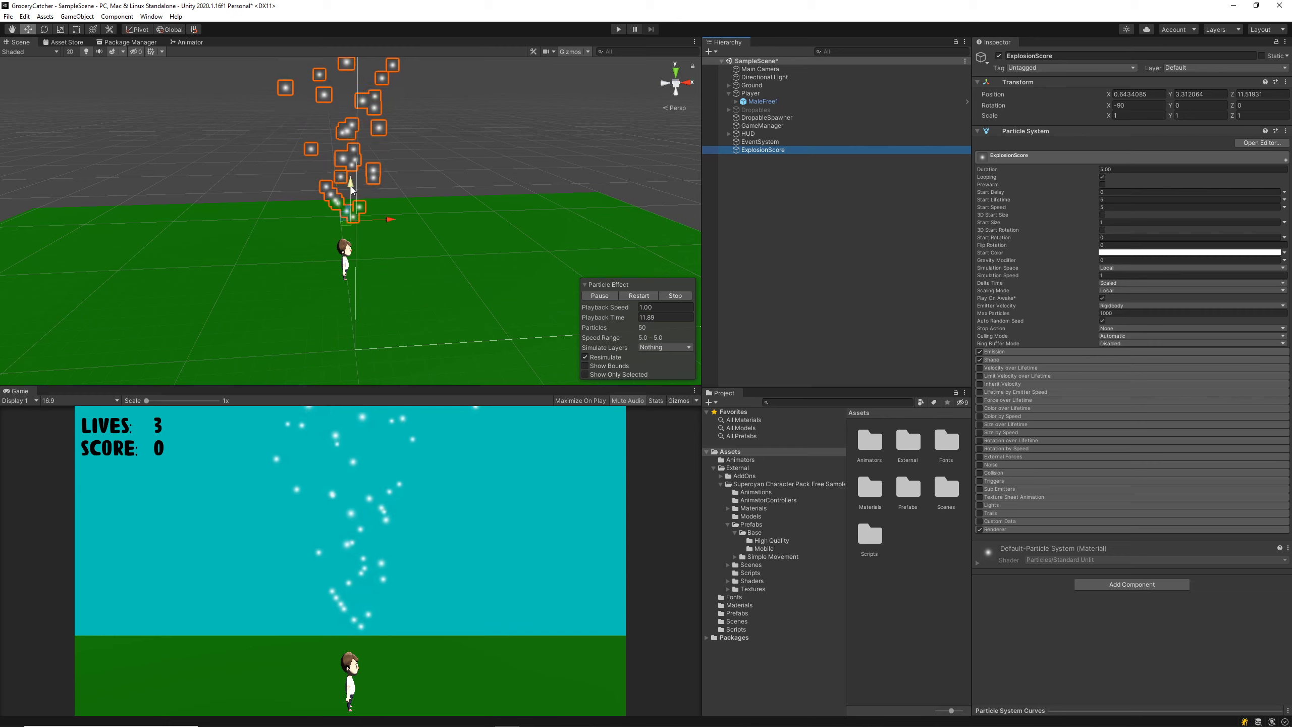
Raise ExplosionScore above the character to a Y position of about 6.02 and set its emitter shape to Sphere.
drag(351, 189, 351, 161)
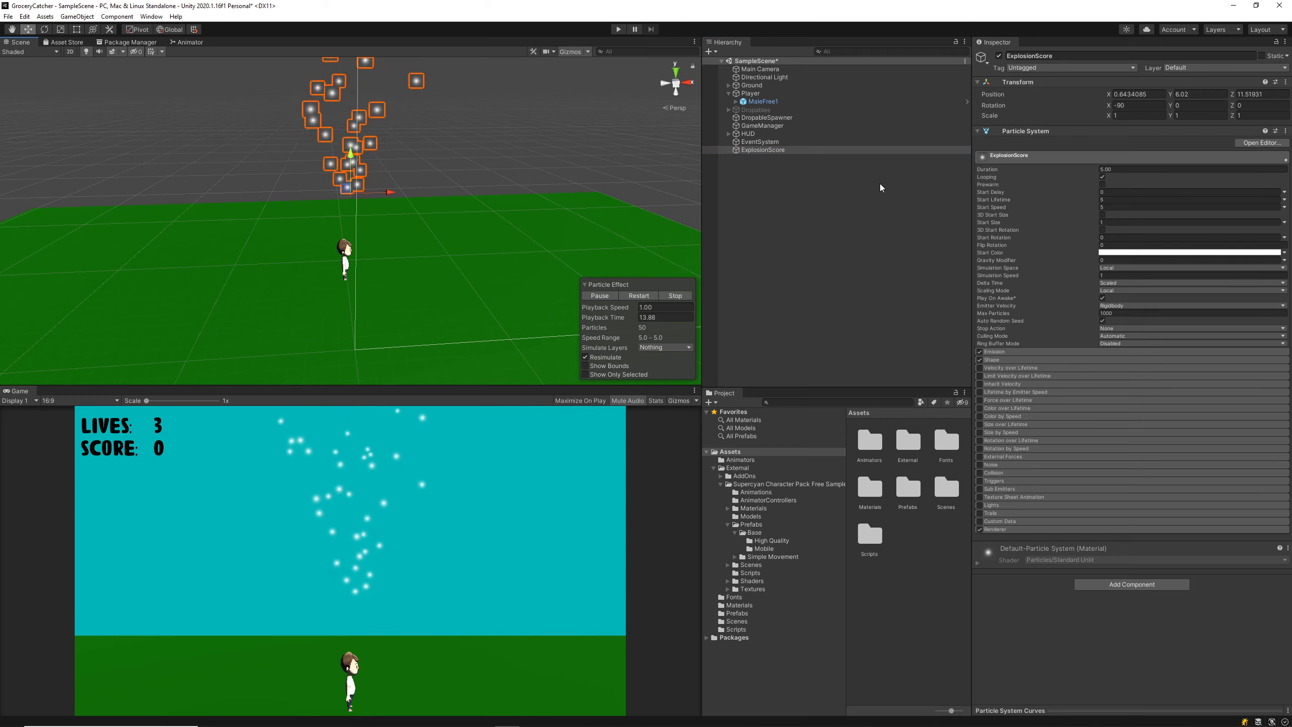
click(1007, 359)
click(1144, 369)
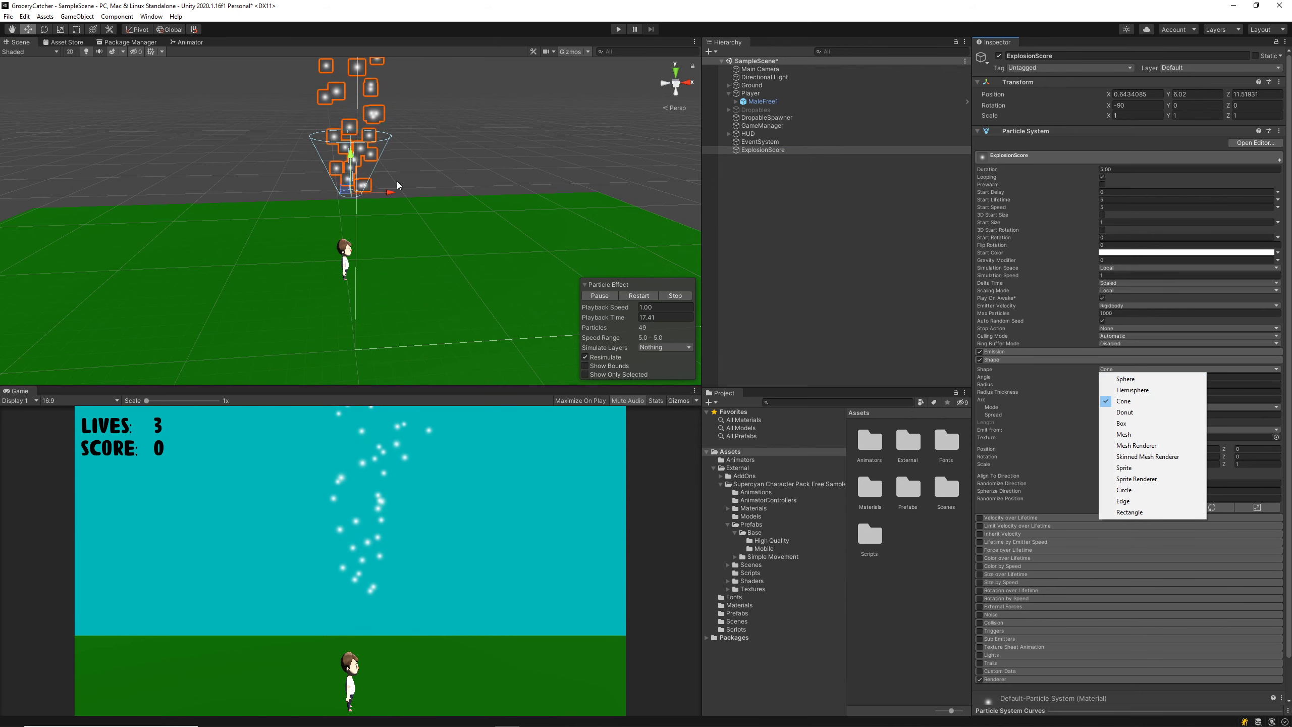
click(1158, 382)
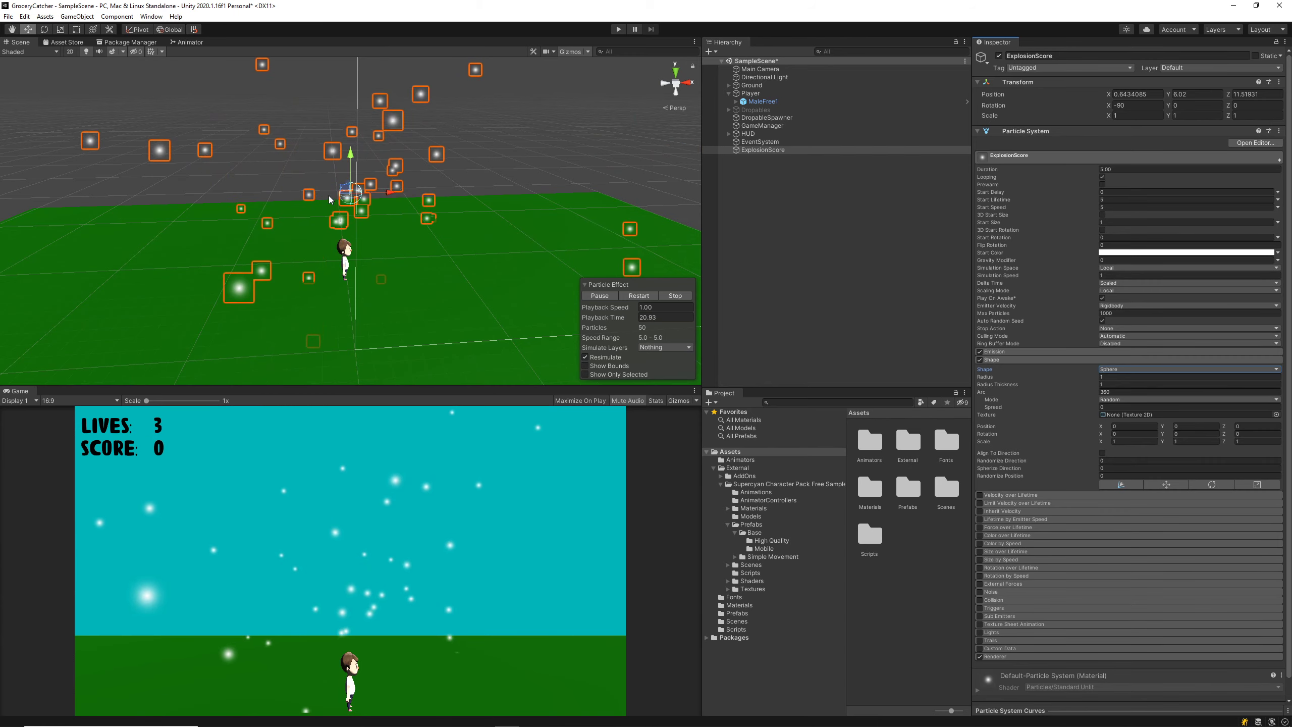
Set the particle system's start lifetime to 0.3 and its start speed to 2.
key(alt)
alt+drag(274, 219, 300, 220)
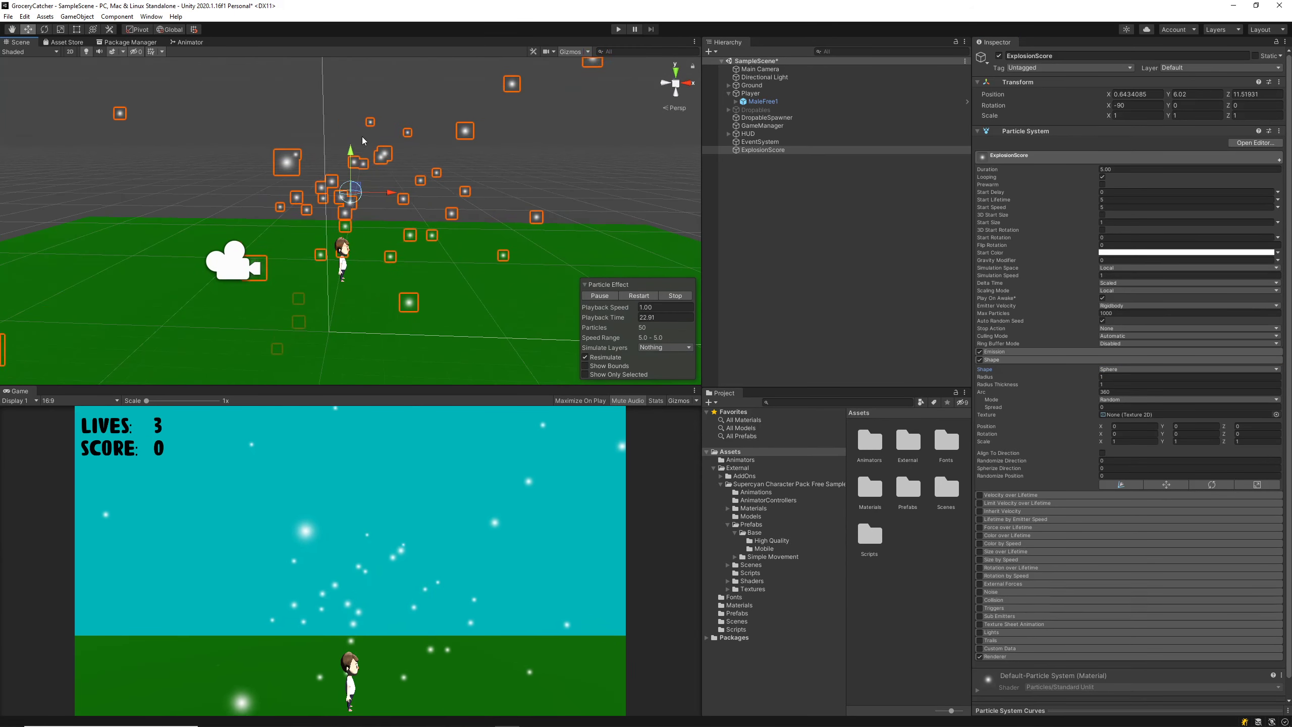
click(1106, 206)
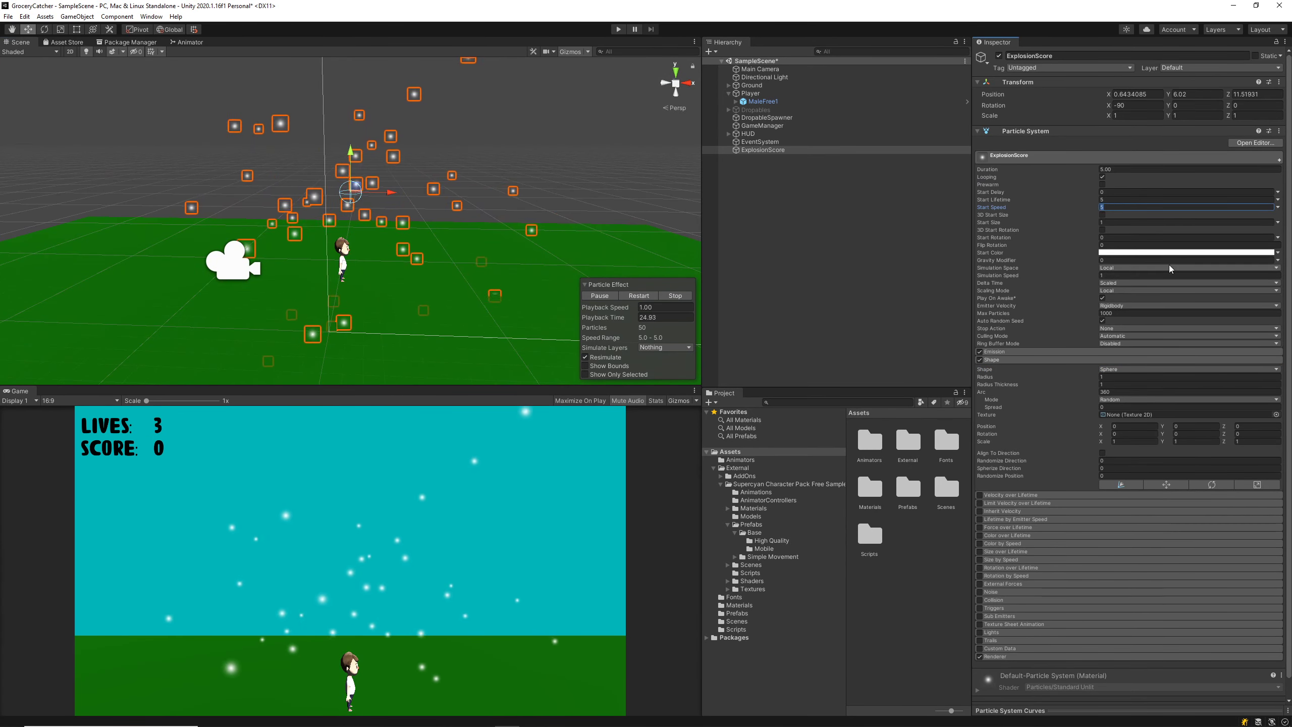
text(3)
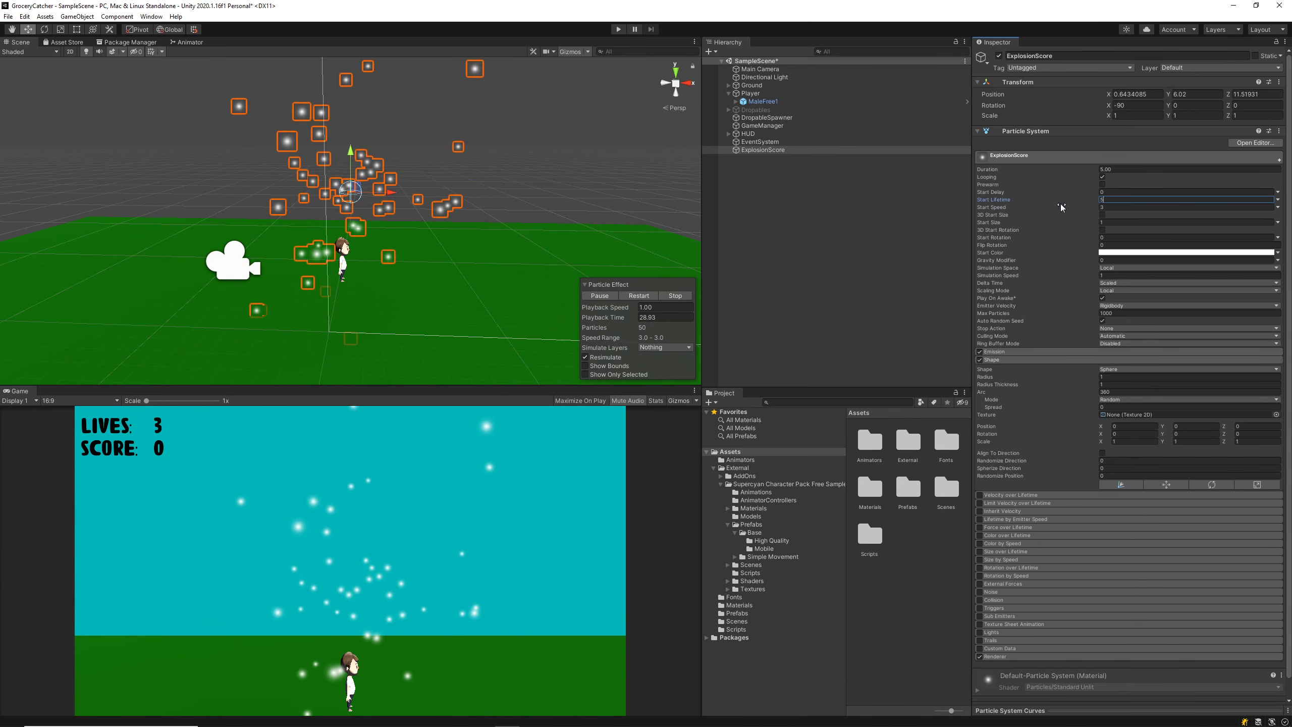
click(1090, 196)
text(0.2)
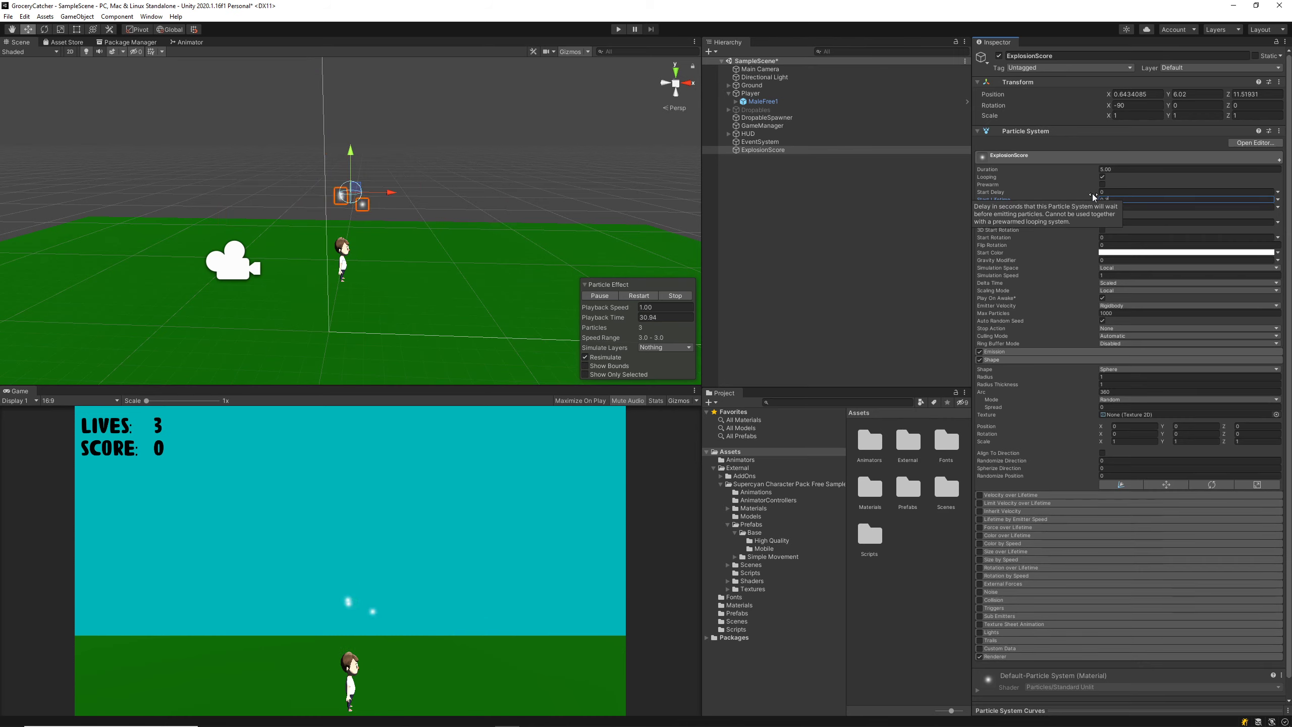
click(1072, 209)
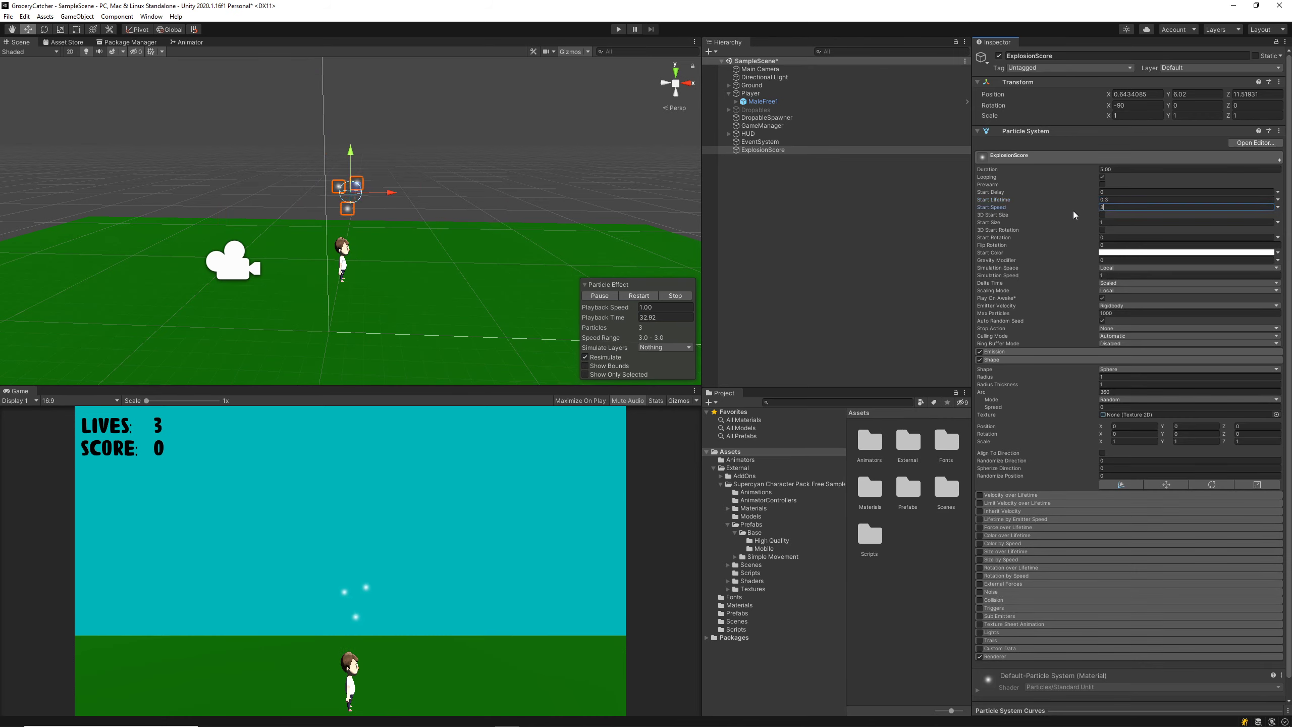
key(BackSpace)
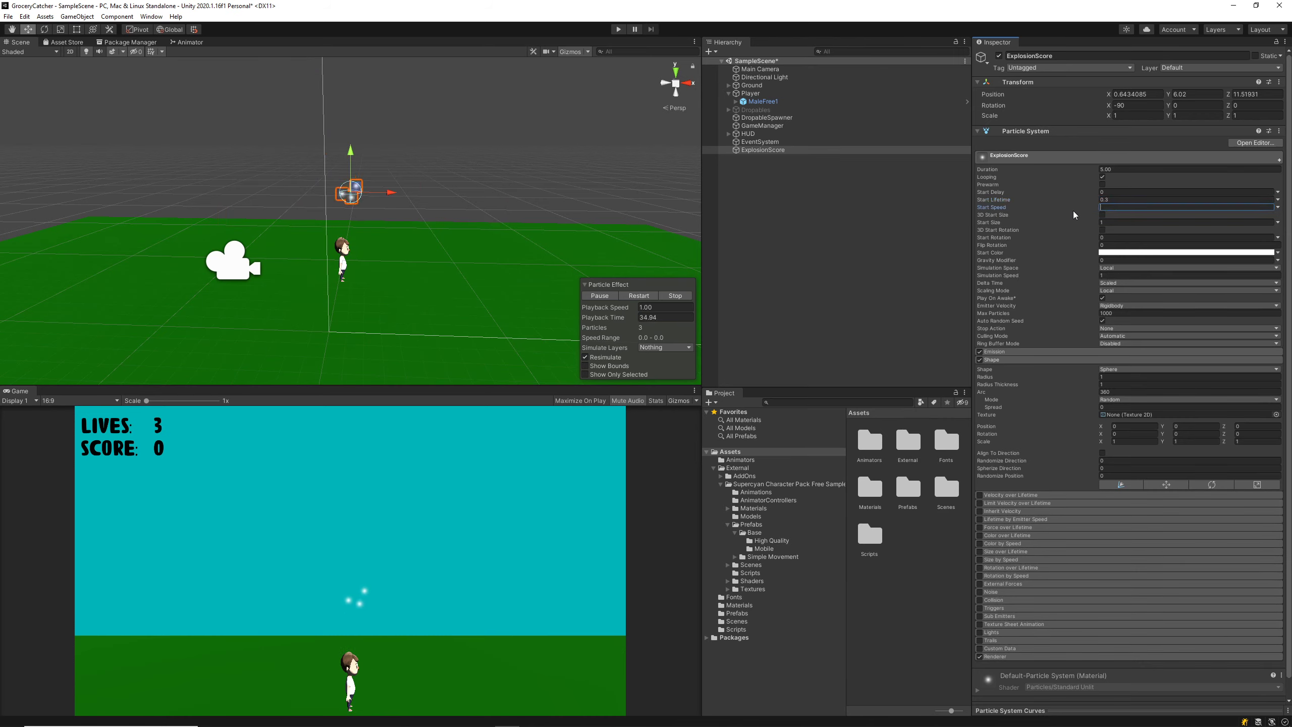
text(1)
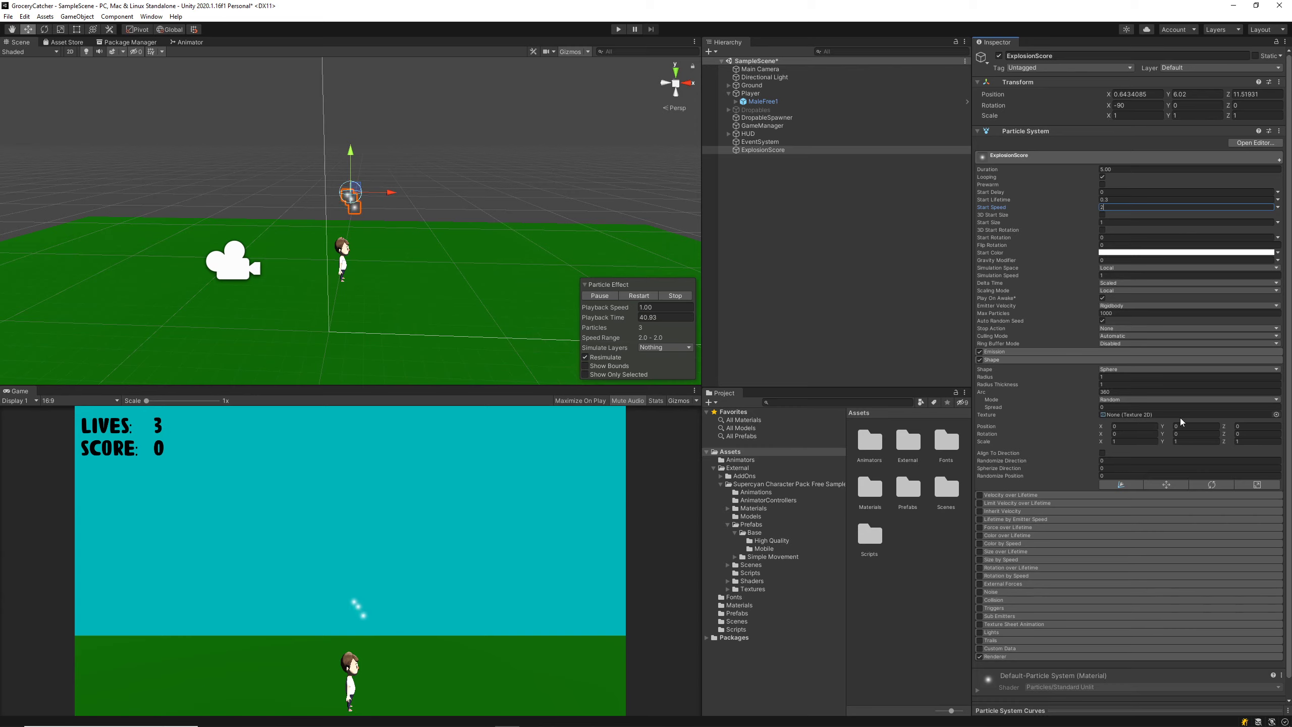
Assign the Default-Checker texture to the Shape module of ExplosionScore.
click(1275, 415)
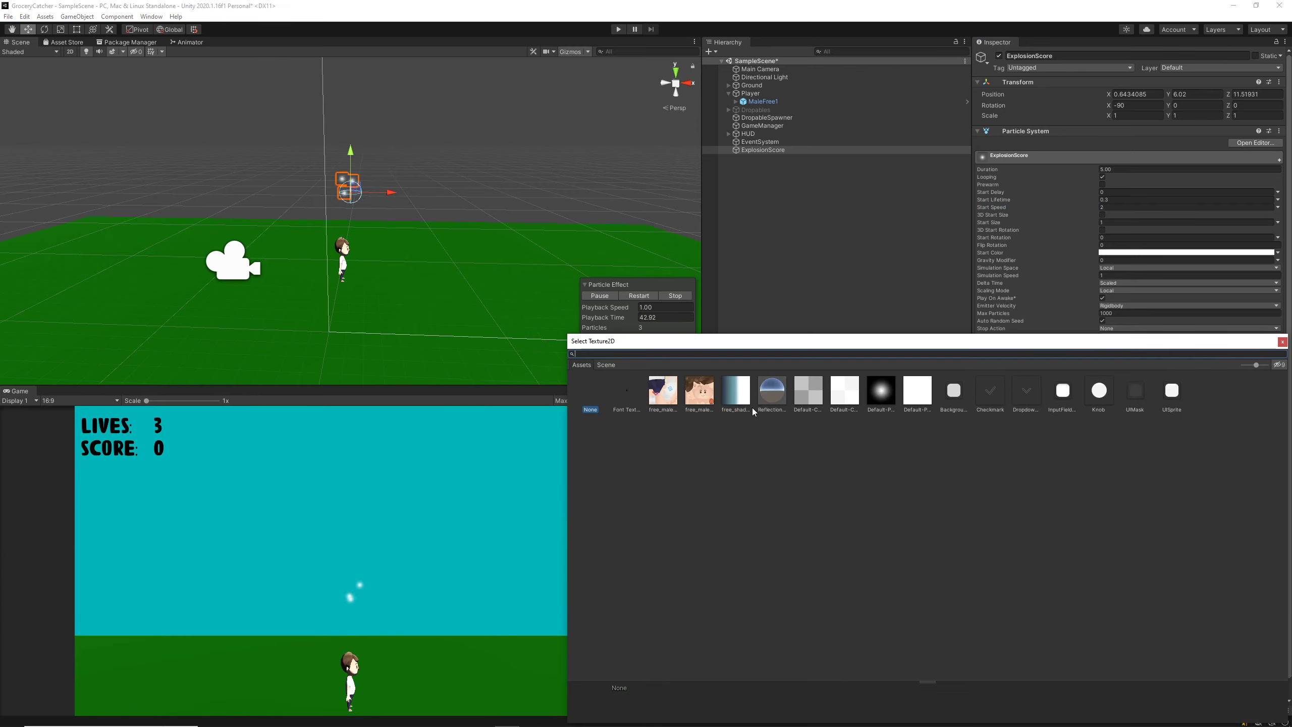
click(847, 395)
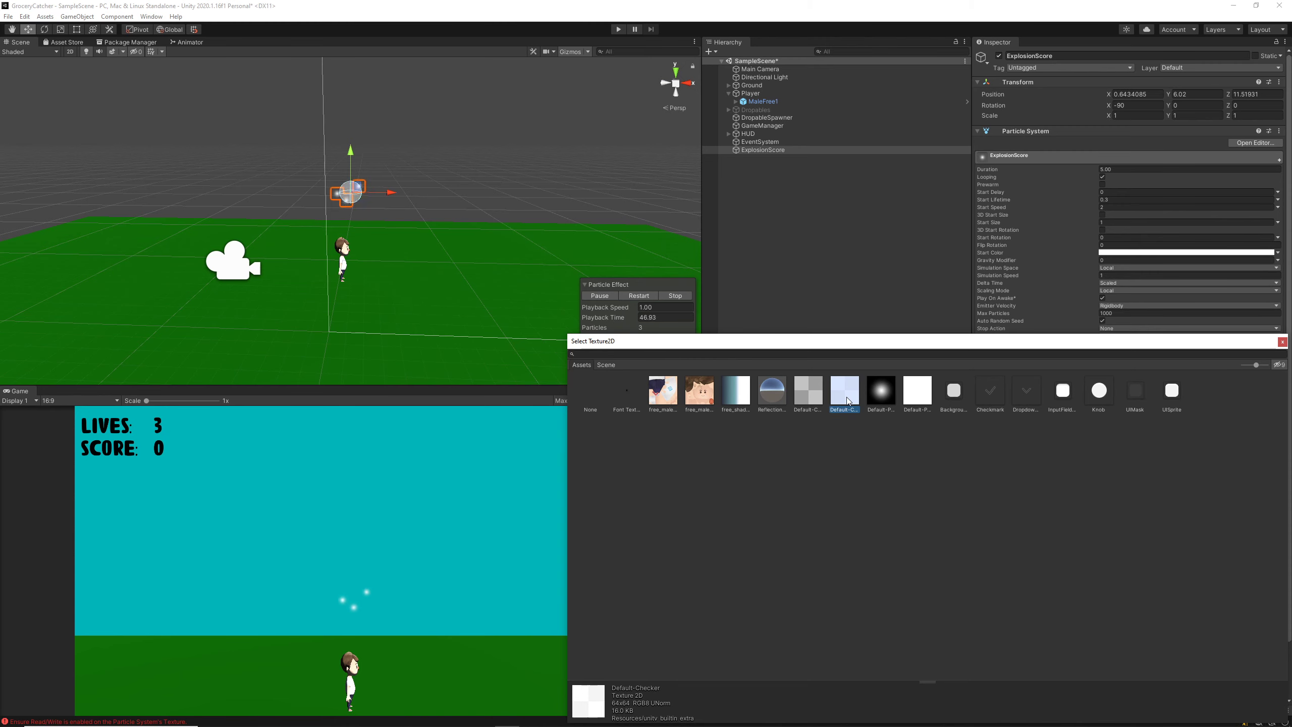
double_click(848, 401)
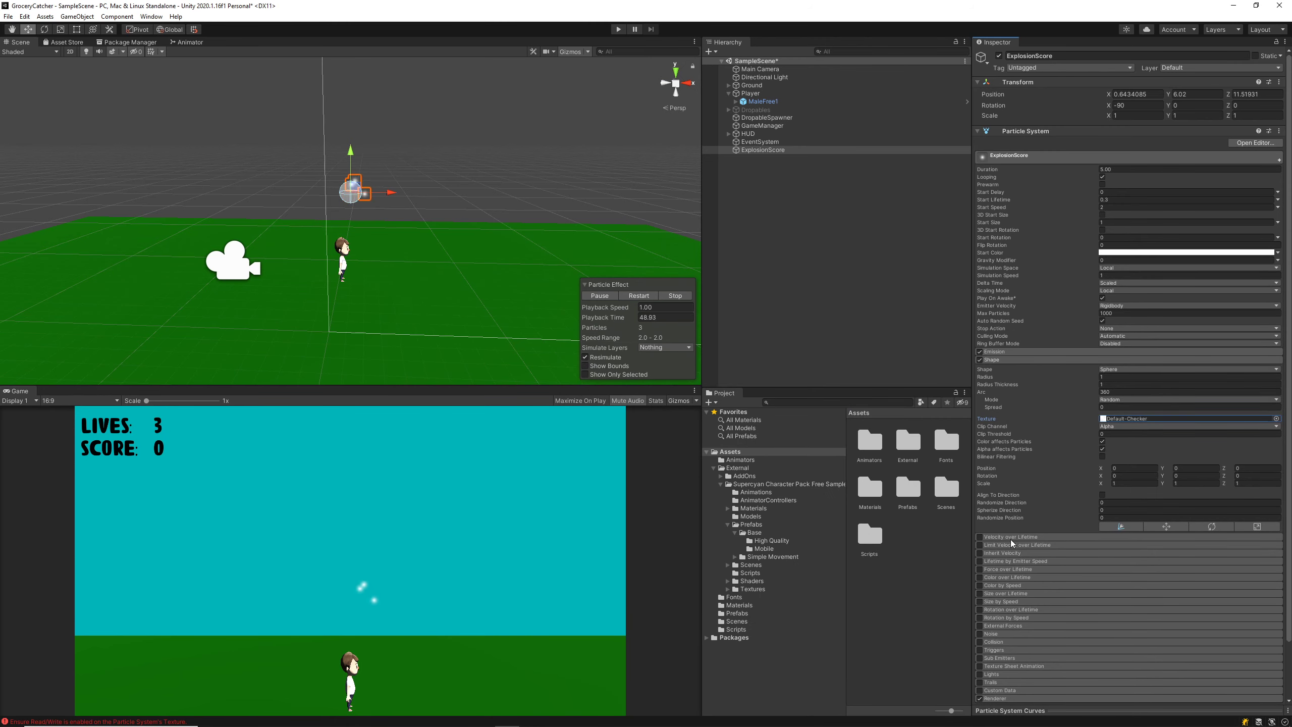
Set the duration of the ExplosionScore particle system to 1 second.
click(1115, 169)
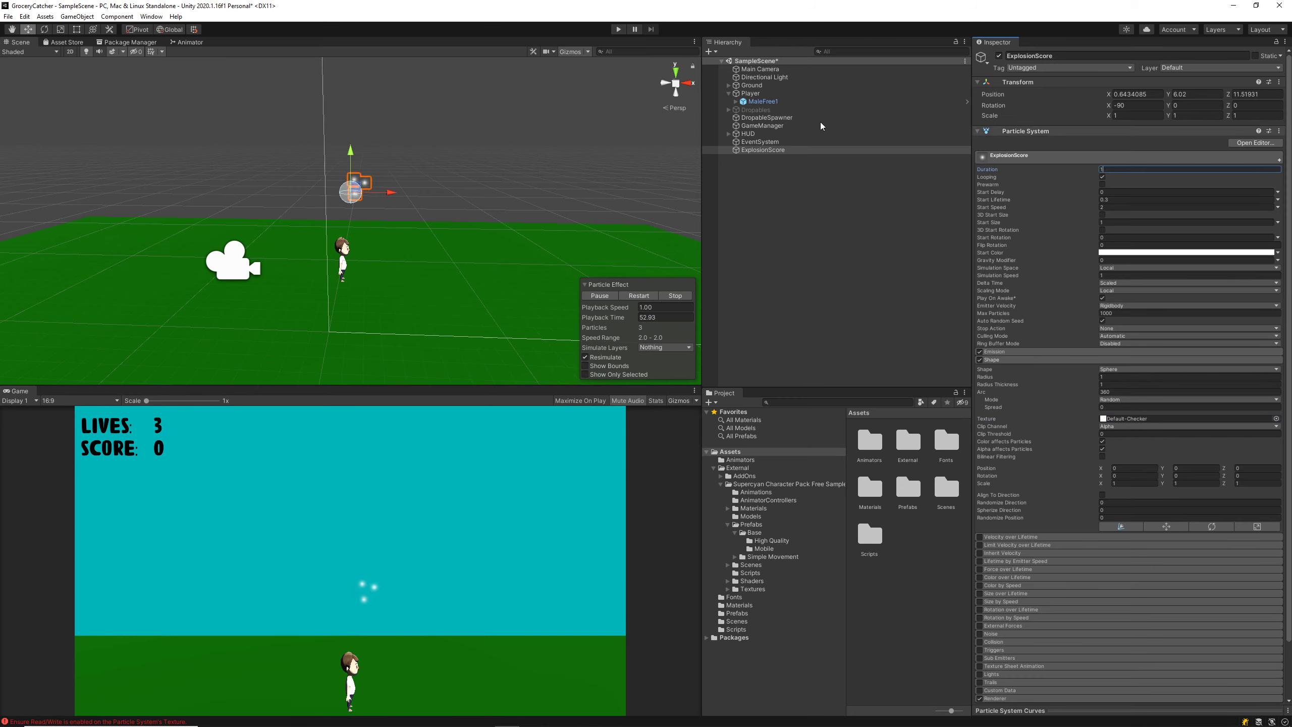
click(814, 133)
click(765, 150)
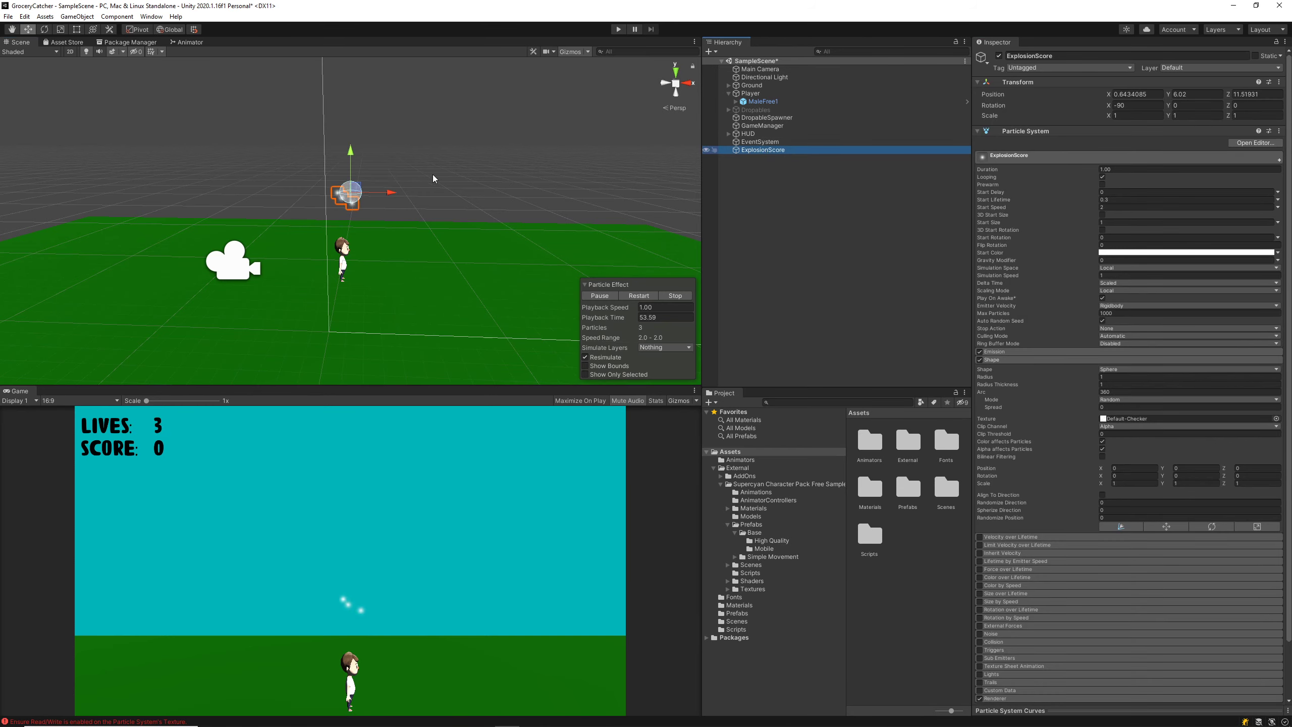
Try the Looping and Prewarm options of ExplosionScore and replay the particle preview.
click(1101, 177)
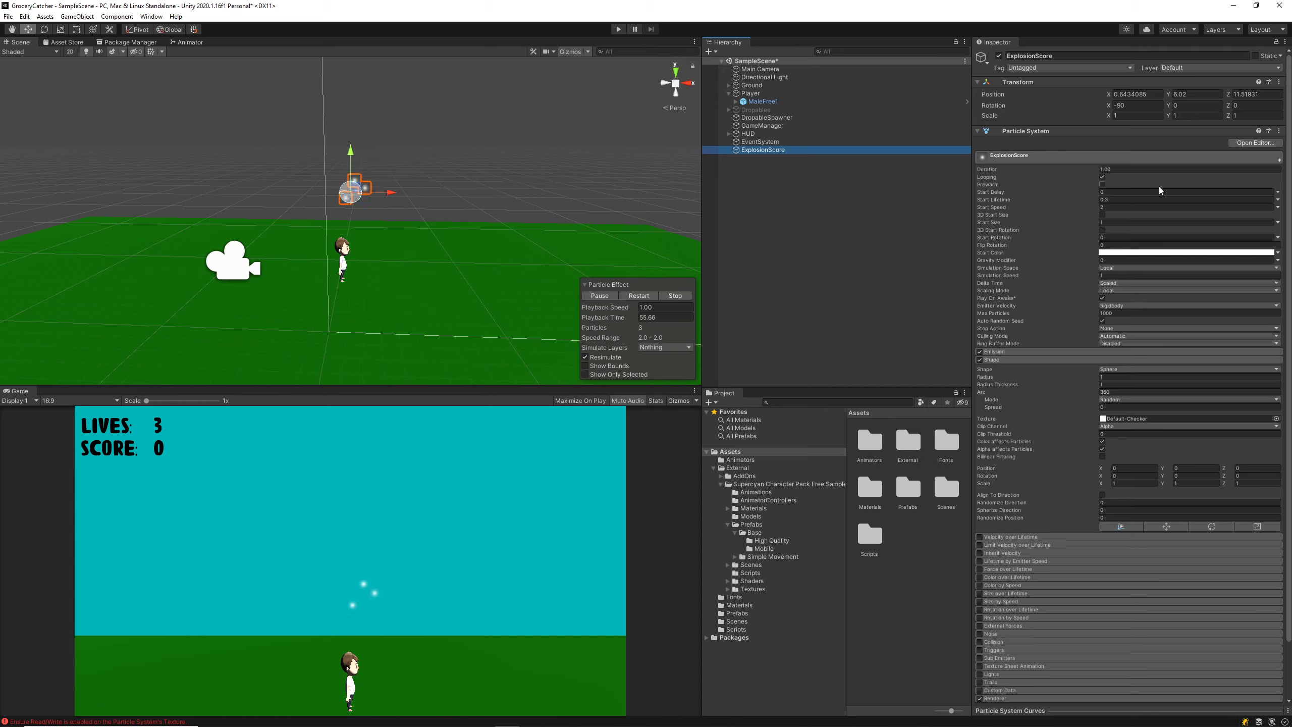
click(1103, 177)
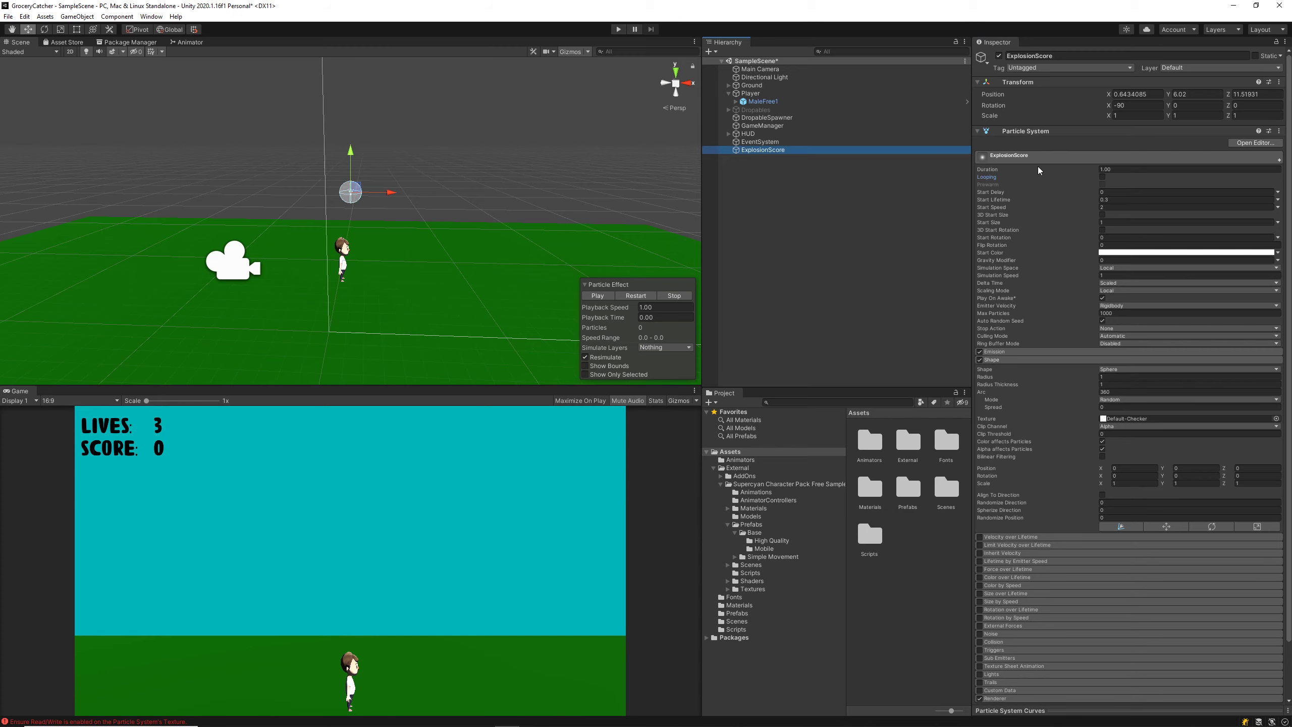
click(1102, 177)
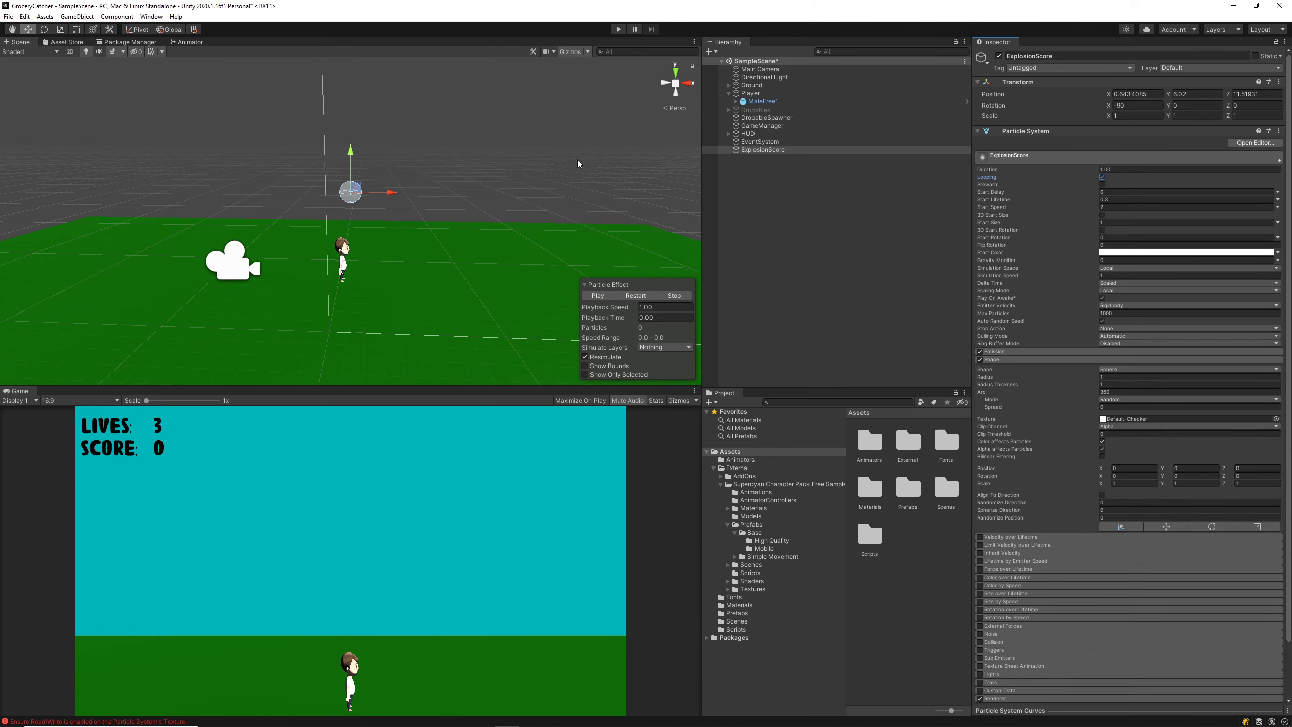
click(811, 149)
click(1102, 185)
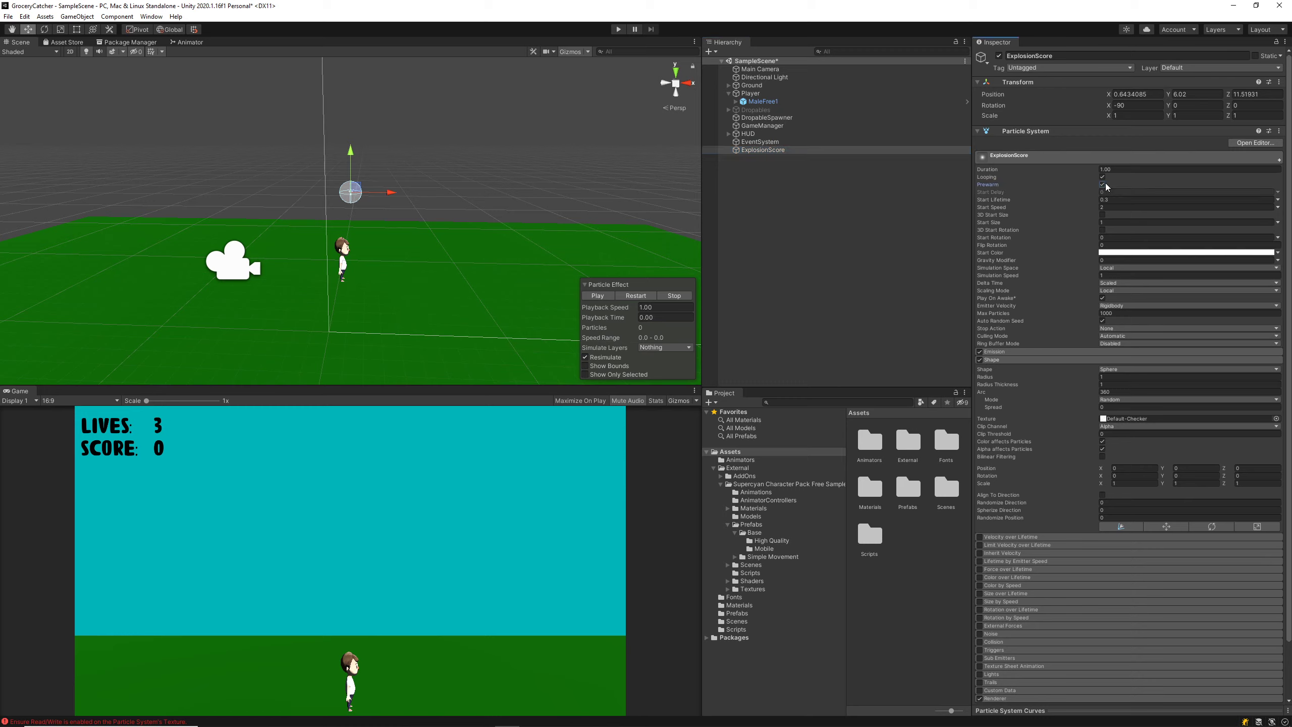
click(633, 295)
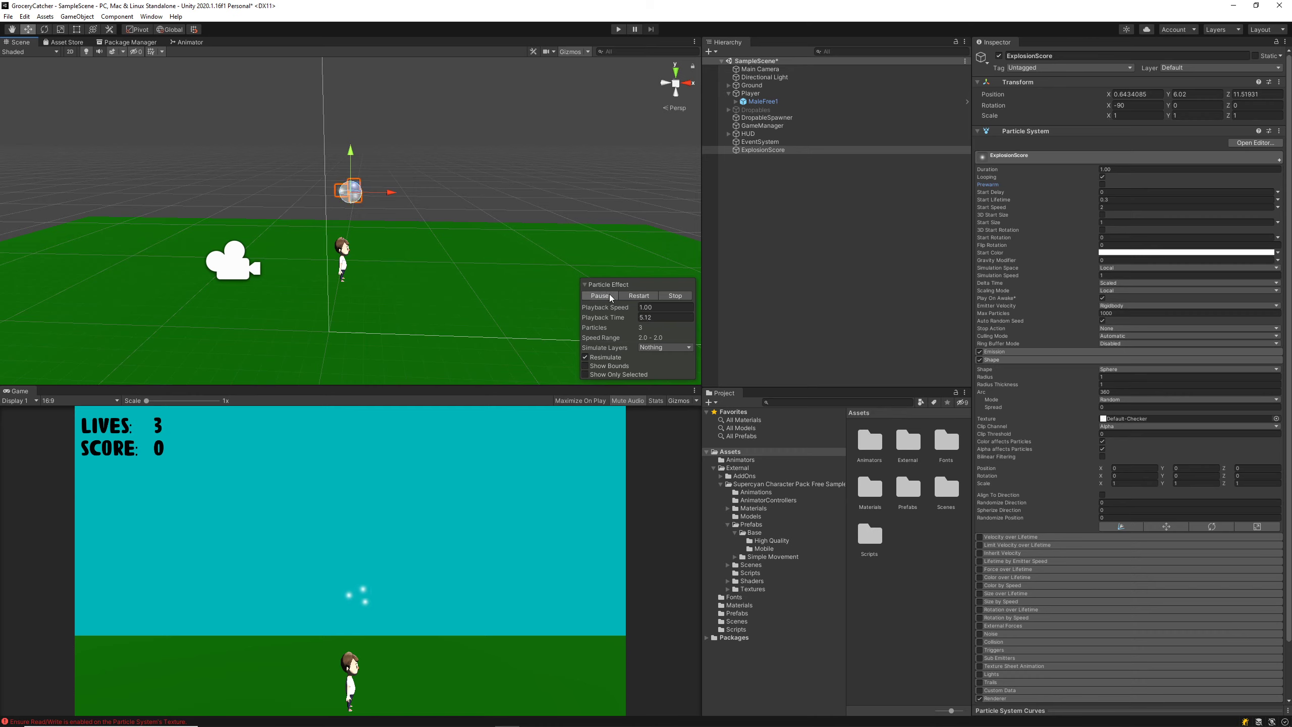
click(640, 298)
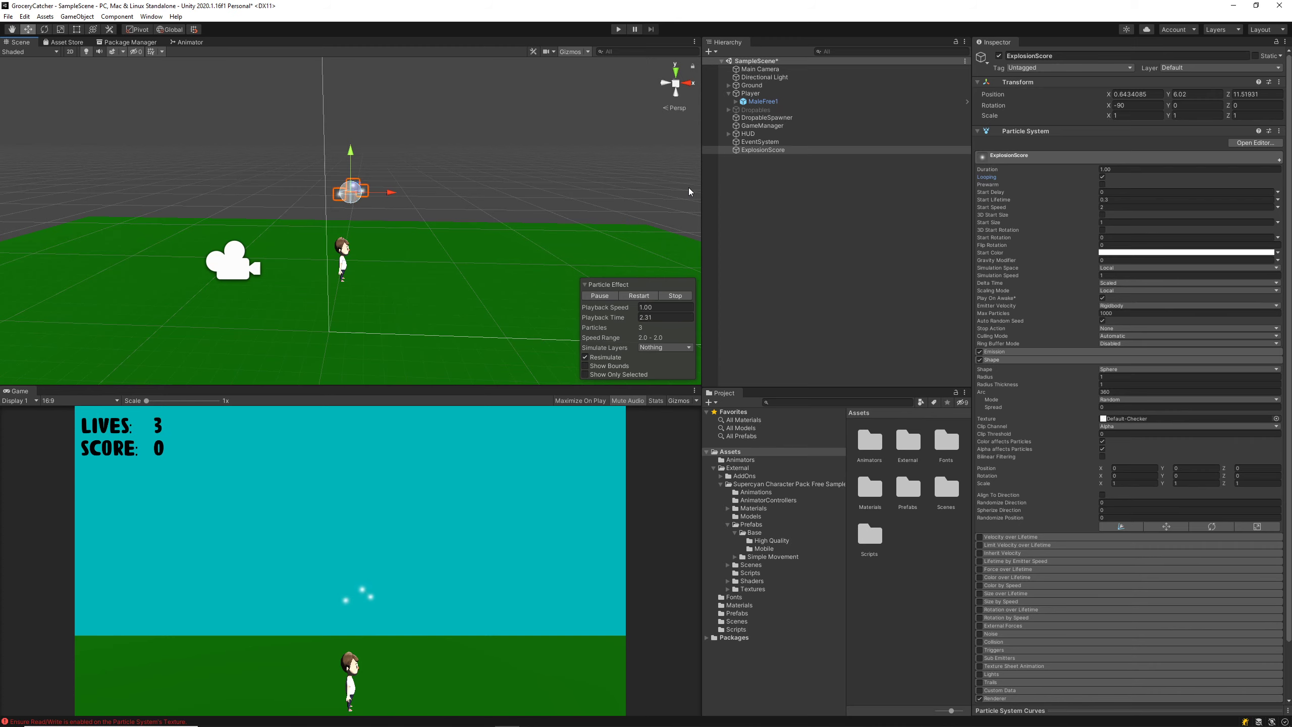
Collapse the Shape module and enable Color over Lifetime for ExplosionScore.
scroll(1073, 402, down, 2)
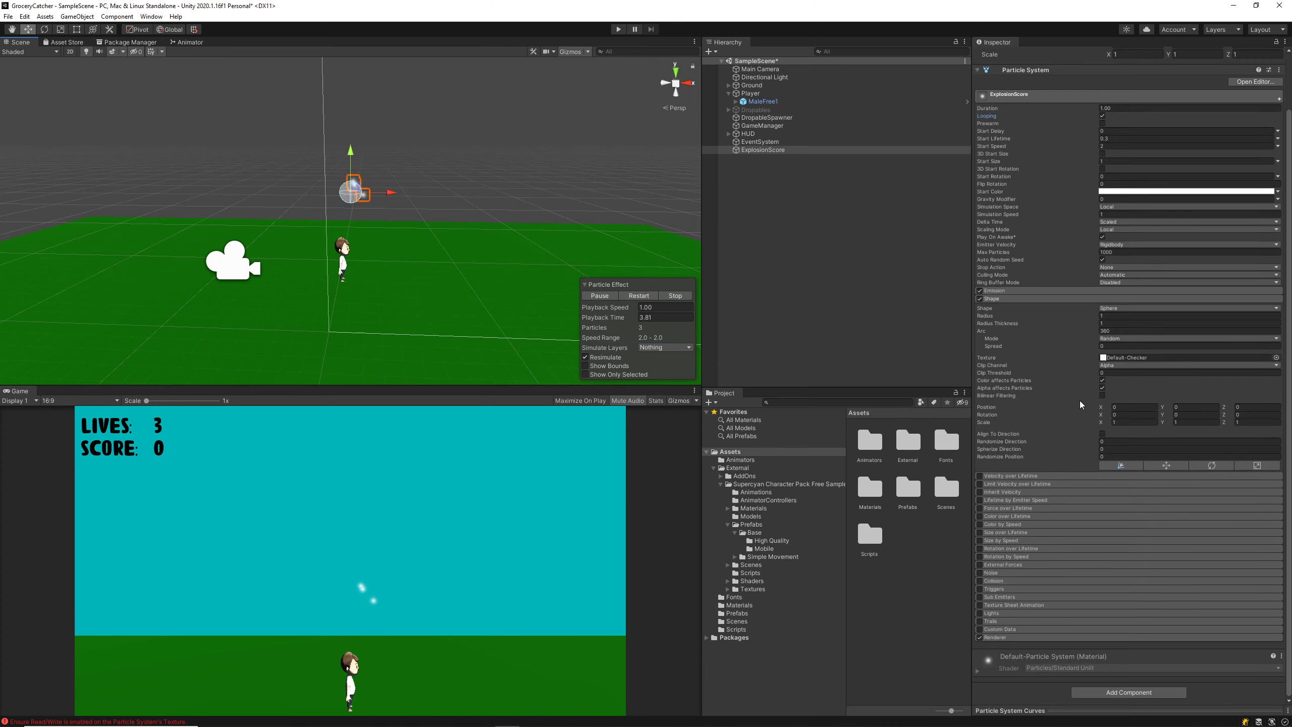
click(1037, 298)
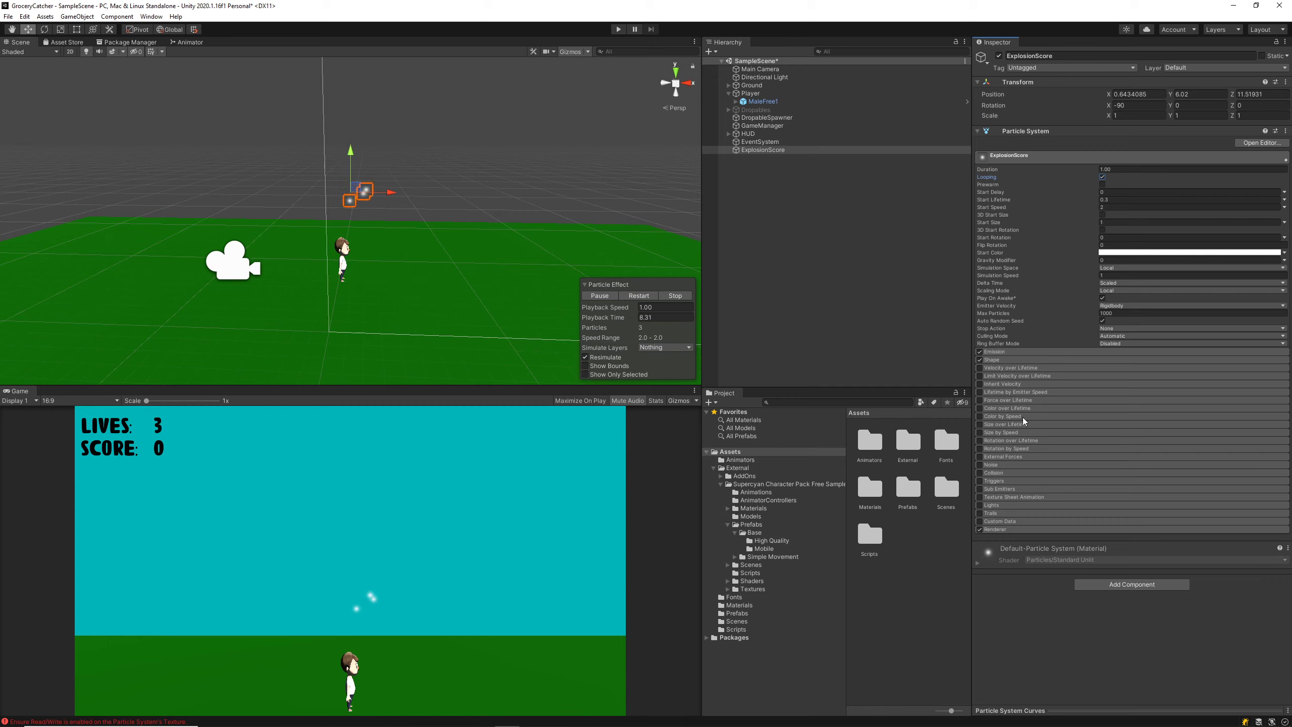
click(1036, 407)
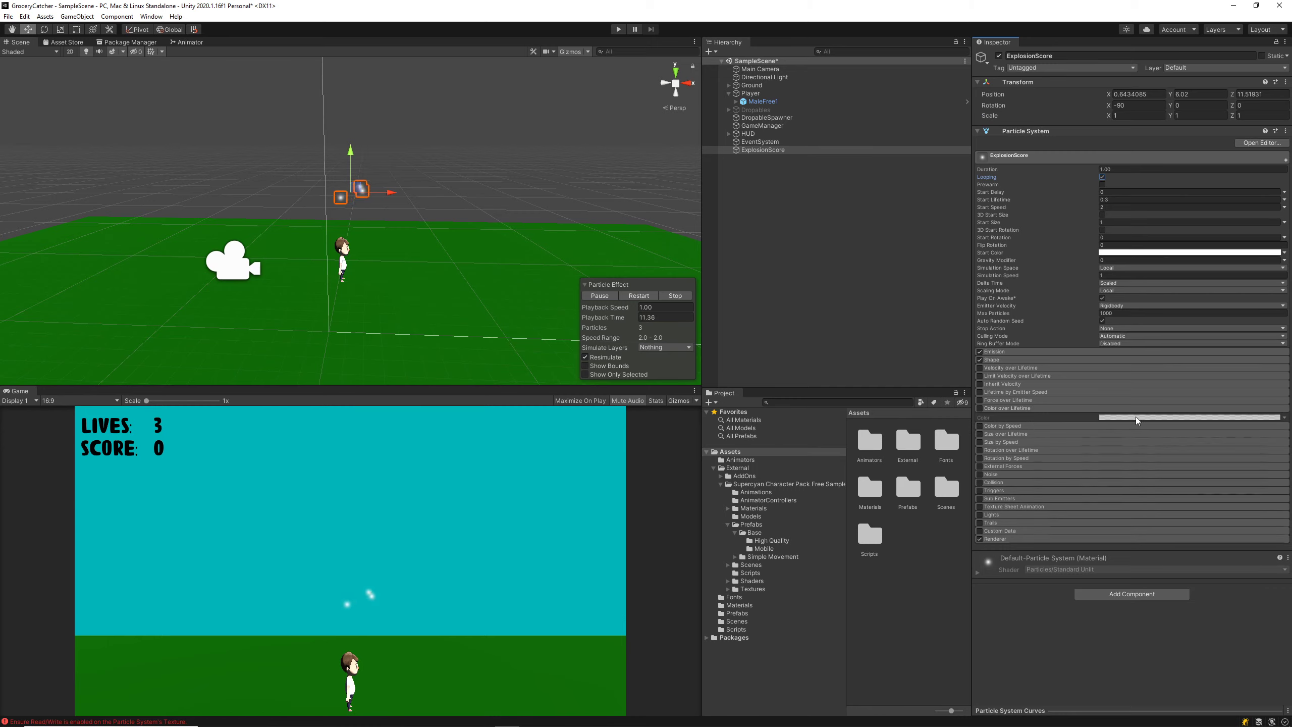
click(980, 409)
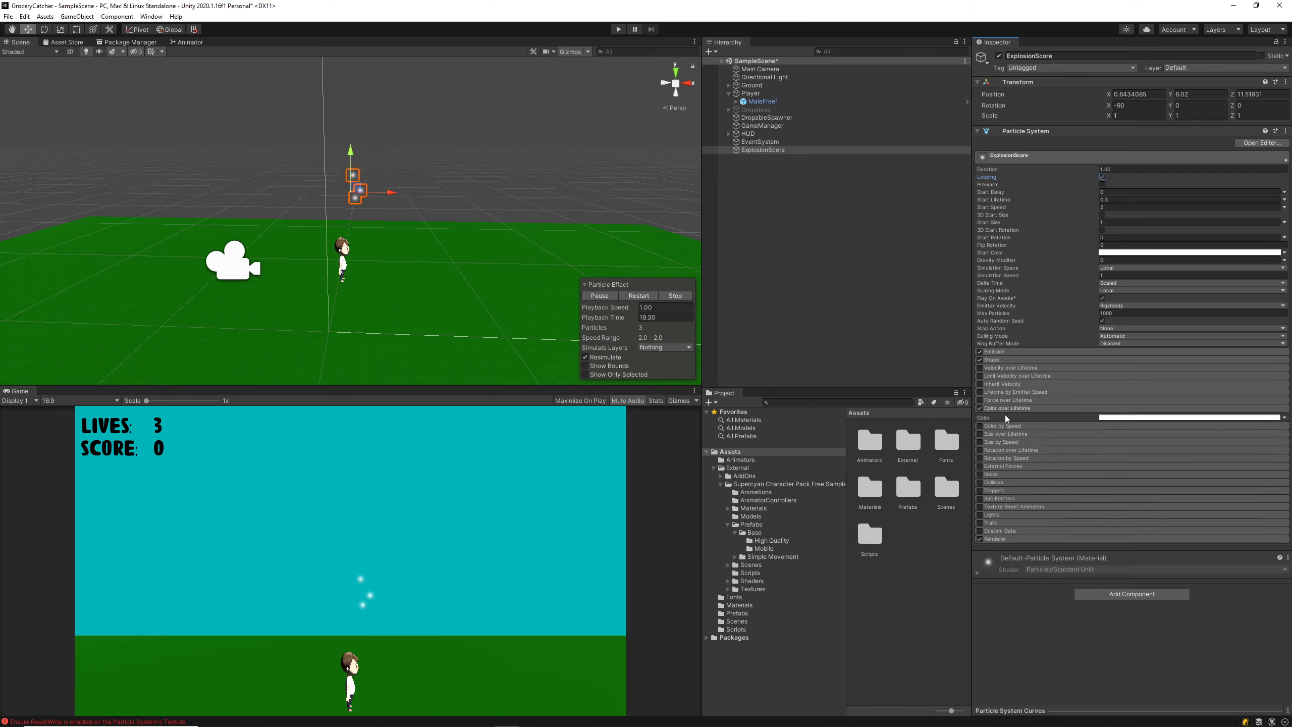
Make the Color over Lifetime gradient fade out by setting the alpha at its 100% location to 0.
click(1150, 417)
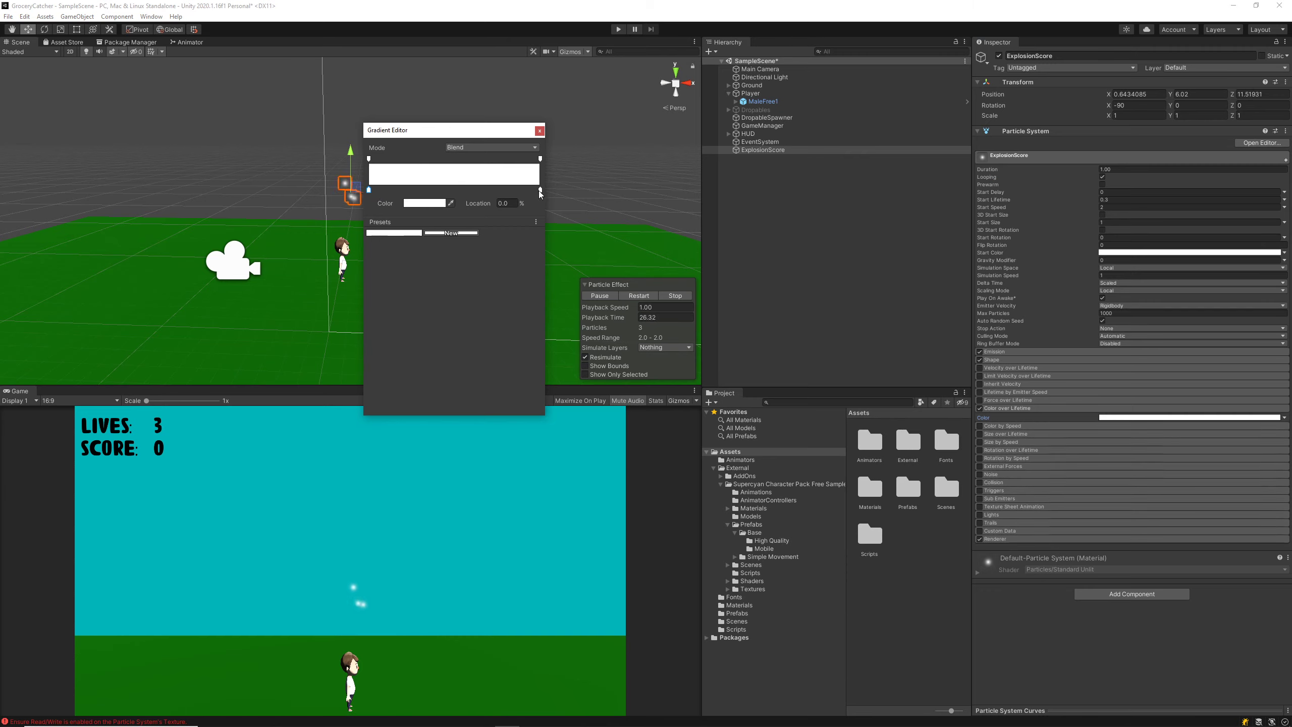
click(369, 160)
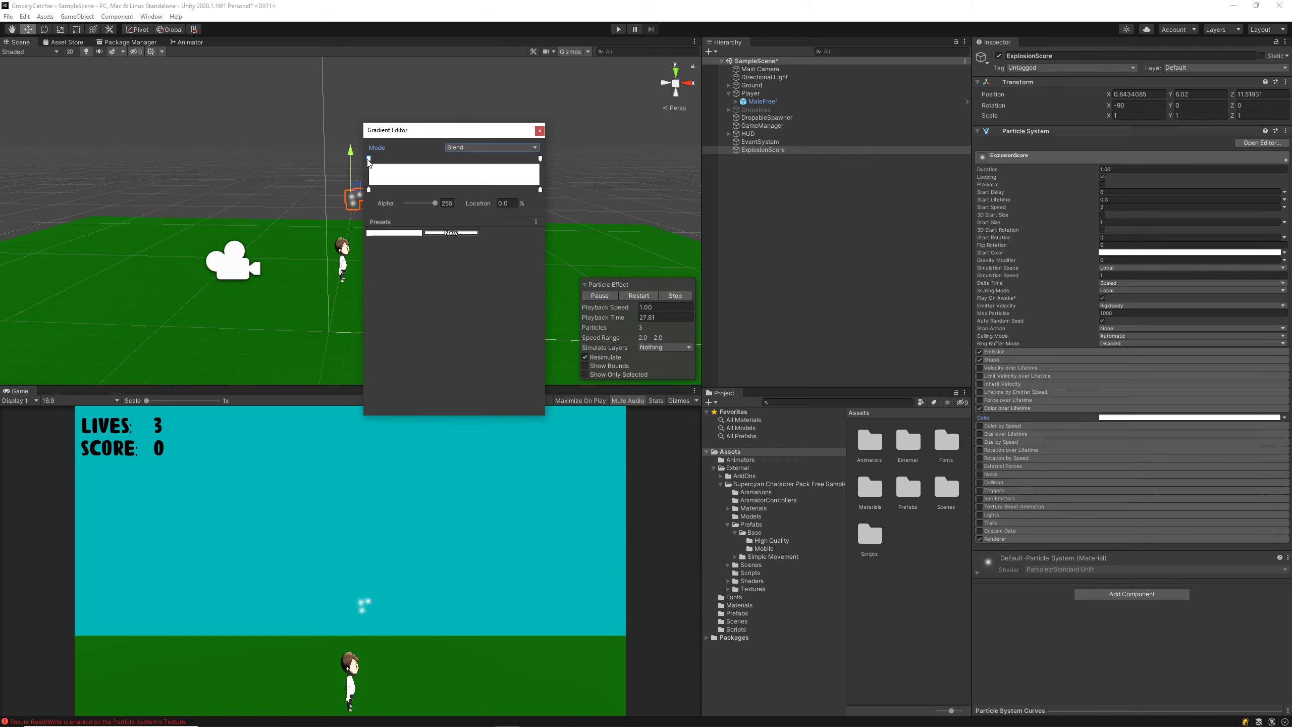
click(540, 158)
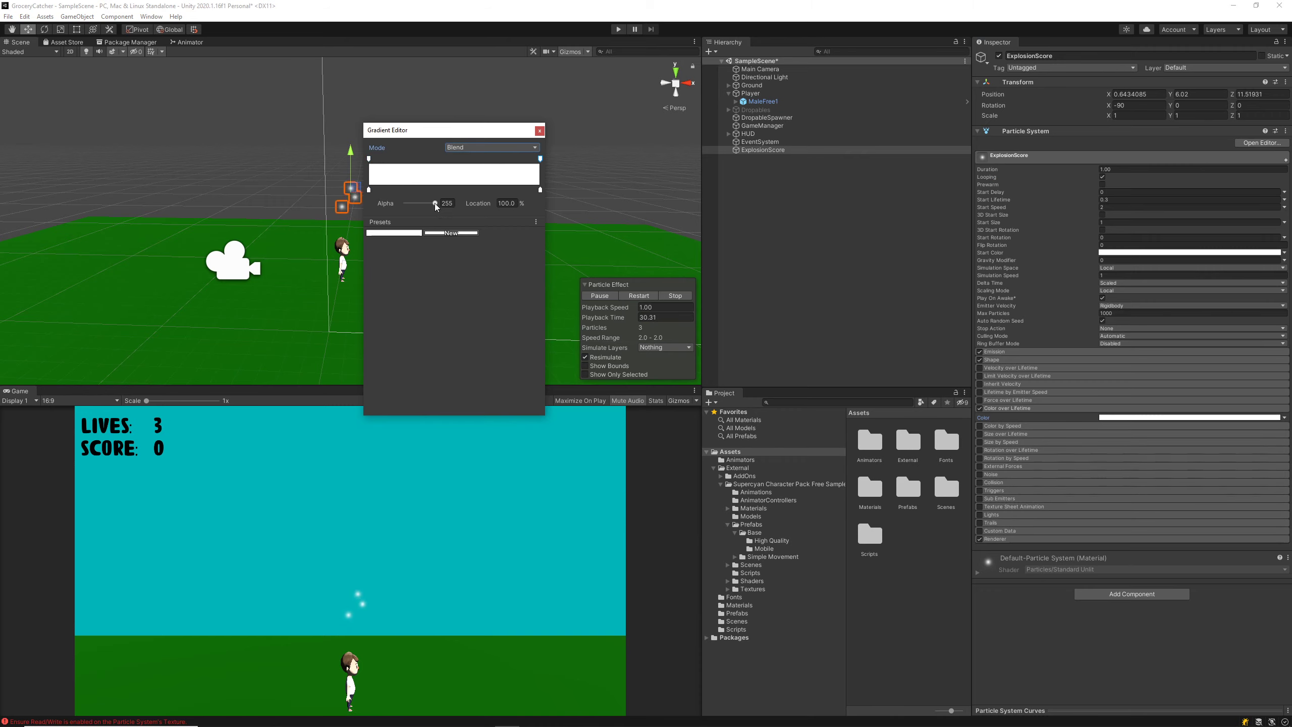
drag(434, 203, 392, 203)
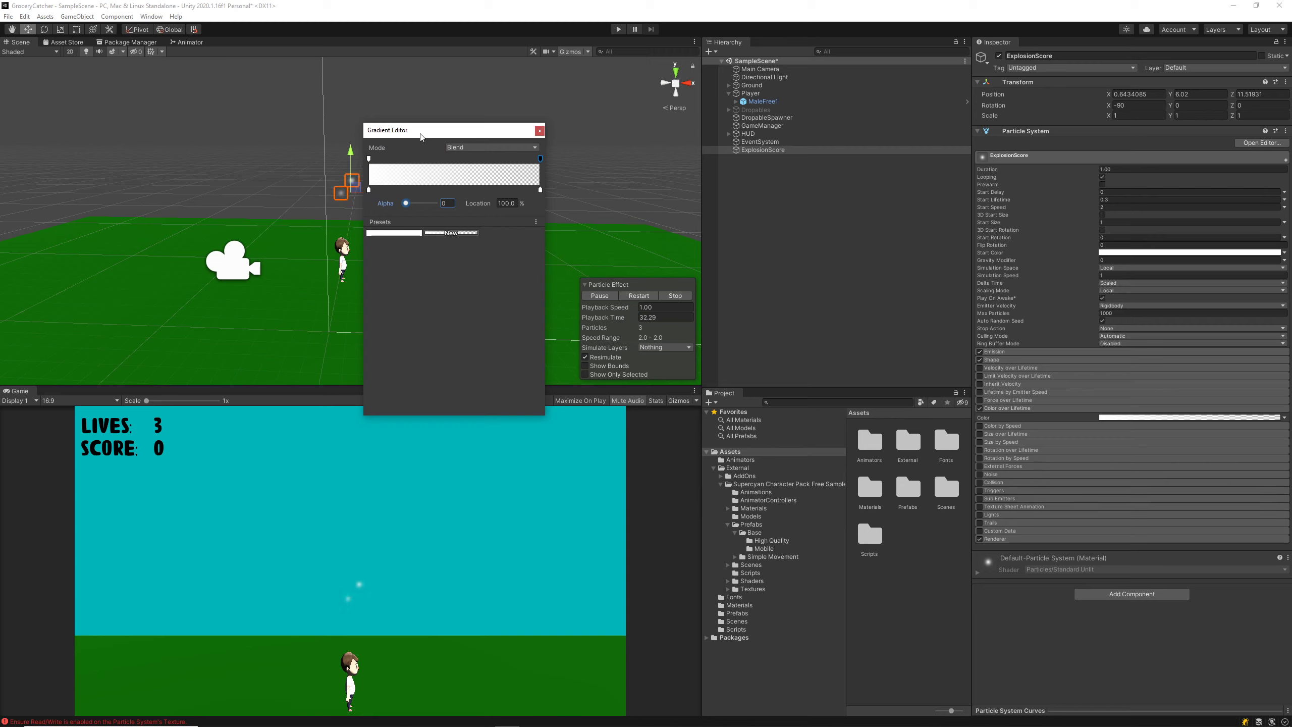
Add an alpha key to the Color over Lifetime gradient at about 57.6% and set its alpha to 255.
drag(421, 137, 578, 104)
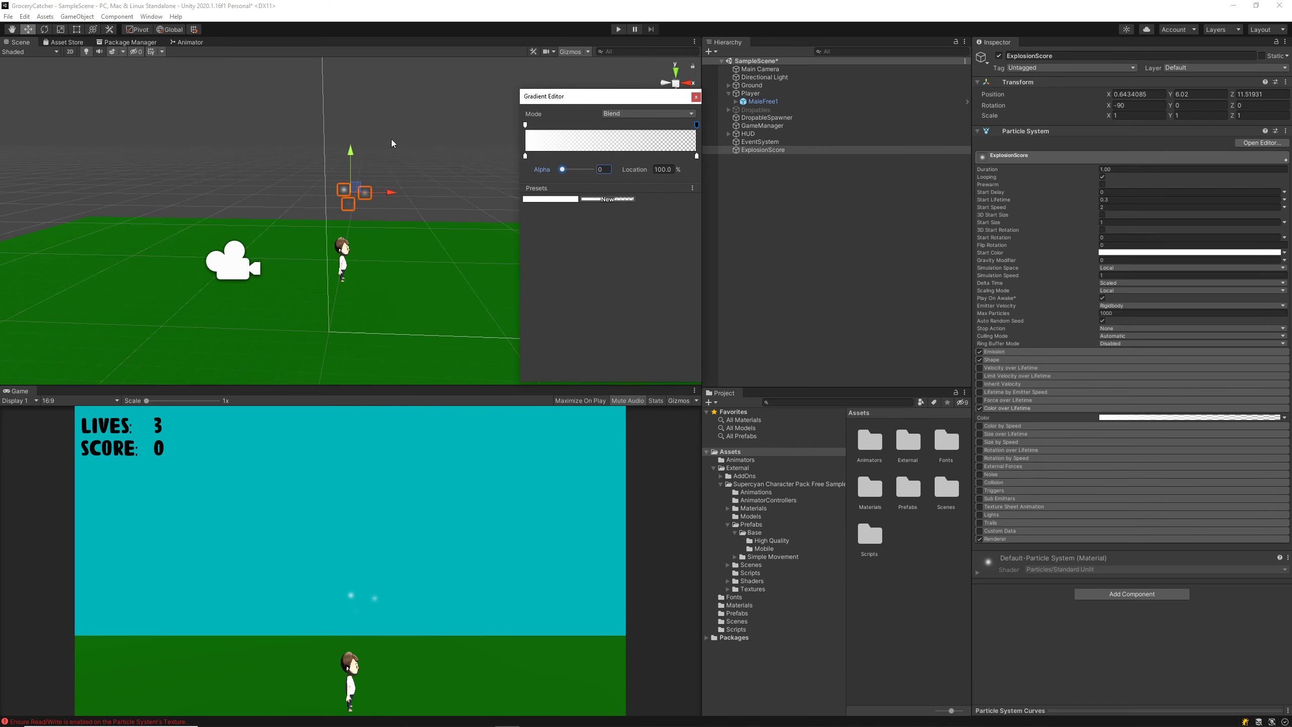
scroll(364, 166, up, 8)
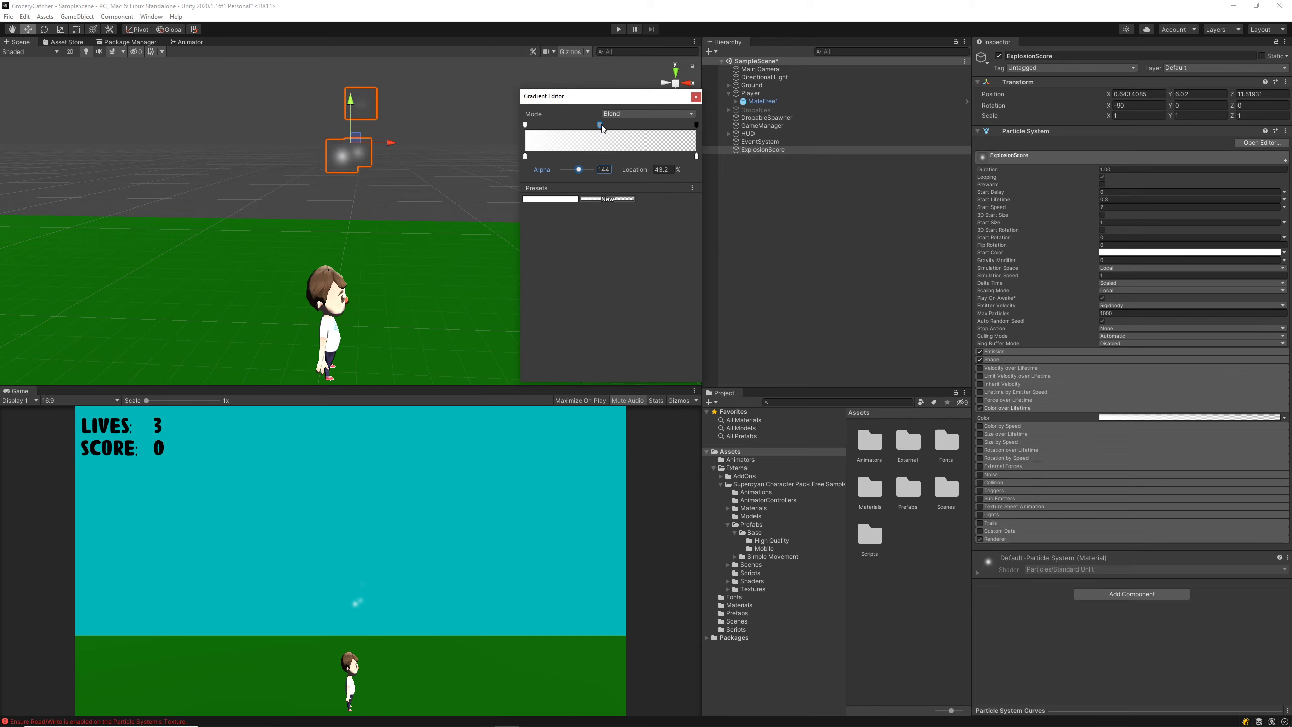
click(629, 125)
drag(629, 124, 626, 124)
drag(578, 169, 591, 169)
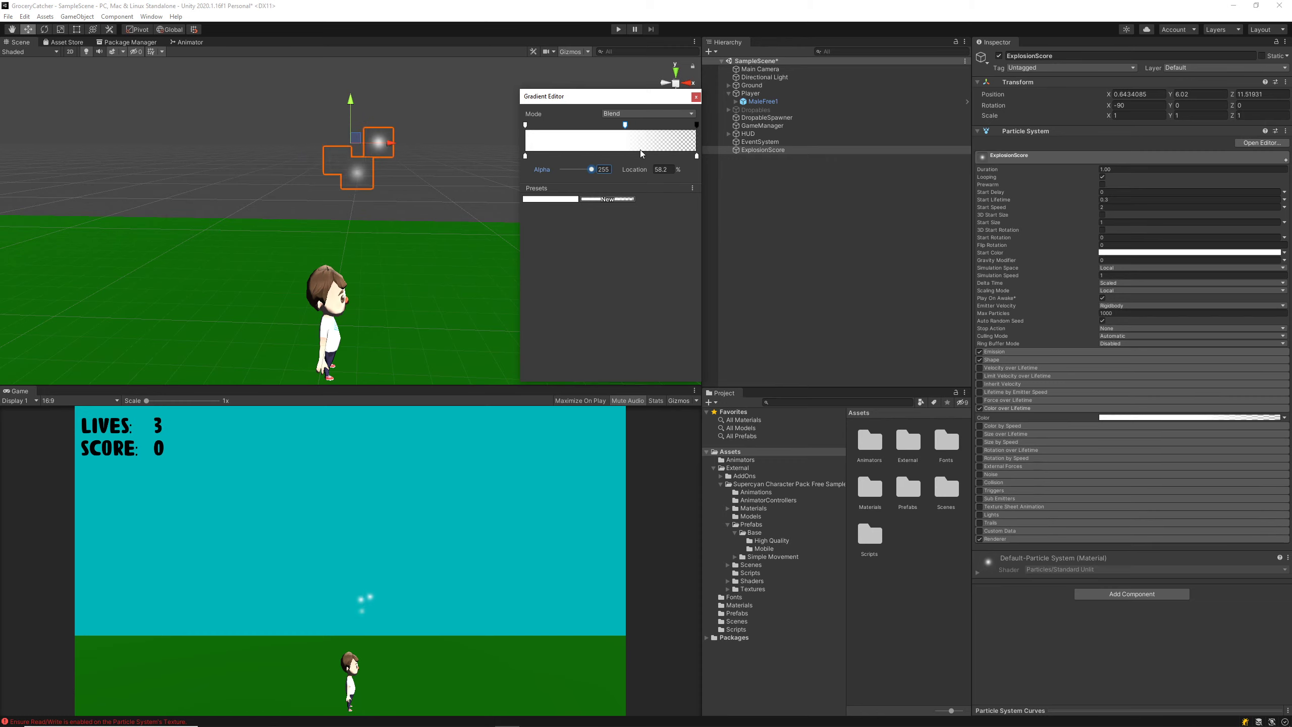
drag(626, 125, 624, 124)
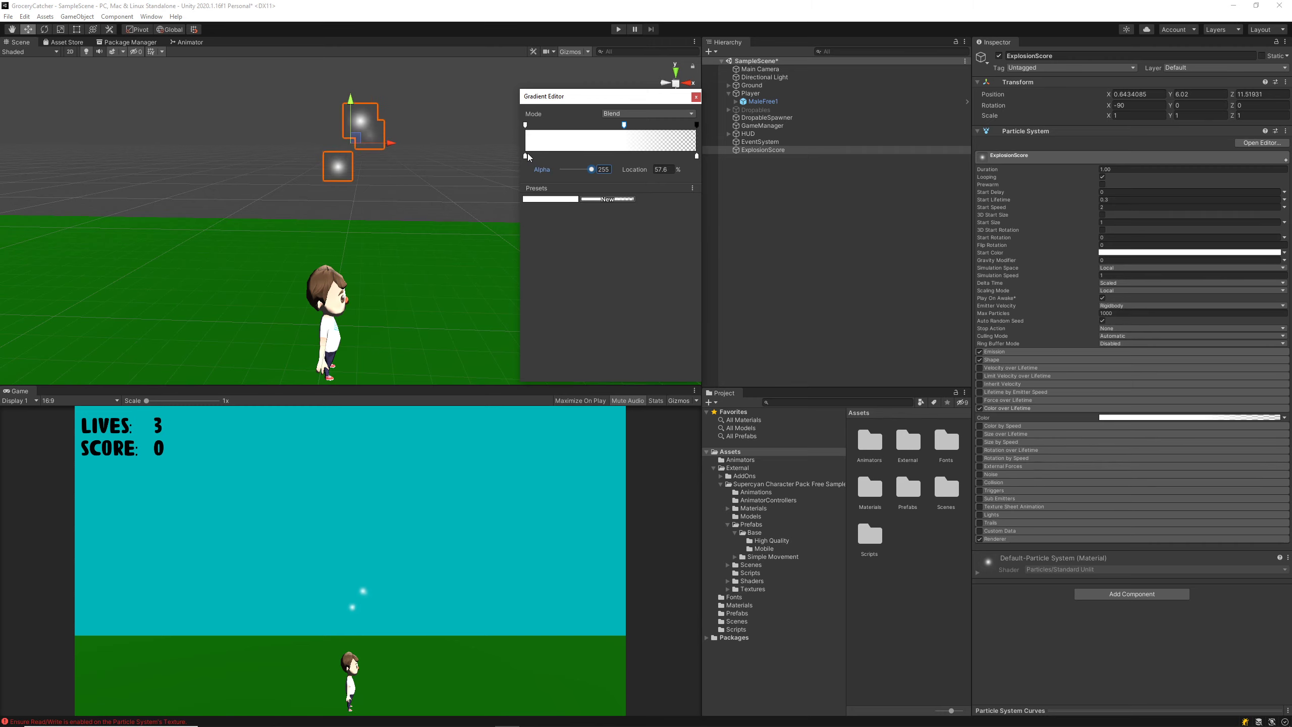
Color the Color over Lifetime gradient's start key golden yellow and its 100% end key bright yellow.
click(526, 156)
click(580, 169)
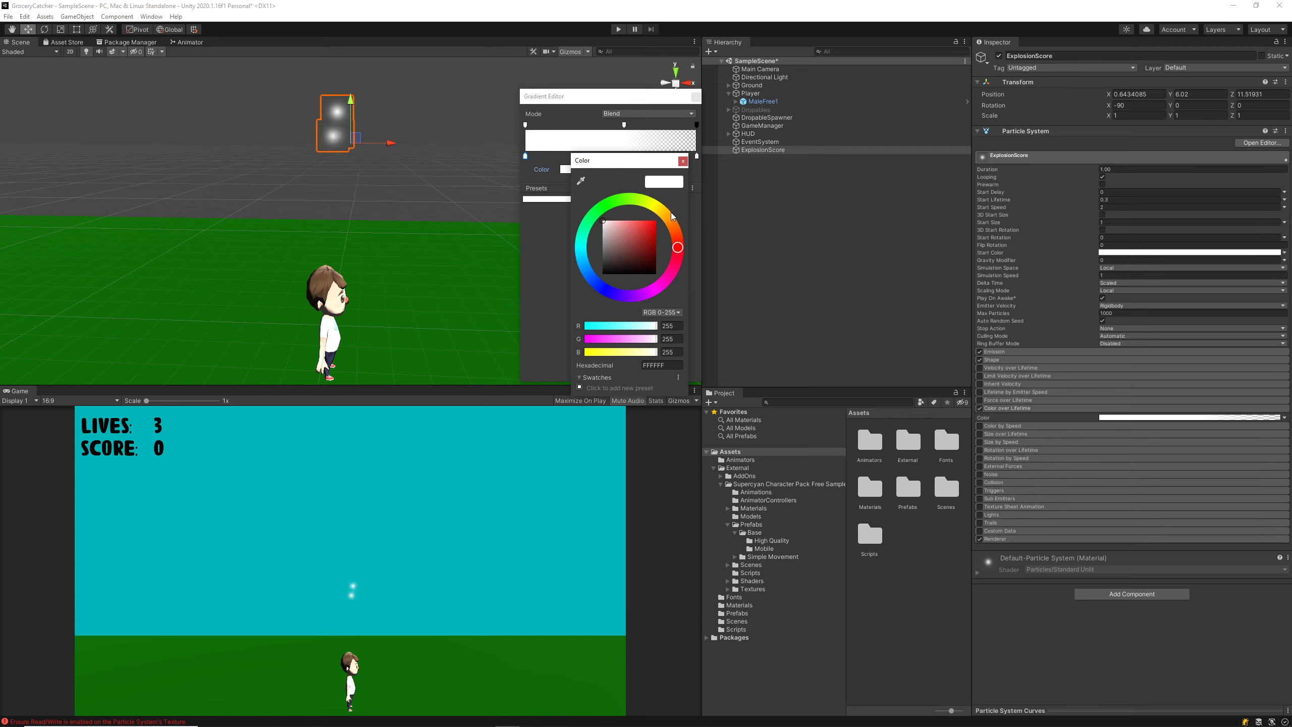
mouse_move(664, 211)
mouse_down()
mouse_move(672, 222)
mouse_move(629, 220)
mouse_move(672, 227)
mouse_move(658, 210)
mouse_up()
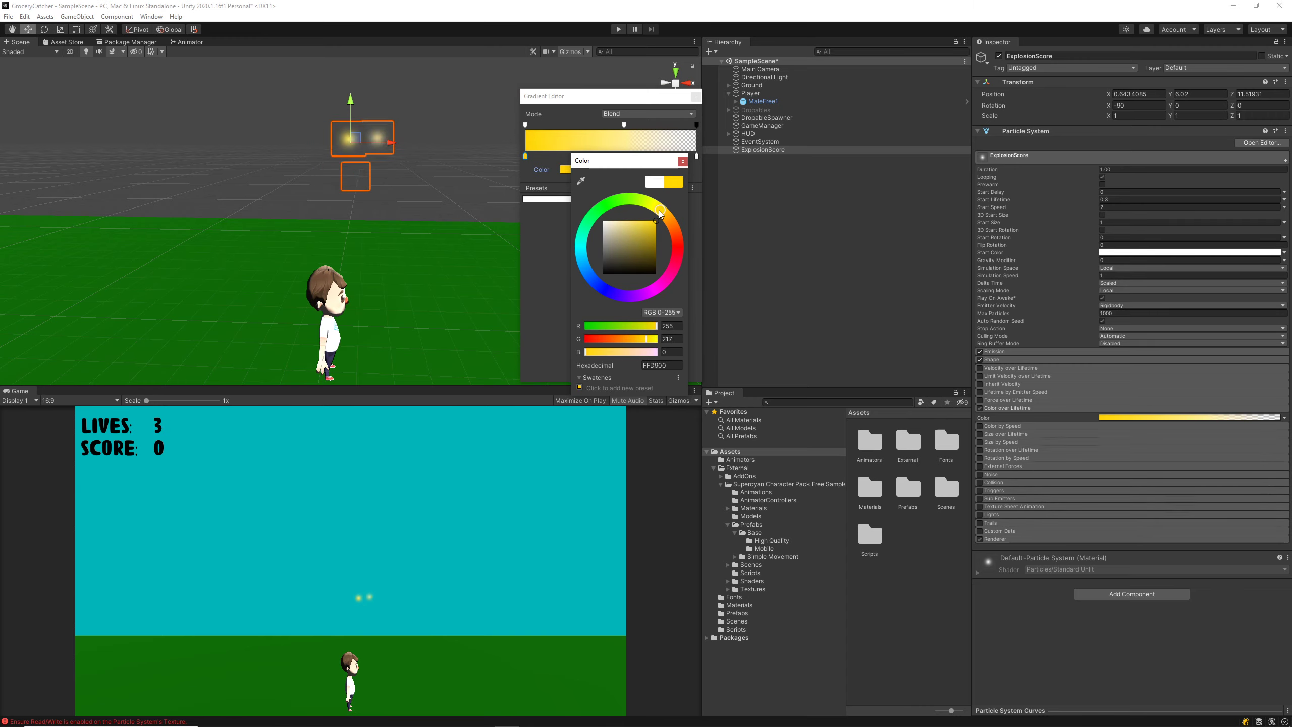
click(683, 161)
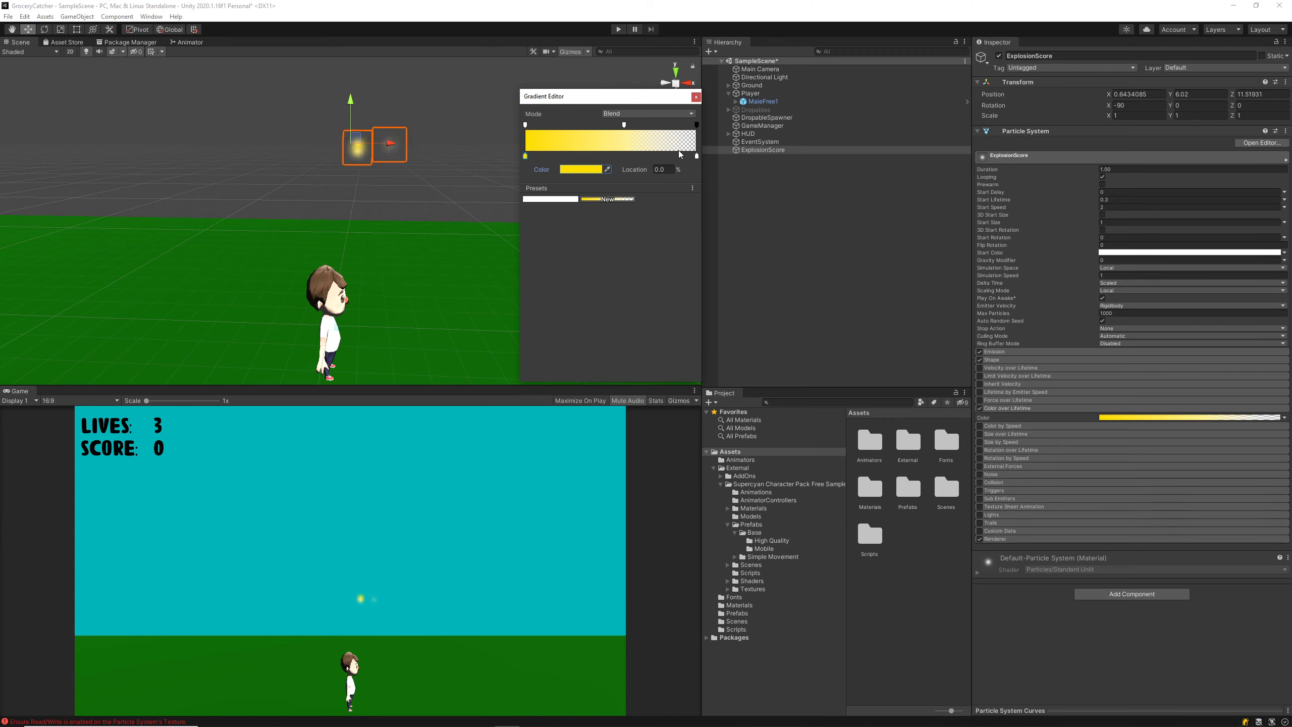
click(697, 156)
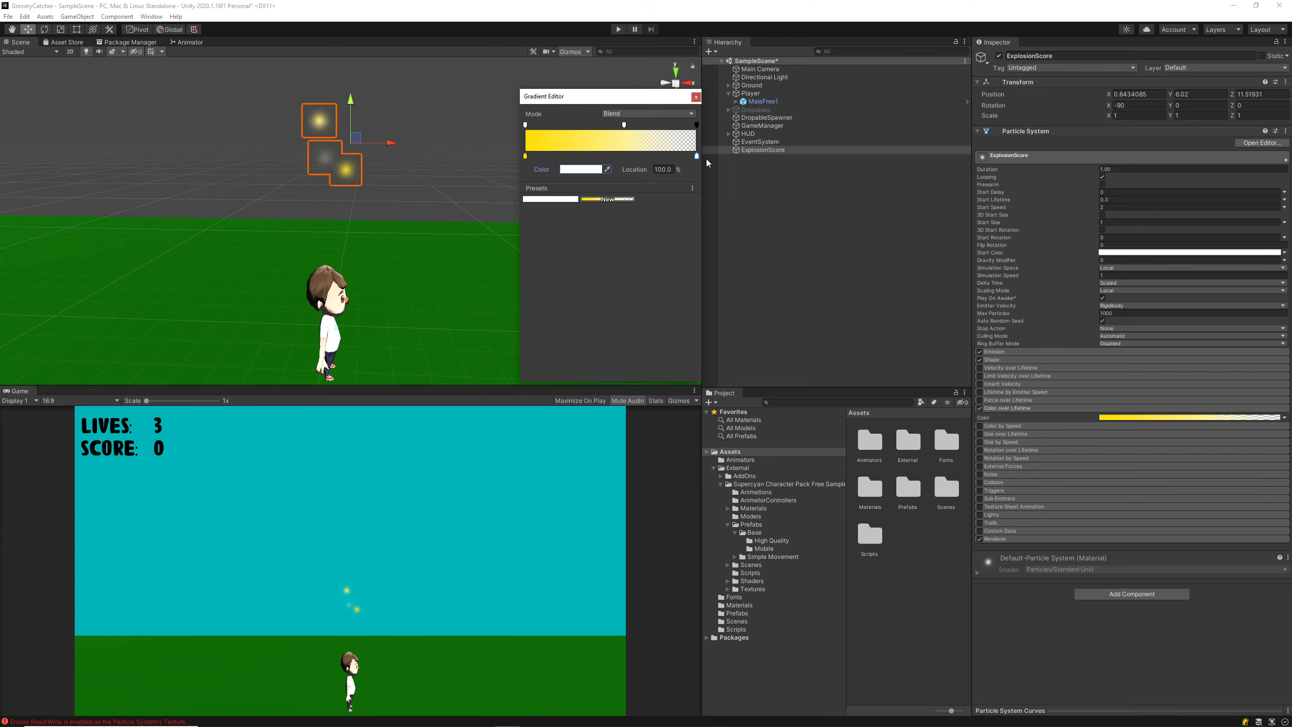
click(589, 169)
click(674, 210)
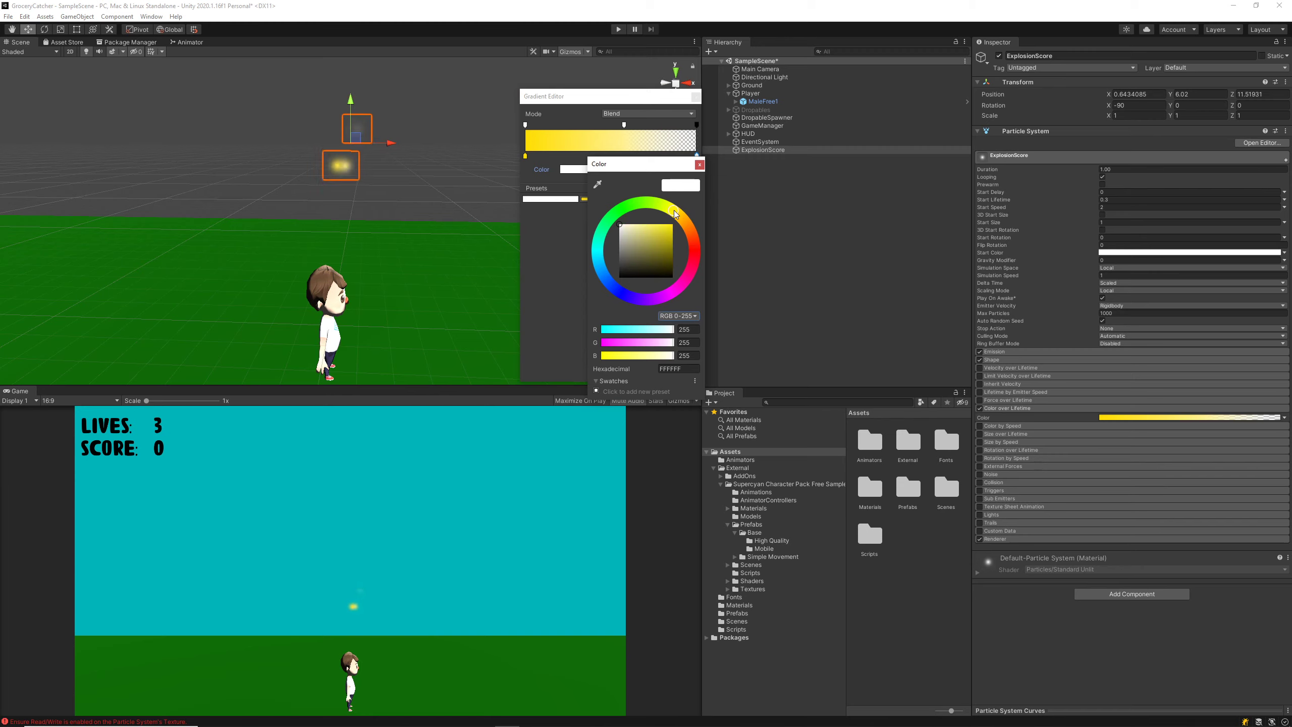
drag(663, 231, 706, 216)
click(700, 165)
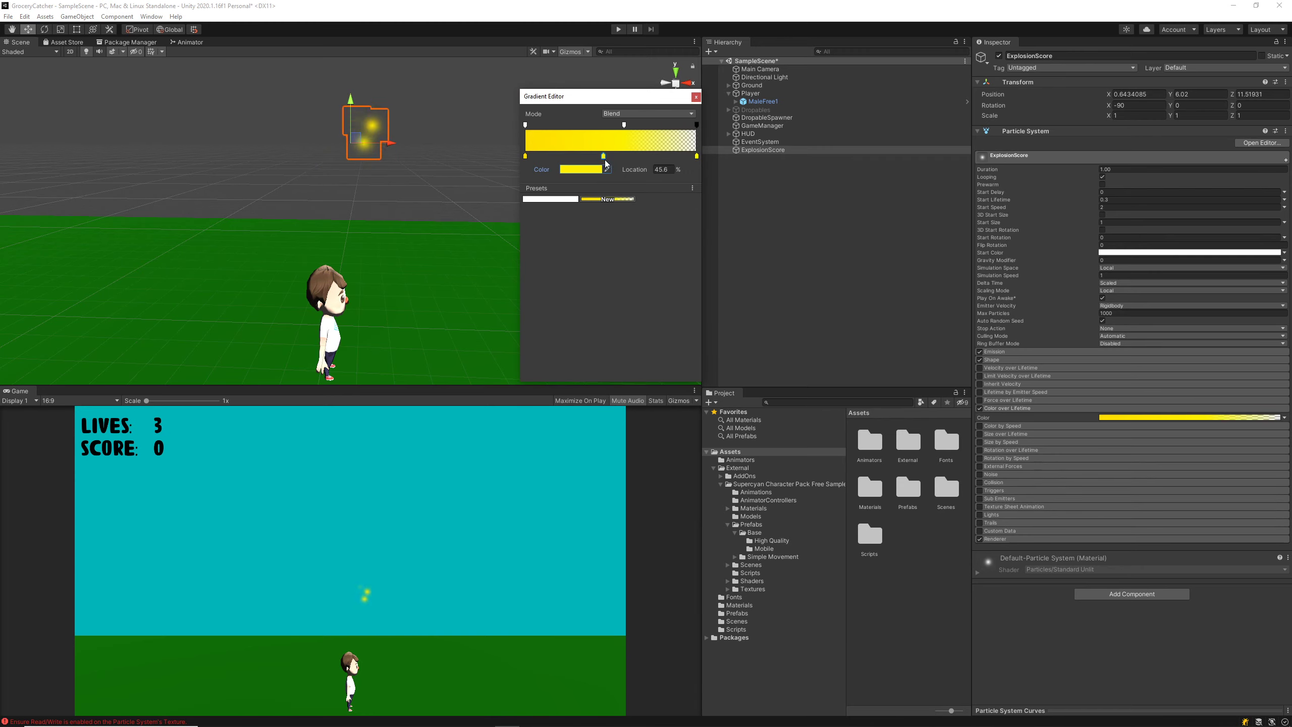
Give the gradient a middle color key at about 45.6% with the yellow FEE500.
click(598, 170)
drag(685, 227, 682, 210)
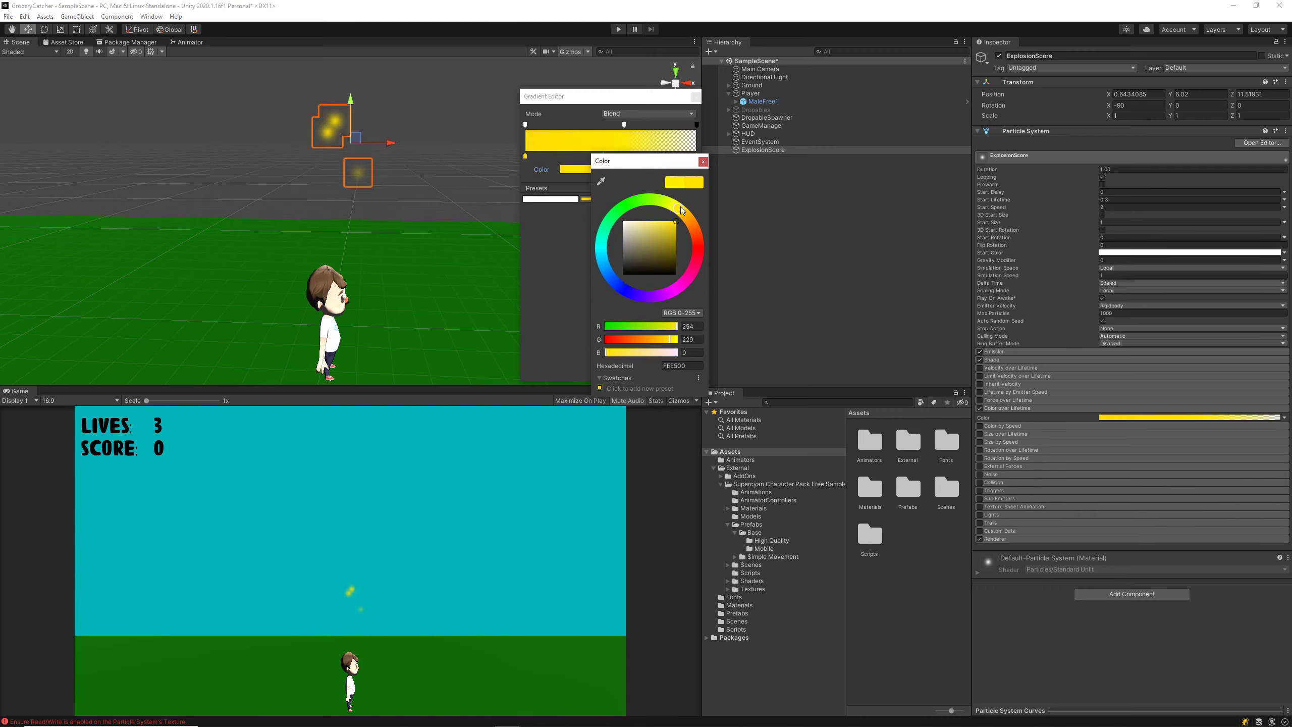
click(530, 170)
Change the gradient's first color key at 0% to orange FFB300.
drag(530, 160, 527, 160)
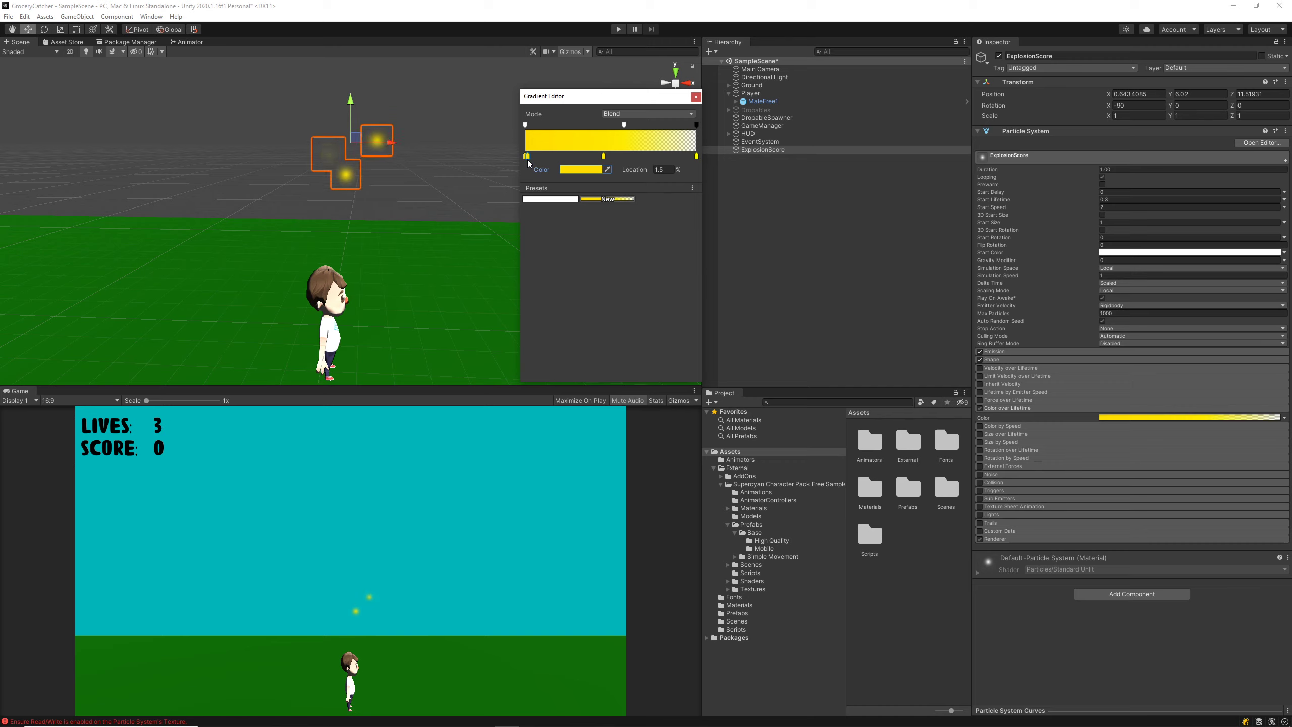
double_click(528, 157)
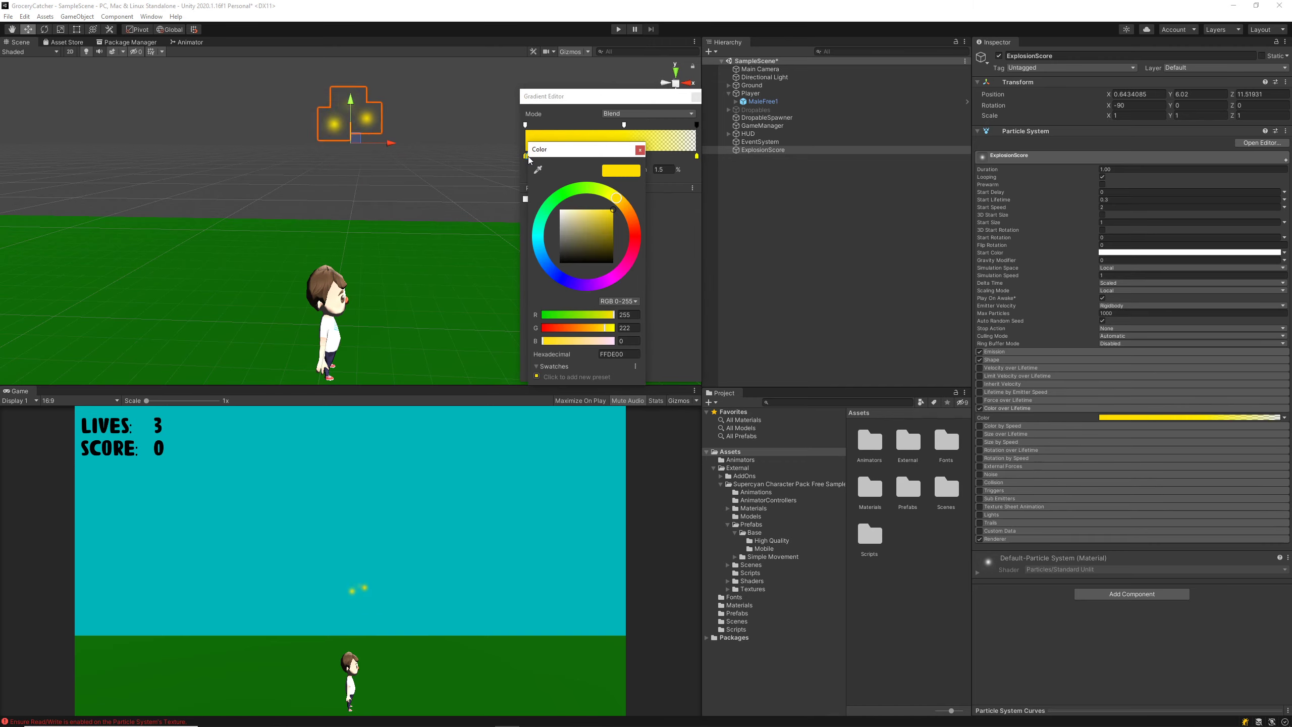
click(639, 149)
drag(527, 158, 525, 158)
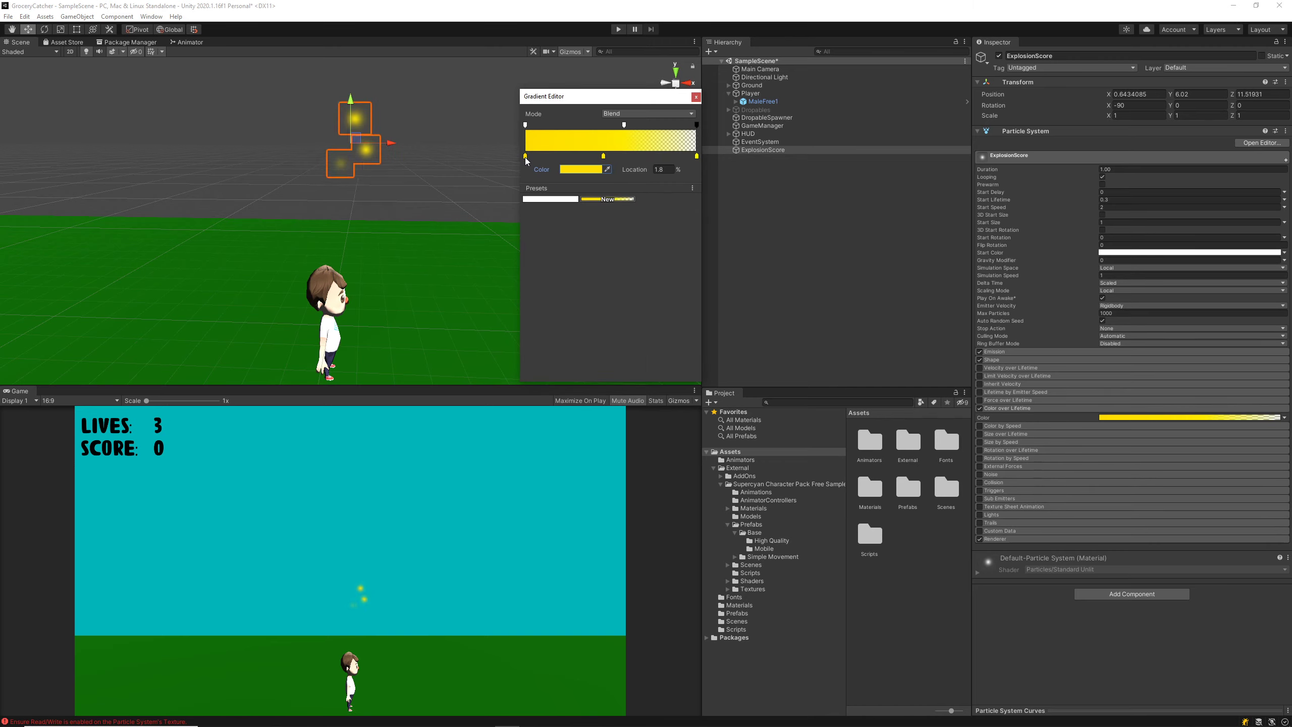
double_click(524, 158)
click(615, 200)
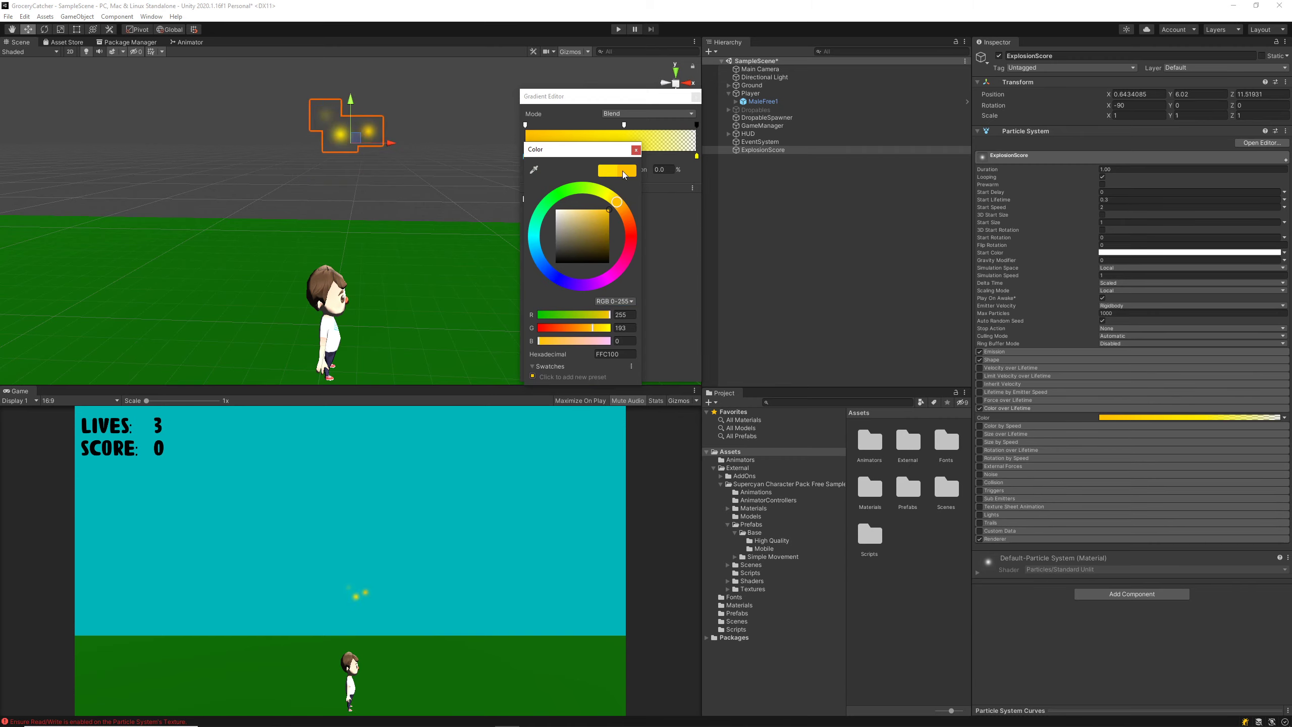
drag(615, 203, 622, 206)
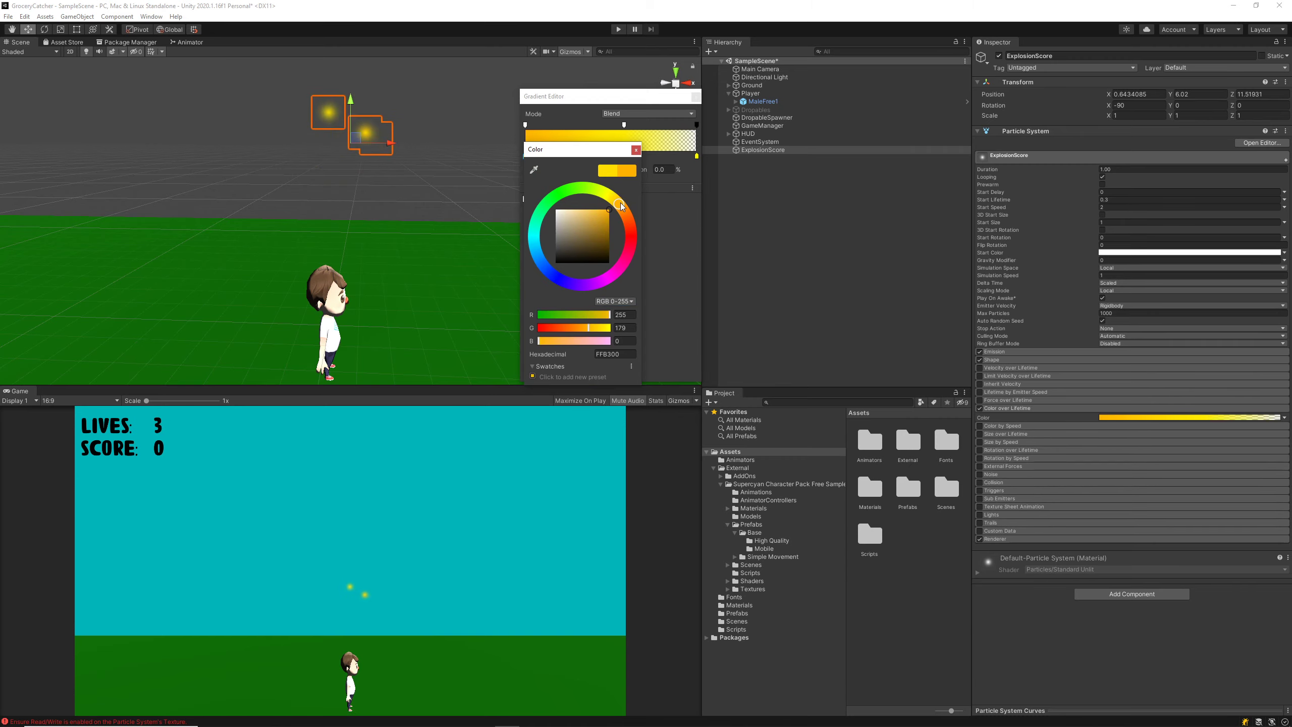
click(636, 150)
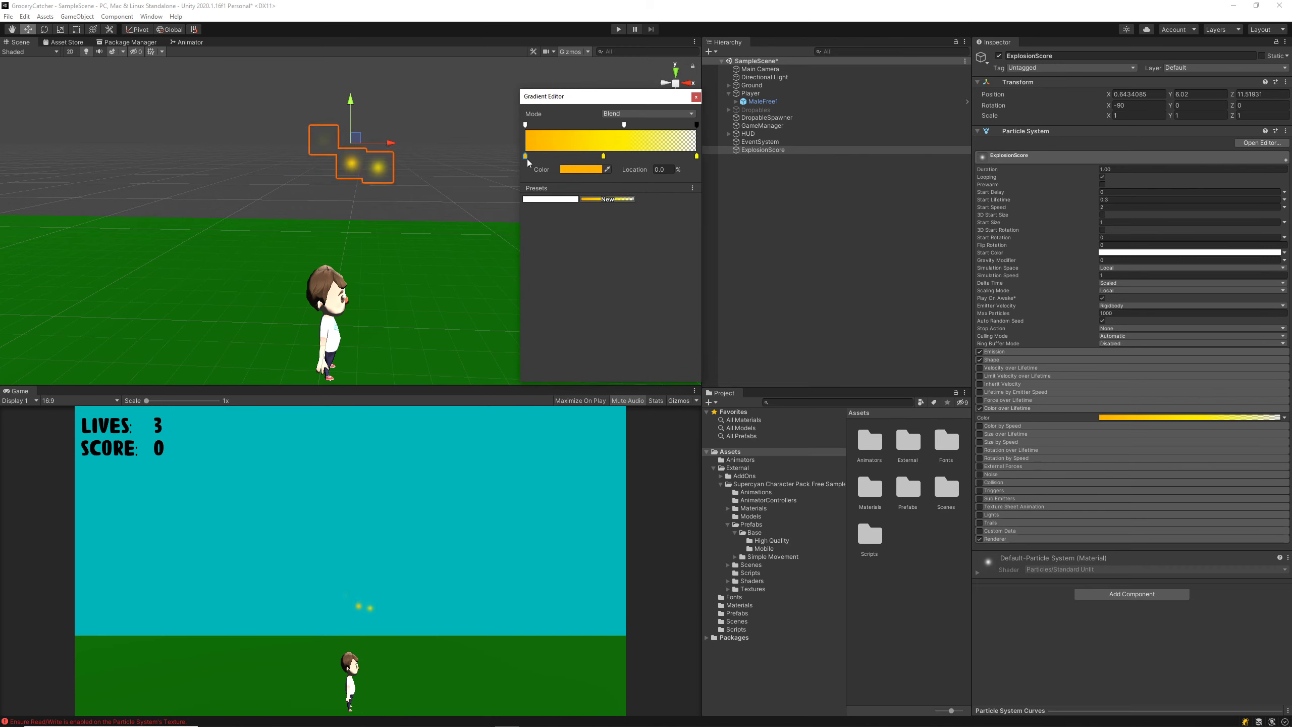
Set the Emission Rate over Time of ExplosionScore to 25 and enable Size over Lifetime.
click(1023, 351)
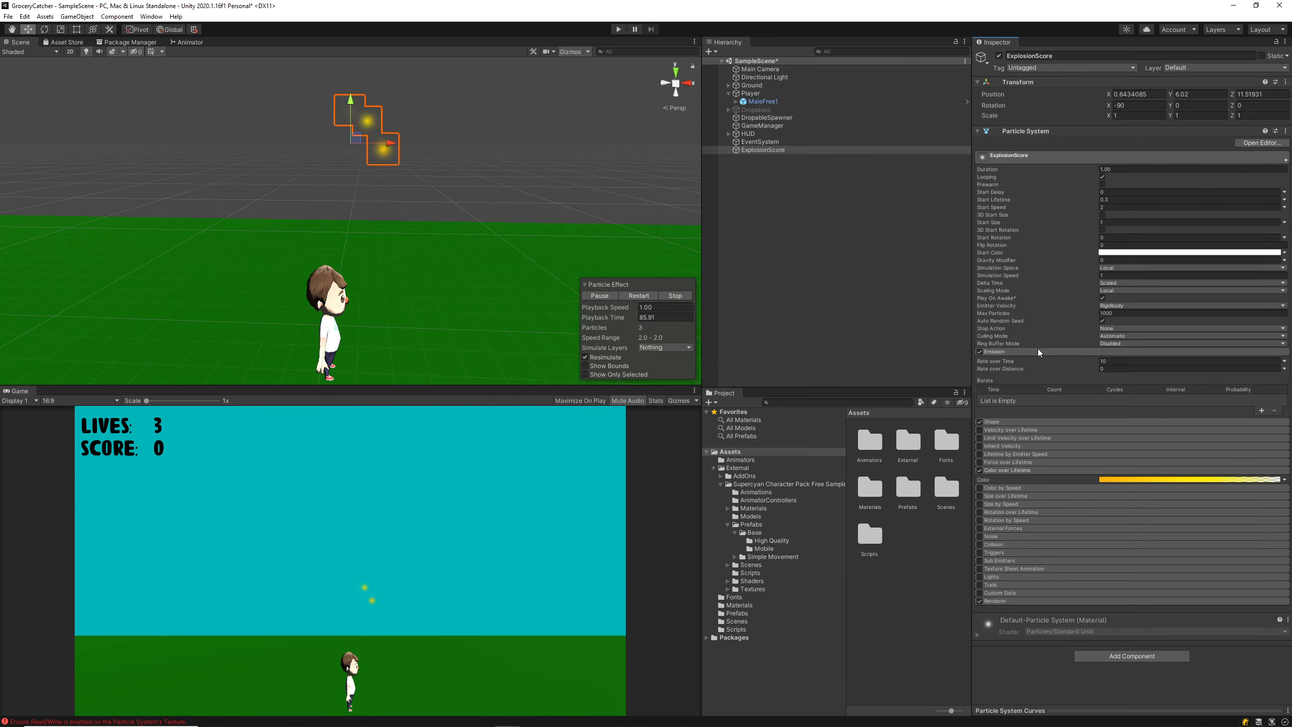
click(1102, 362)
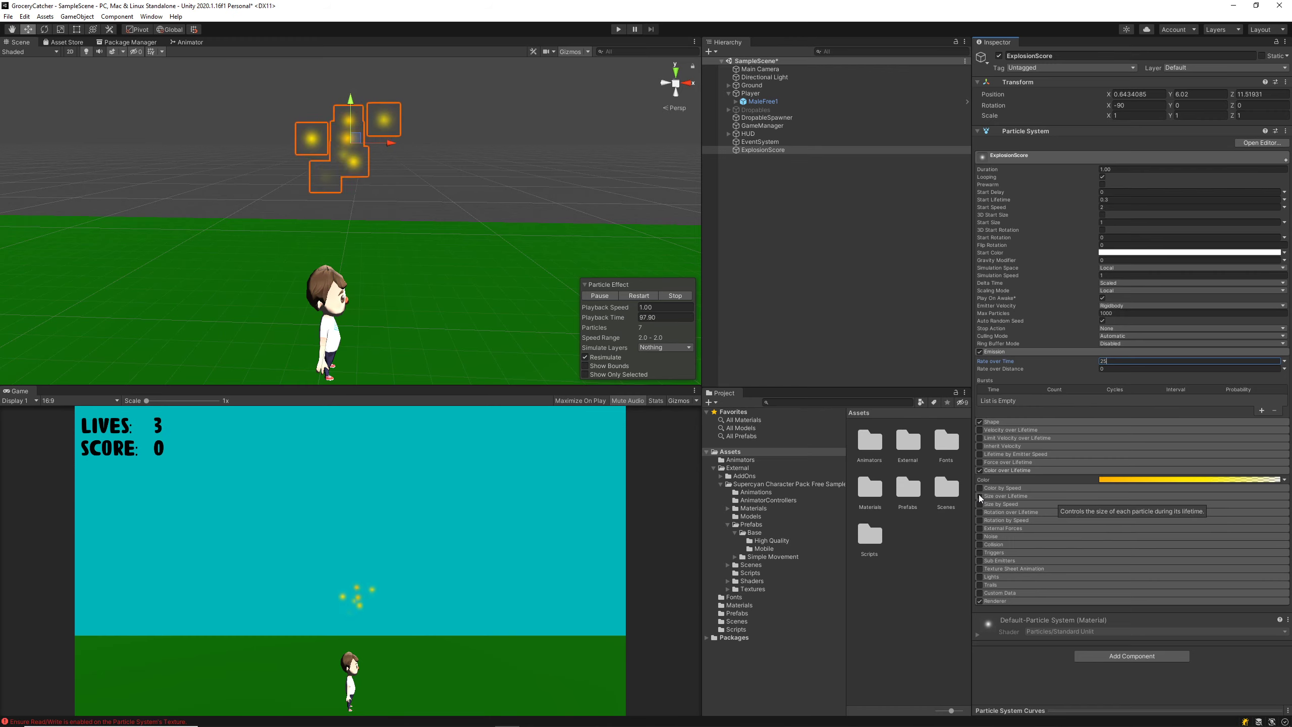
click(1009, 497)
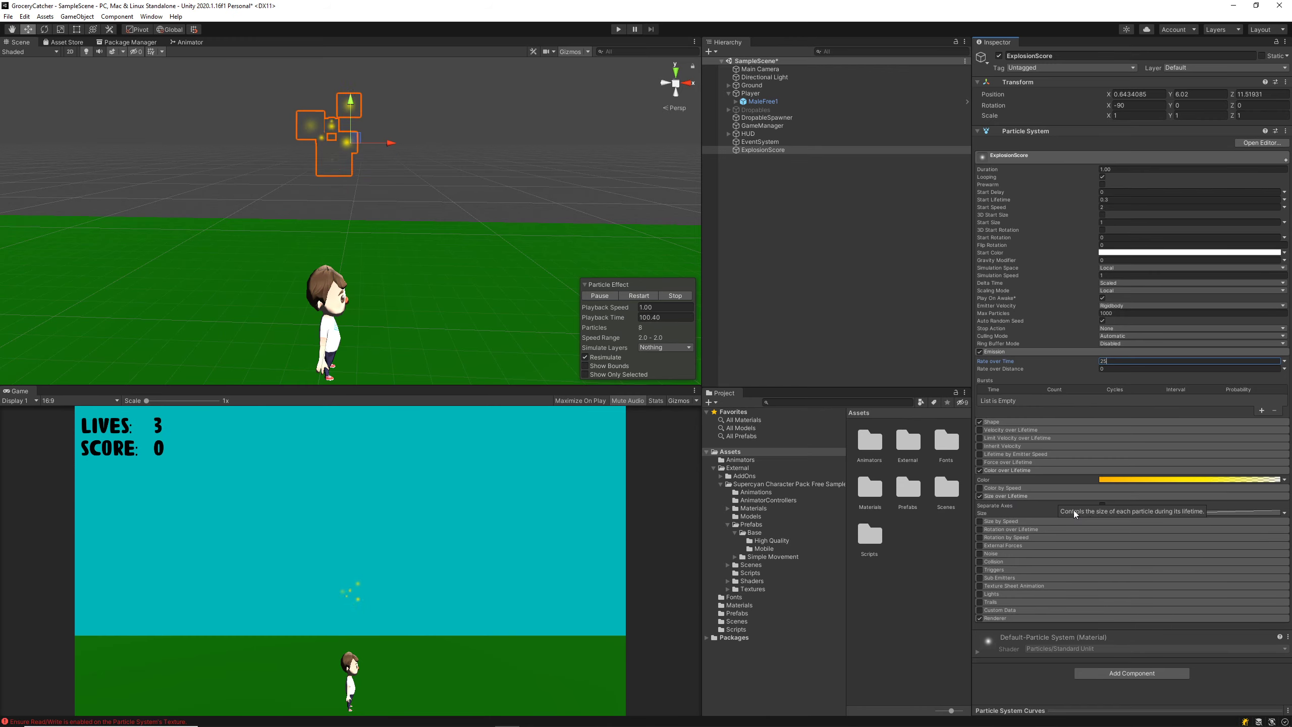
Switch Size over Lifetime to Random Between Two Constants with the values 3 and 0.2.
click(1284, 512)
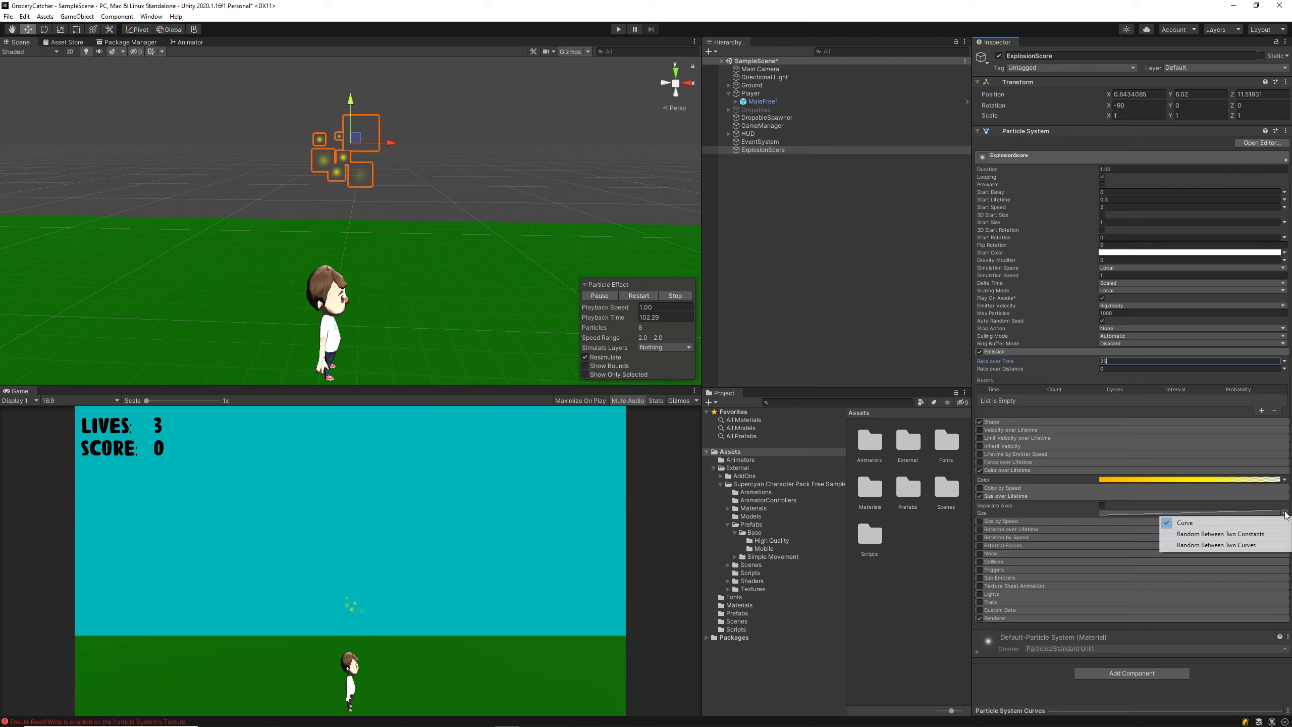
click(1199, 534)
click(1103, 513)
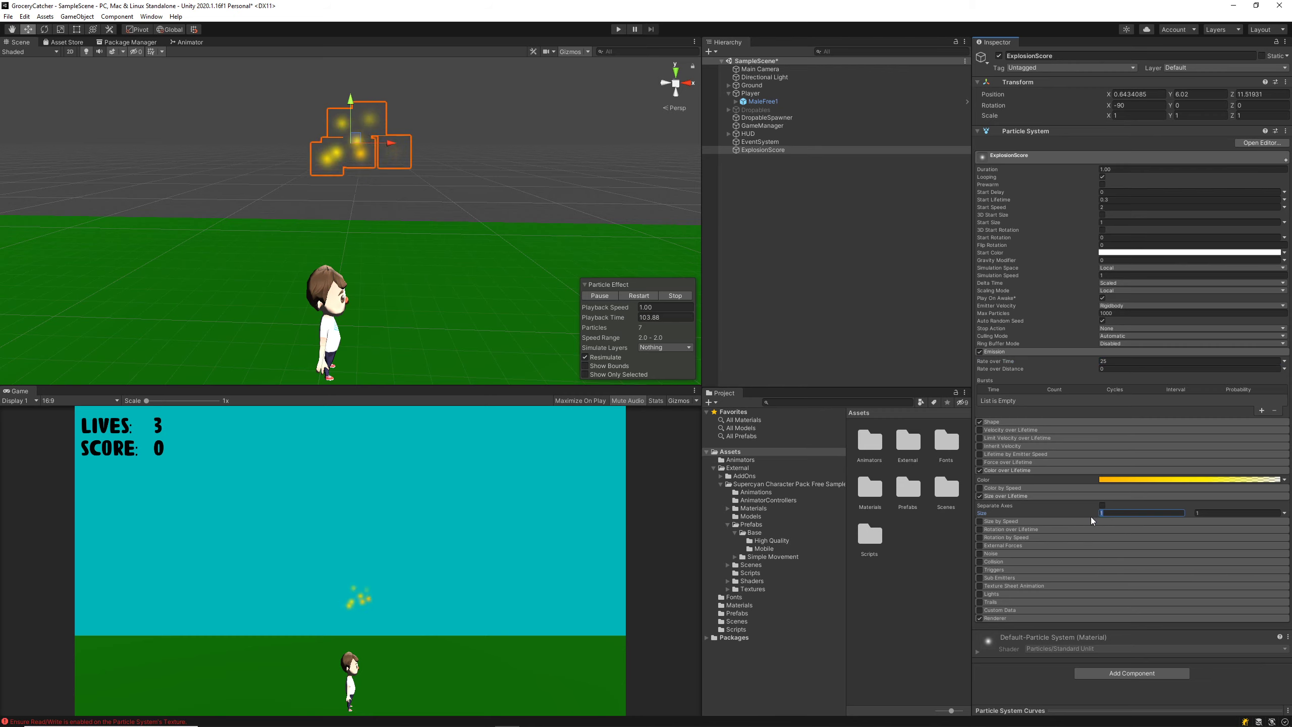
text(3)
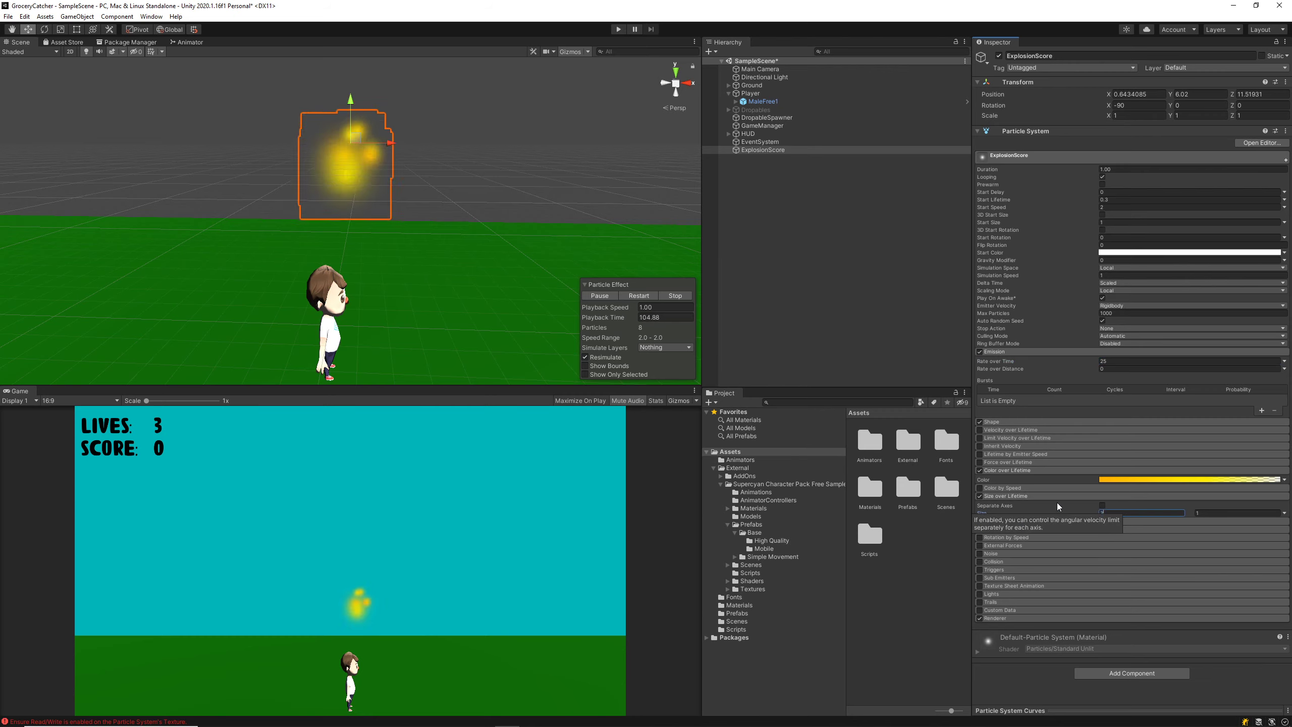
click(1222, 512)
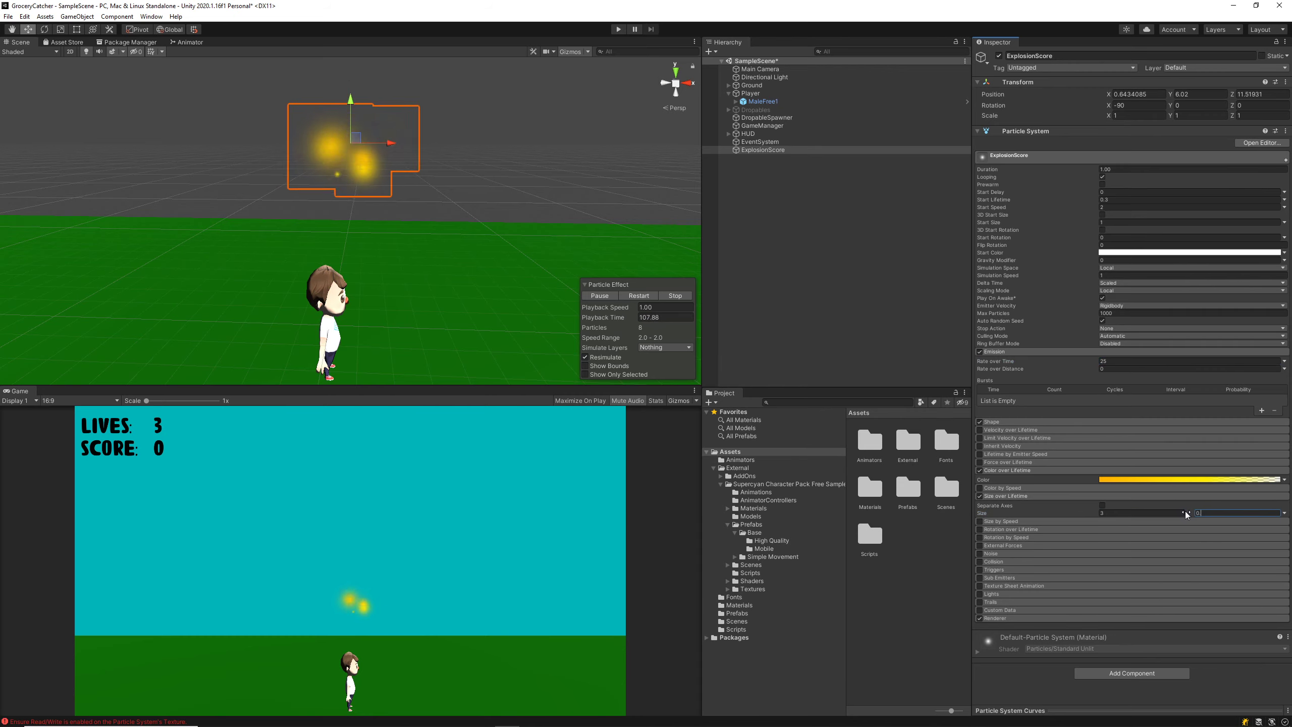
text(0.2)
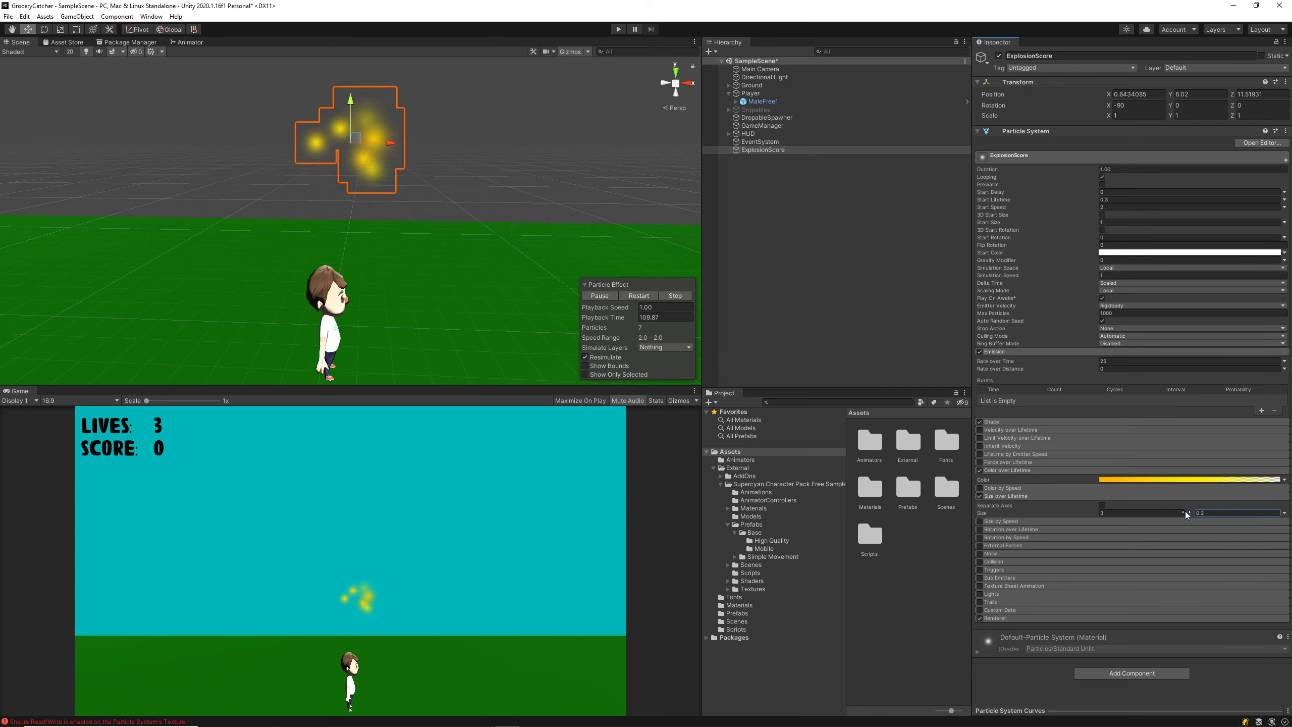
Change the two Size over Lifetime constants to 4 and 0.4, trying 3 again for the first before settling on 4.
click(1127, 513)
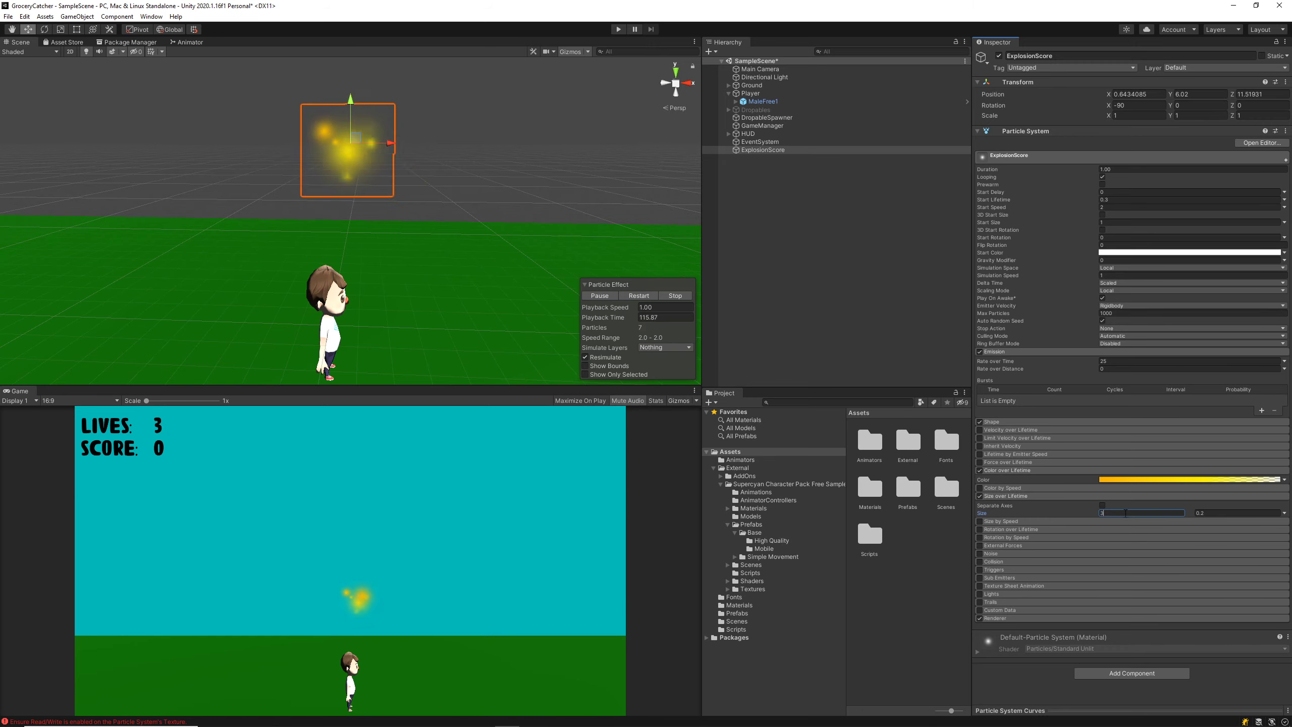
click(1196, 512)
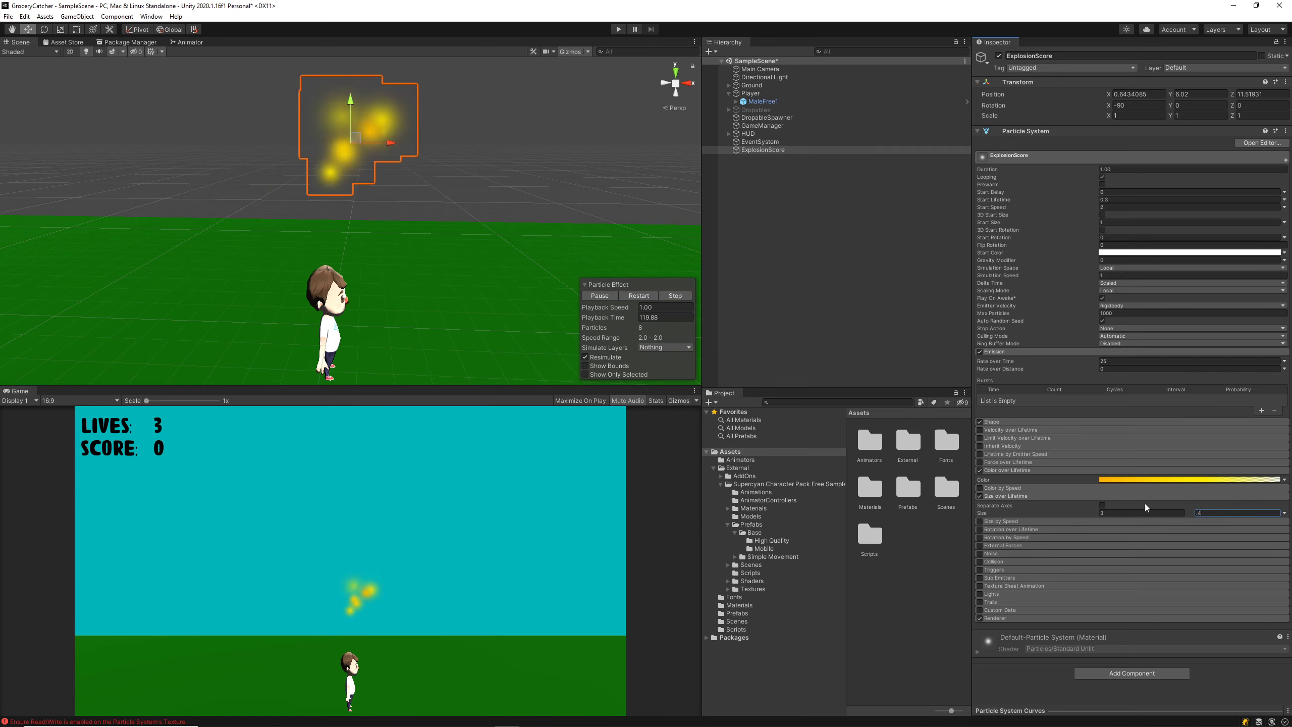
click(1100, 512)
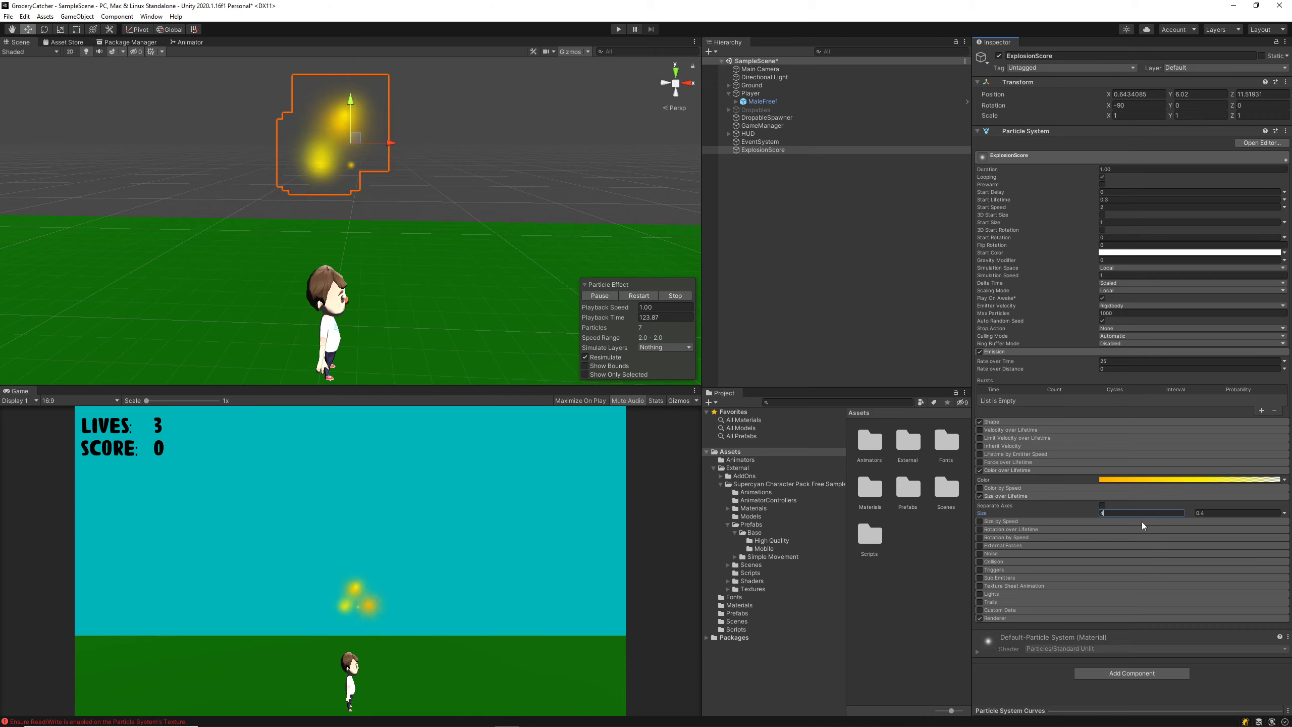
key(BackSpace)
text(3)
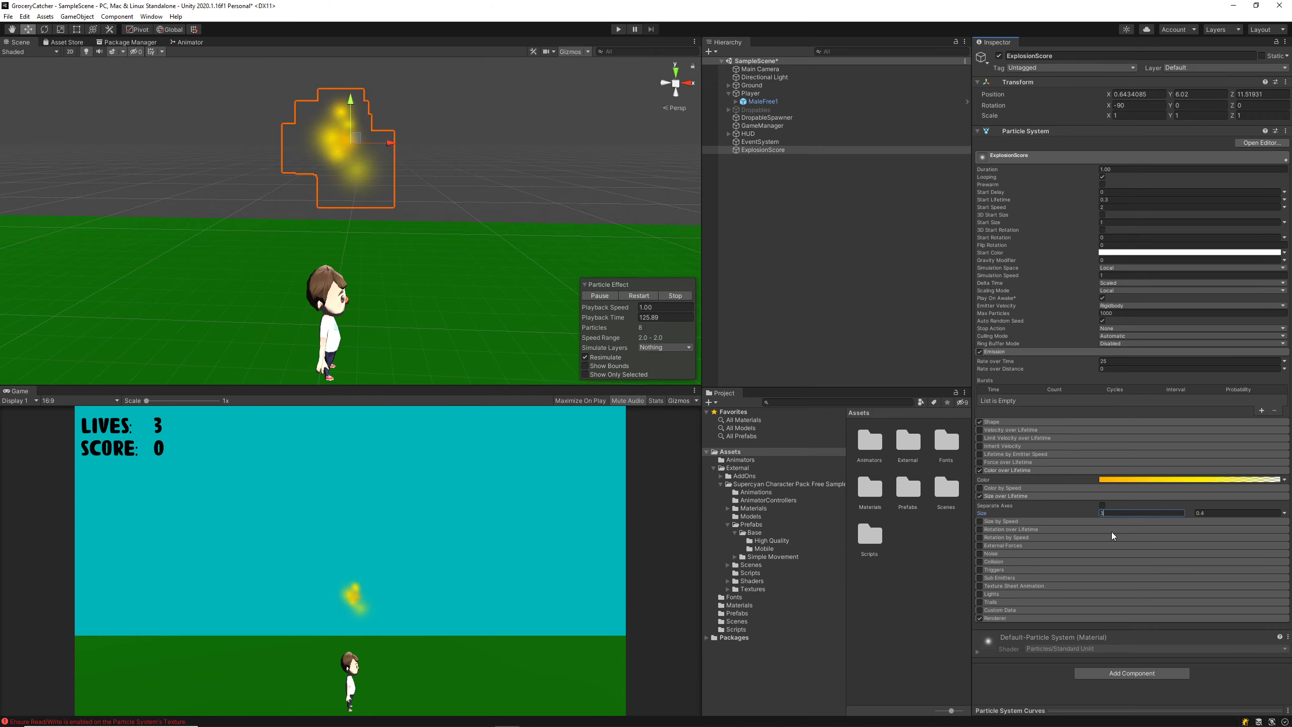
key(BackSpace)
text(4)
Raise the Emission Rate over Time of ExplosionScore to 30.
click(1100, 362)
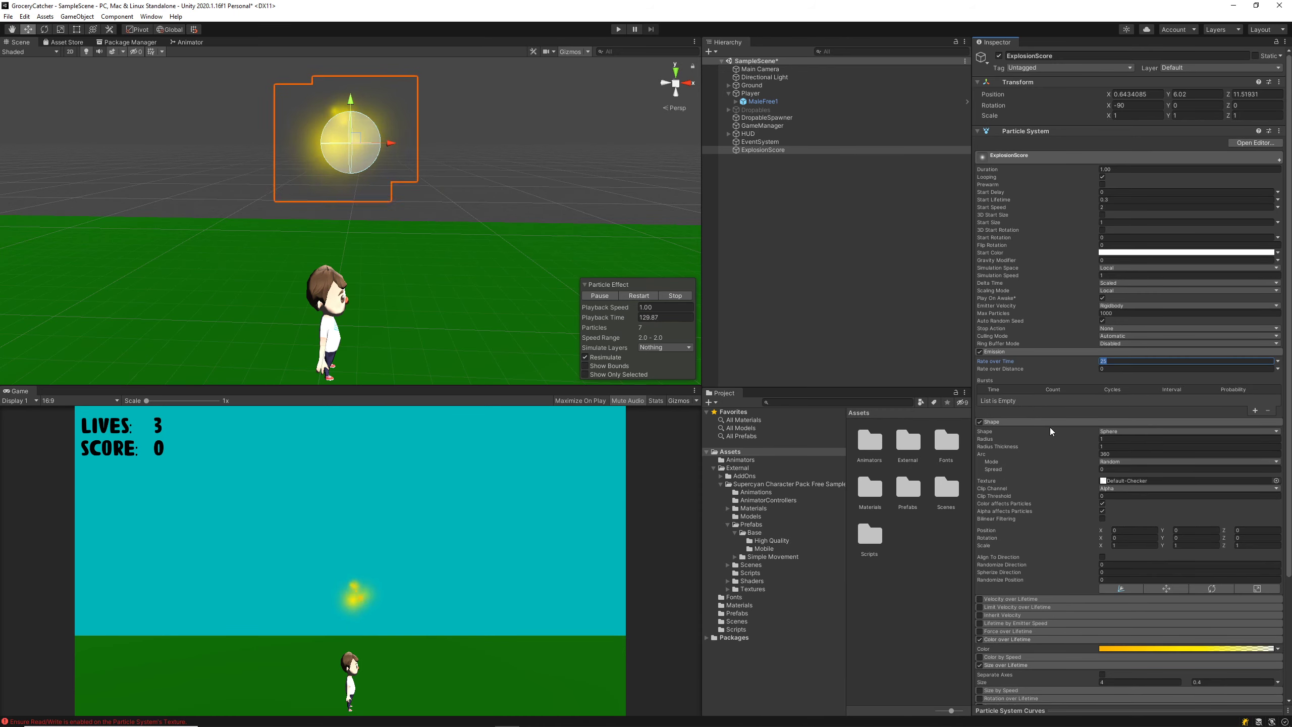
click(1113, 368)
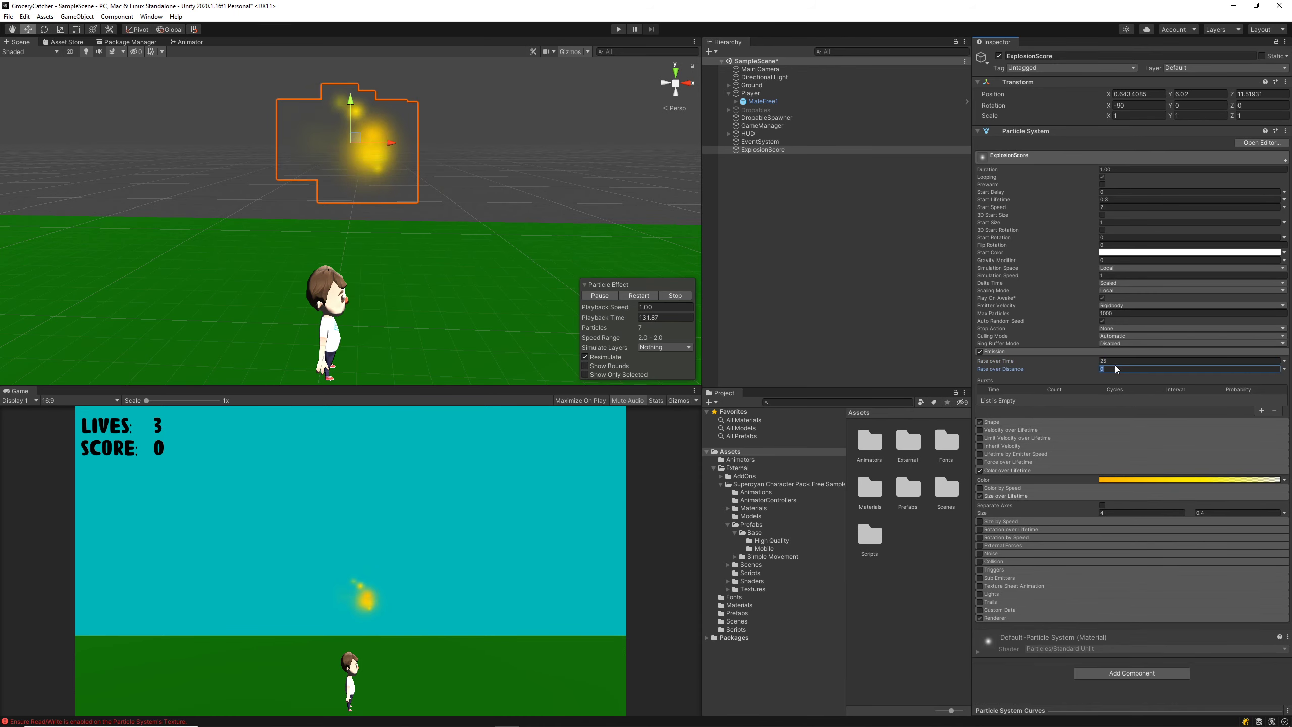
click(1094, 362)
text(30)
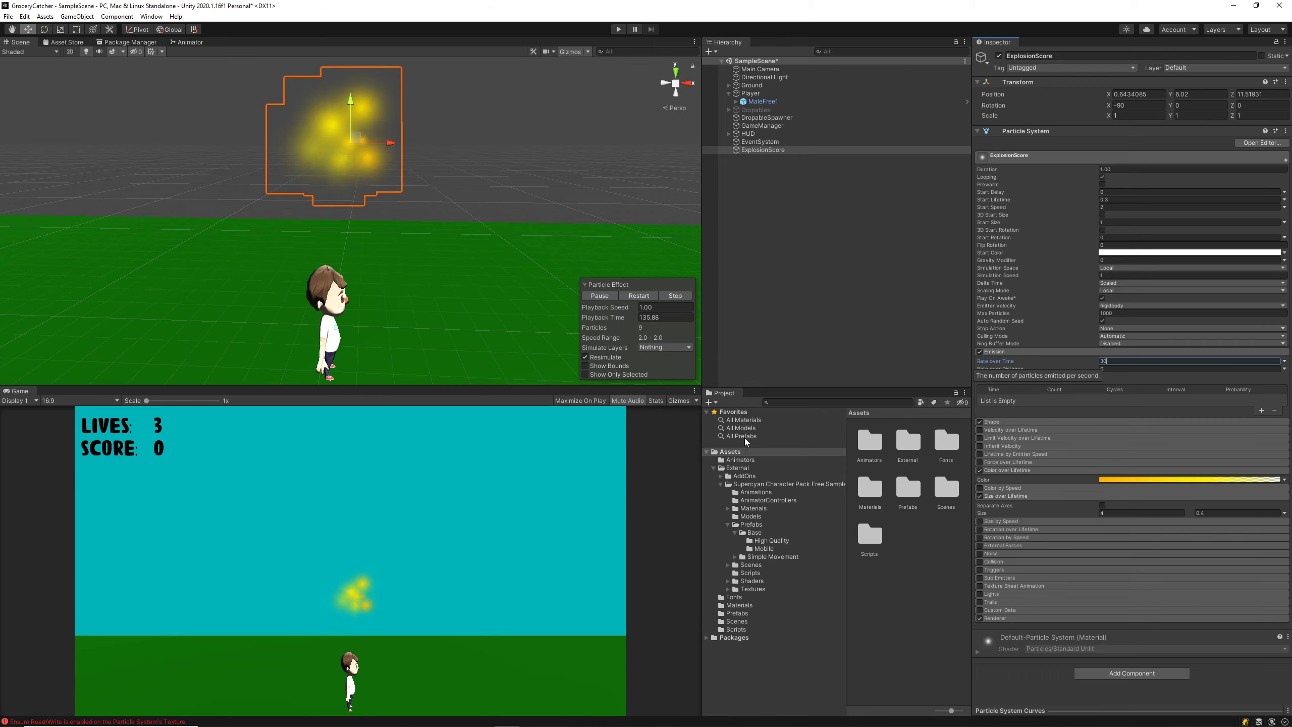
Set the Start Color of ExplosionScore to a bright yellow (FFF200) and deselect the effect to view it.
click(1123, 251)
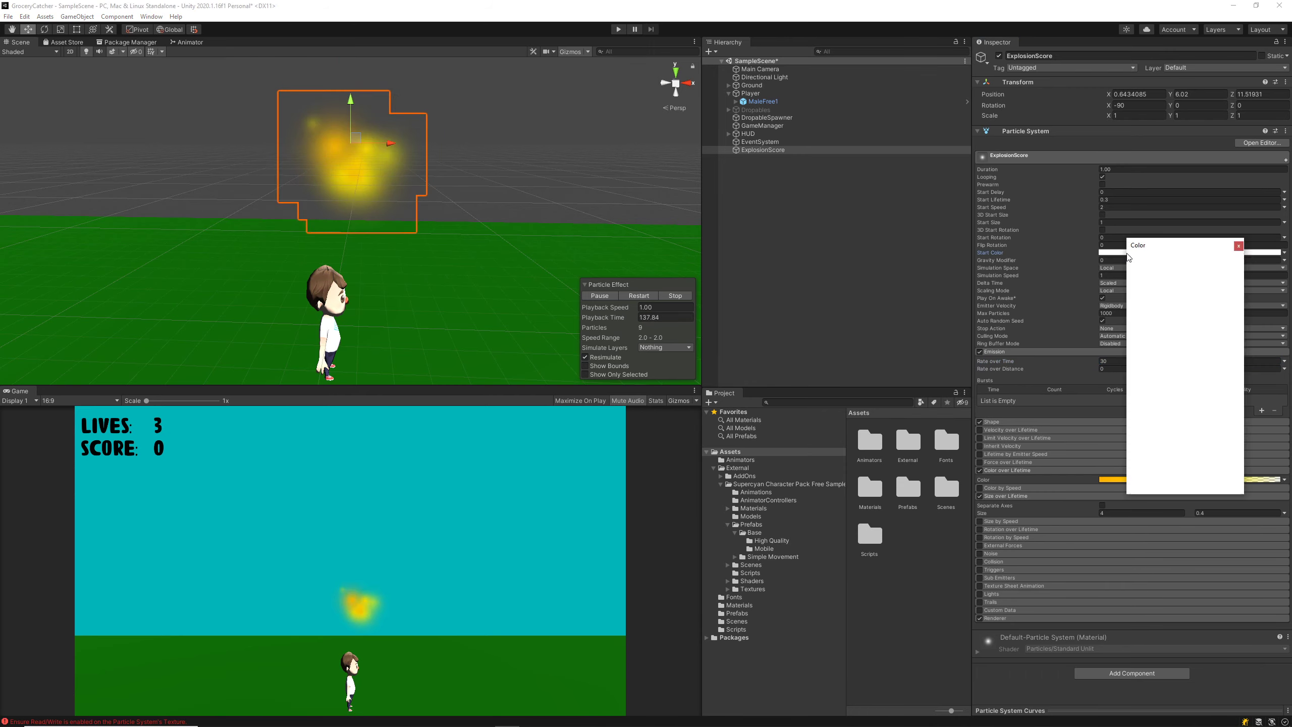
key(Escape)
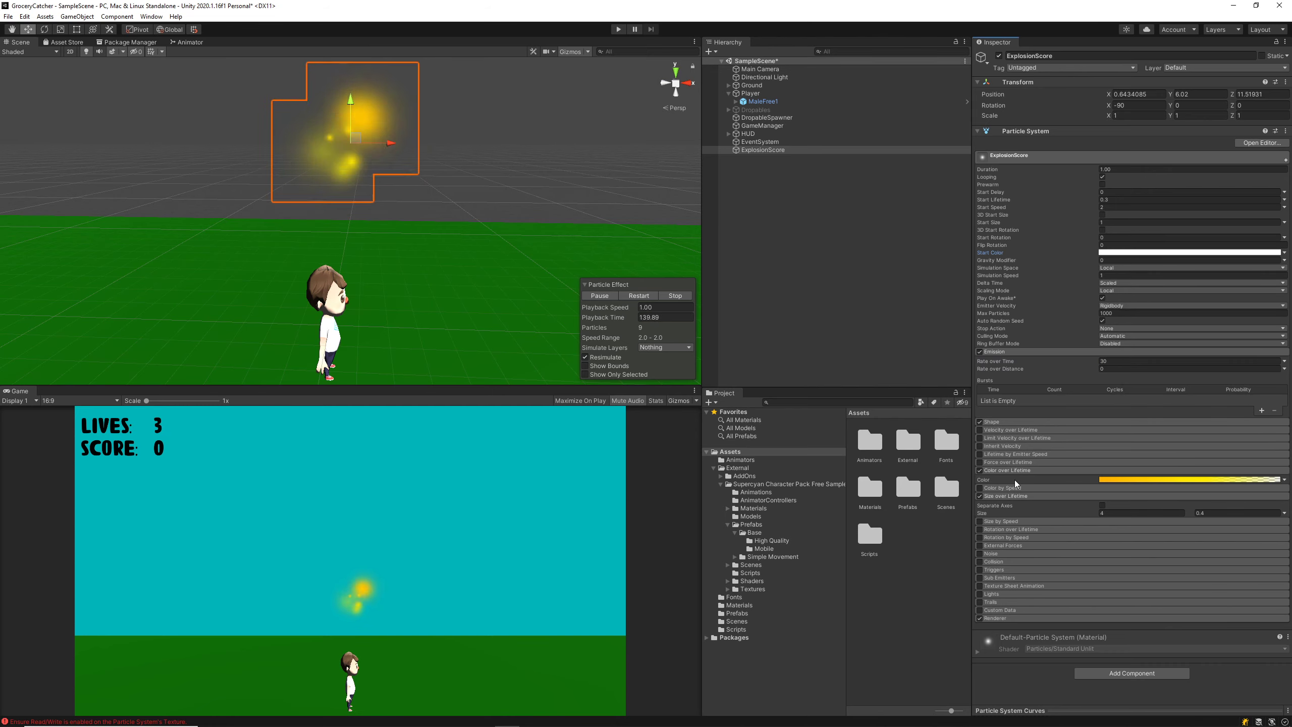
click(1121, 253)
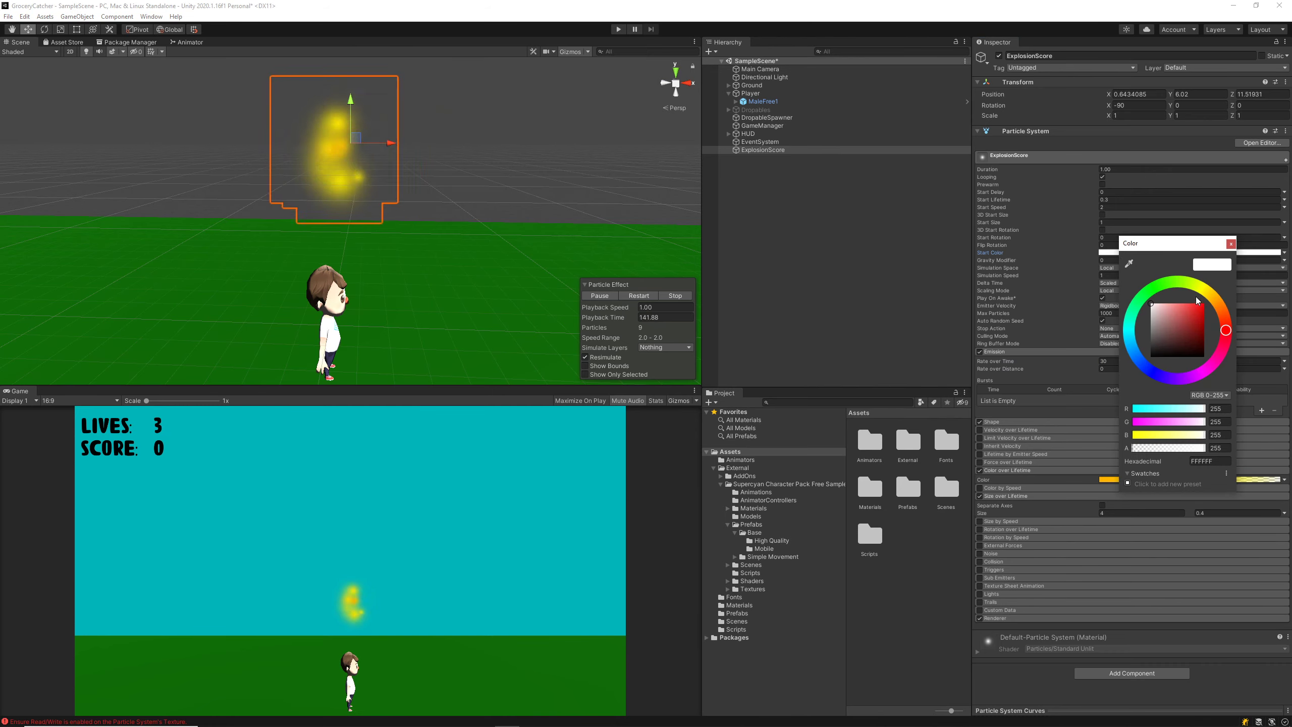
mouse_move(1221, 304)
mouse_down()
mouse_move(1230, 319)
mouse_move(1213, 271)
mouse_move(1141, 277)
mouse_move(1175, 271)
mouse_move(1203, 289)
mouse_move(1170, 318)
mouse_move(1110, 295)
mouse_up()
drag(1161, 244, 881, 242)
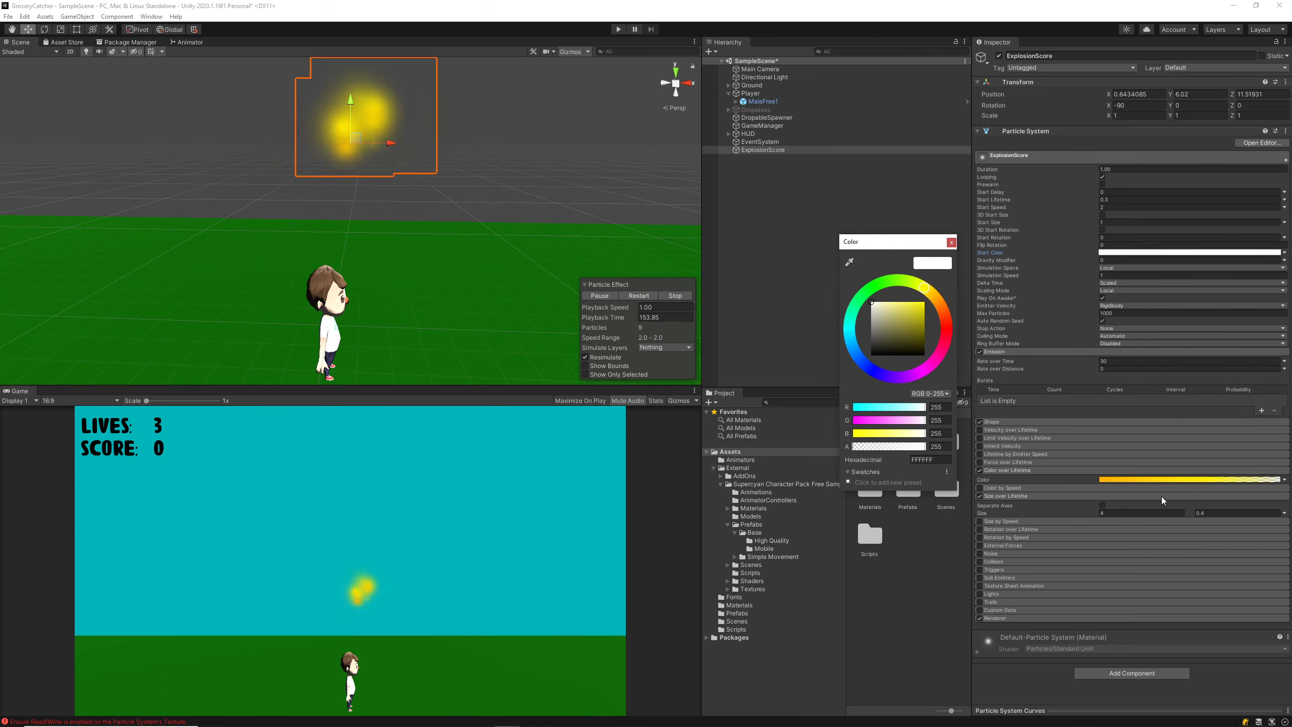
mouse_move(914, 317)
mouse_down()
mouse_move(927, 289)
mouse_move(949, 315)
mouse_move(928, 290)
mouse_up()
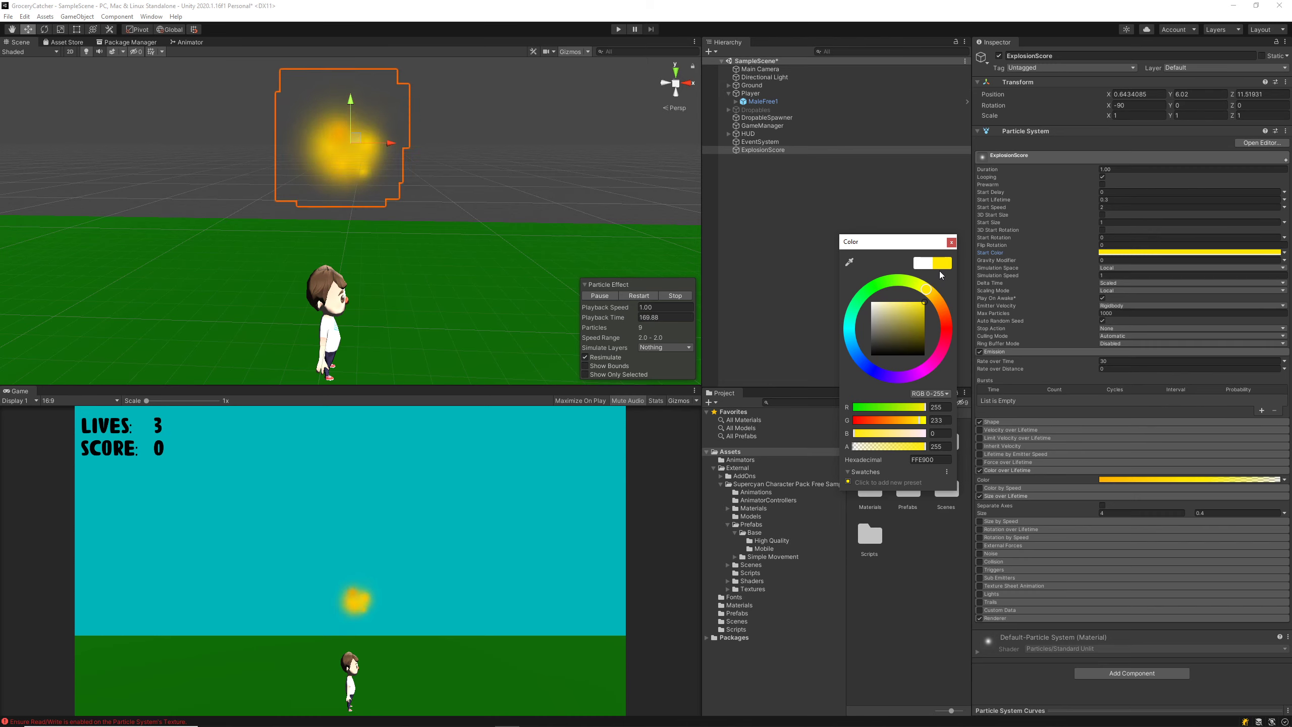
drag(940, 275, 931, 285)
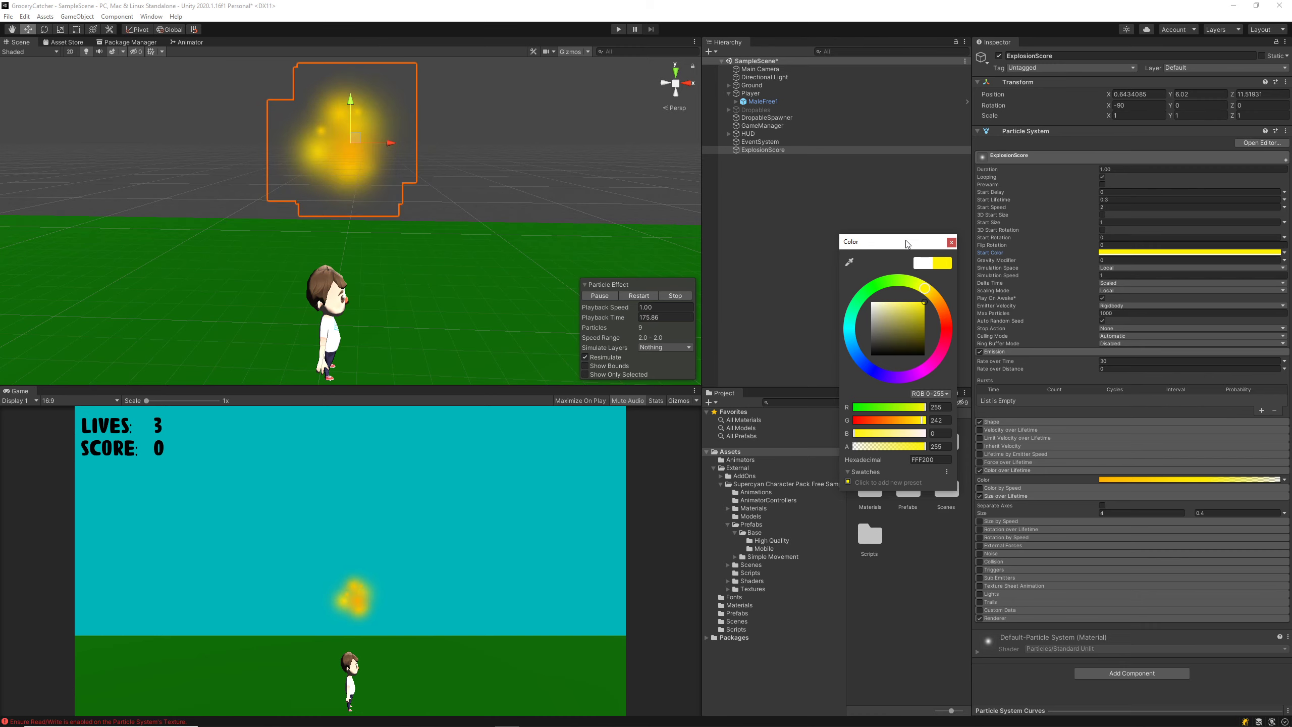
drag(895, 242, 828, 180)
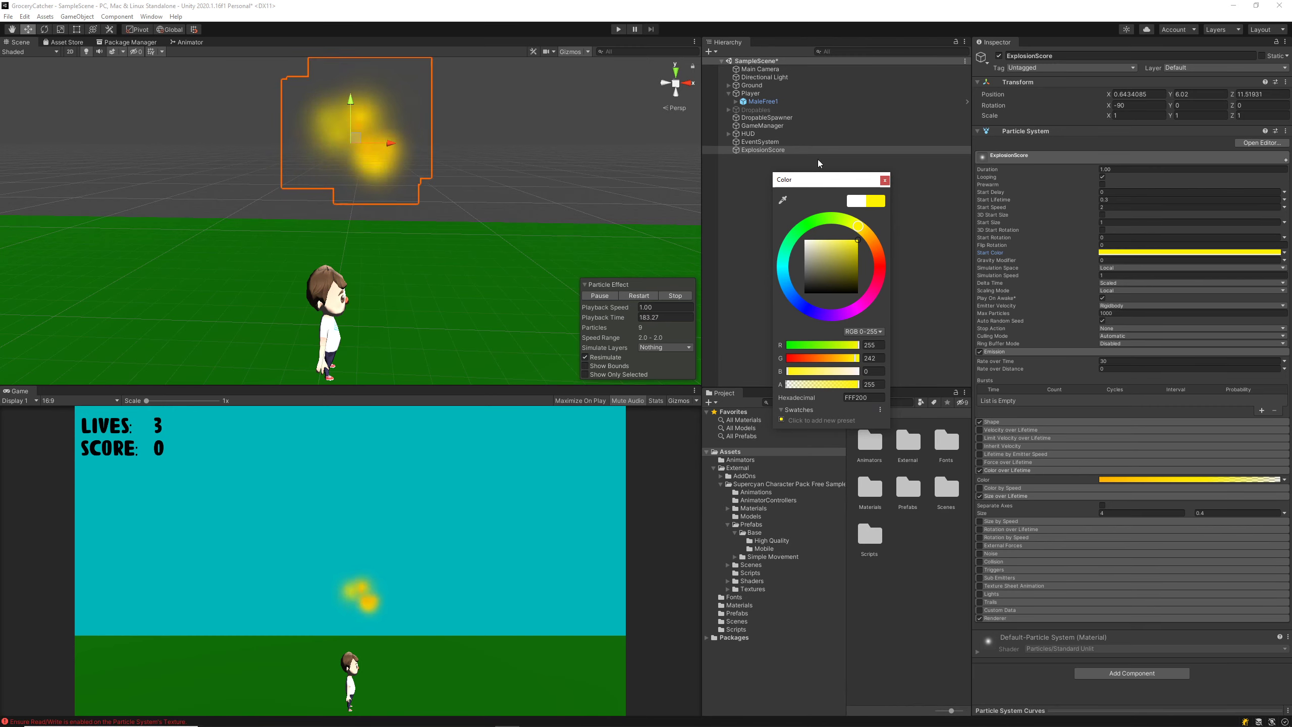
click(883, 180)
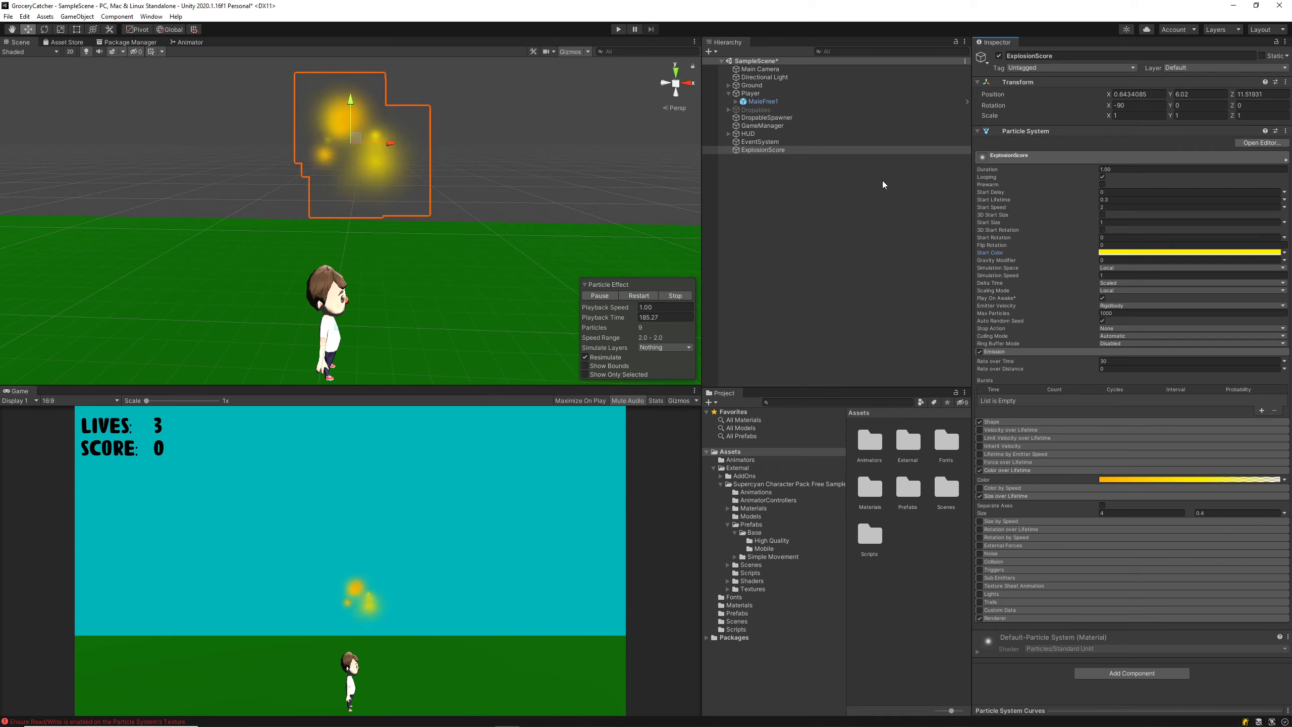
click(769, 193)
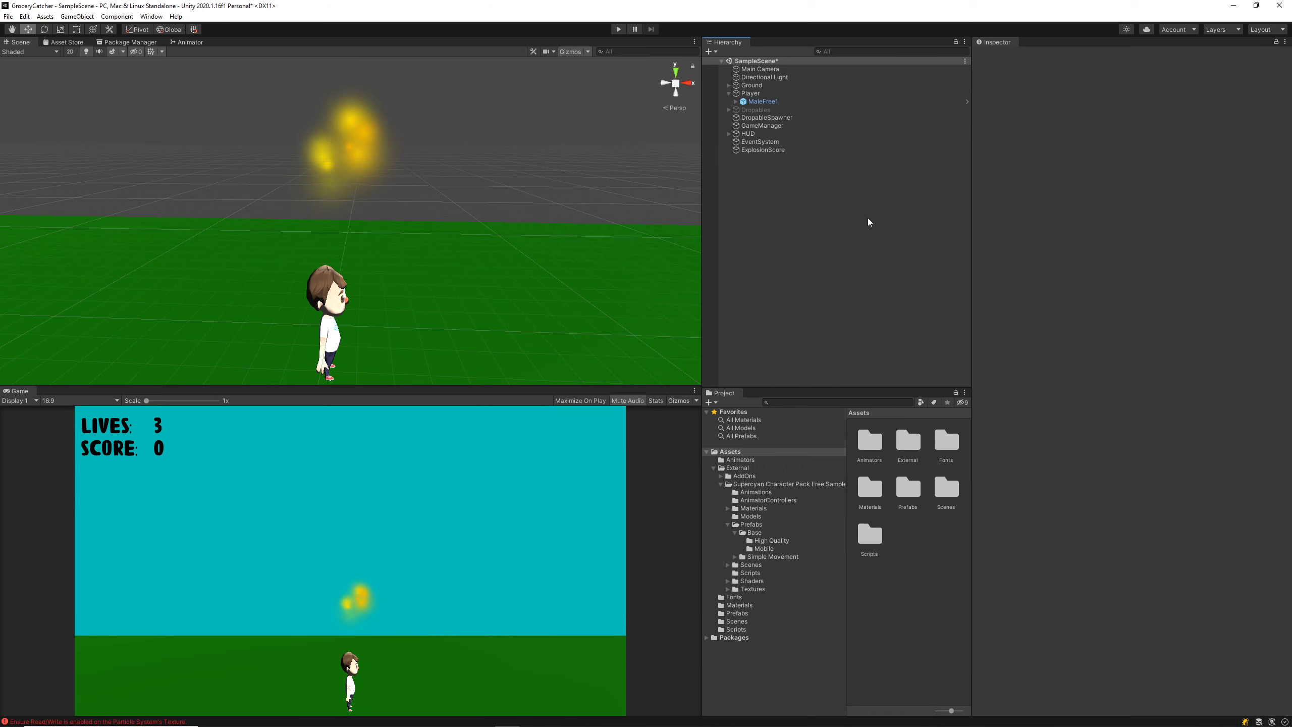
Duplicate ExplosionScore and rename the copy ExplosionObstacle.
click(769, 150)
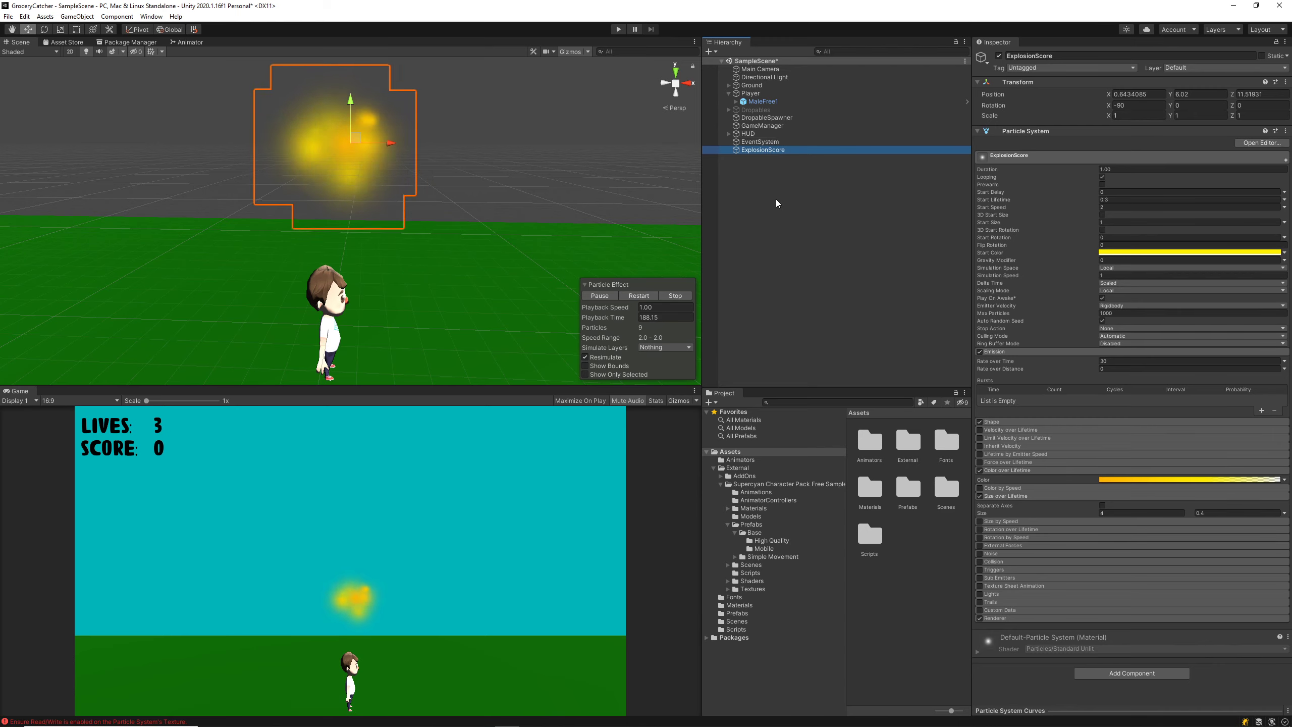
key(ctrl+d)
click(804, 159)
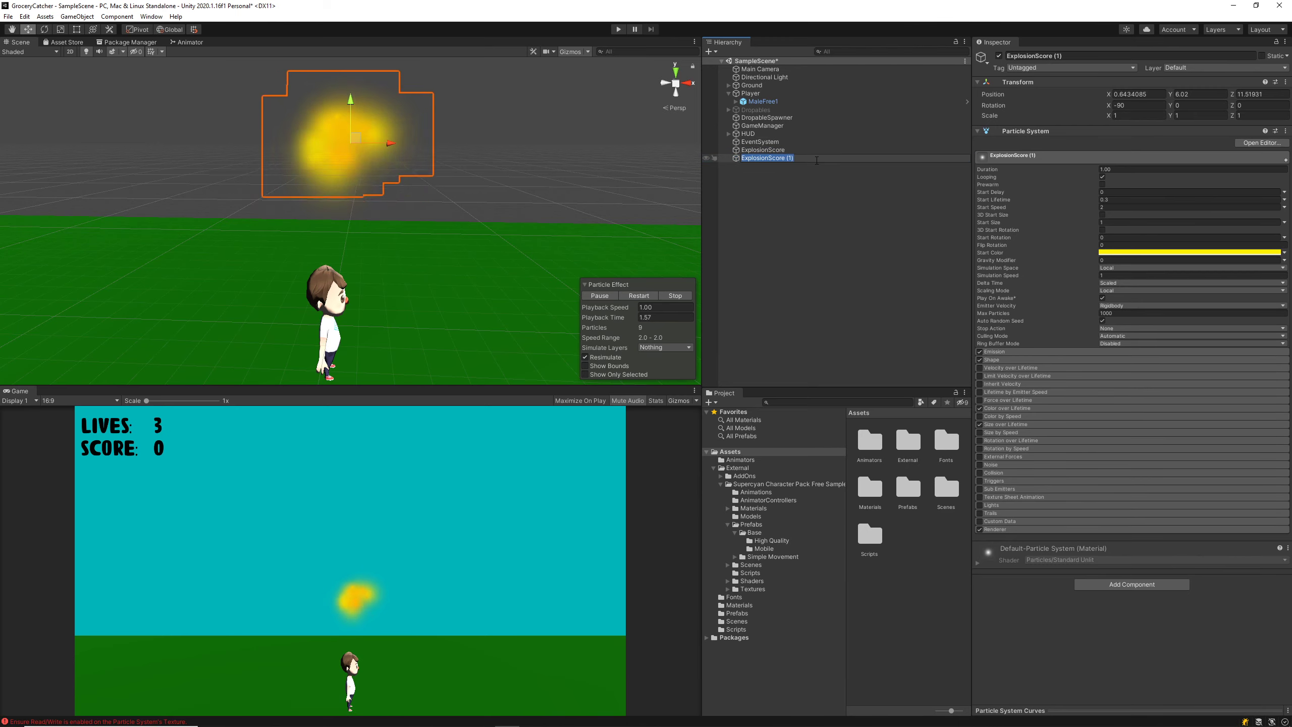
click(816, 161)
key(BackSpace)
key(BackSpace)
key(BackSpace)
key(BackSpace)
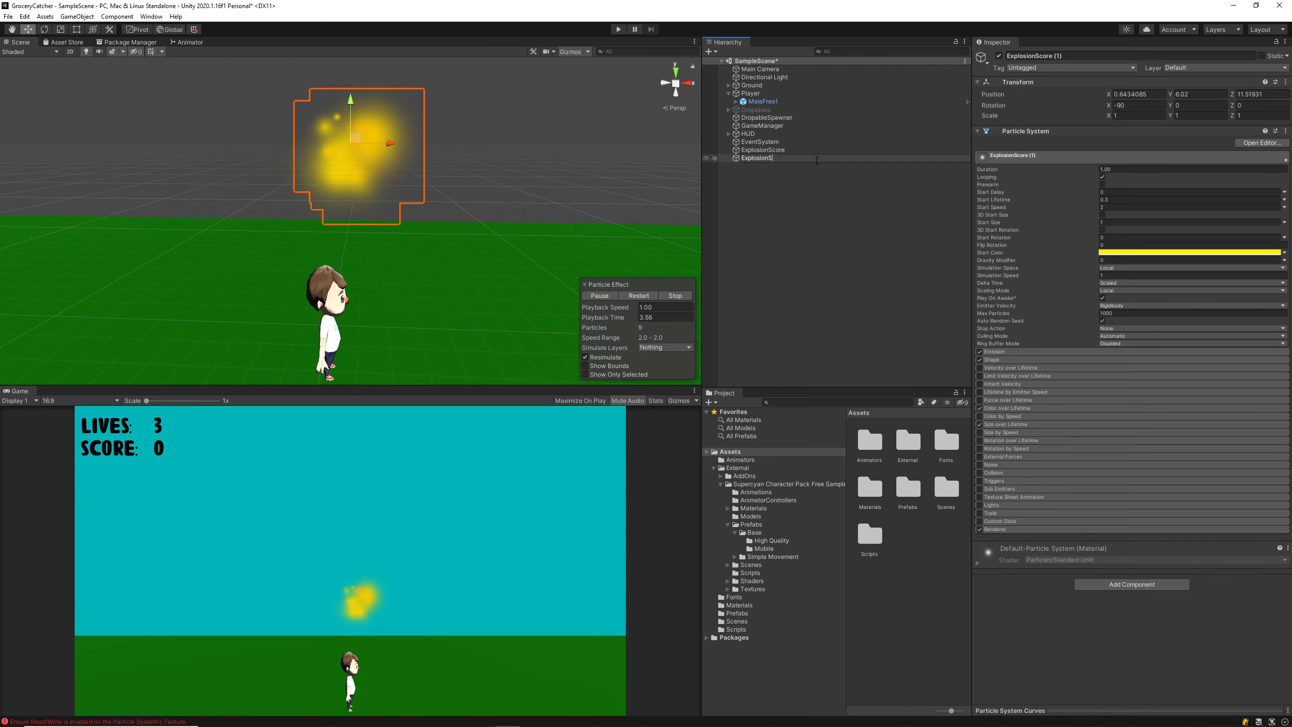
text(Obsta)
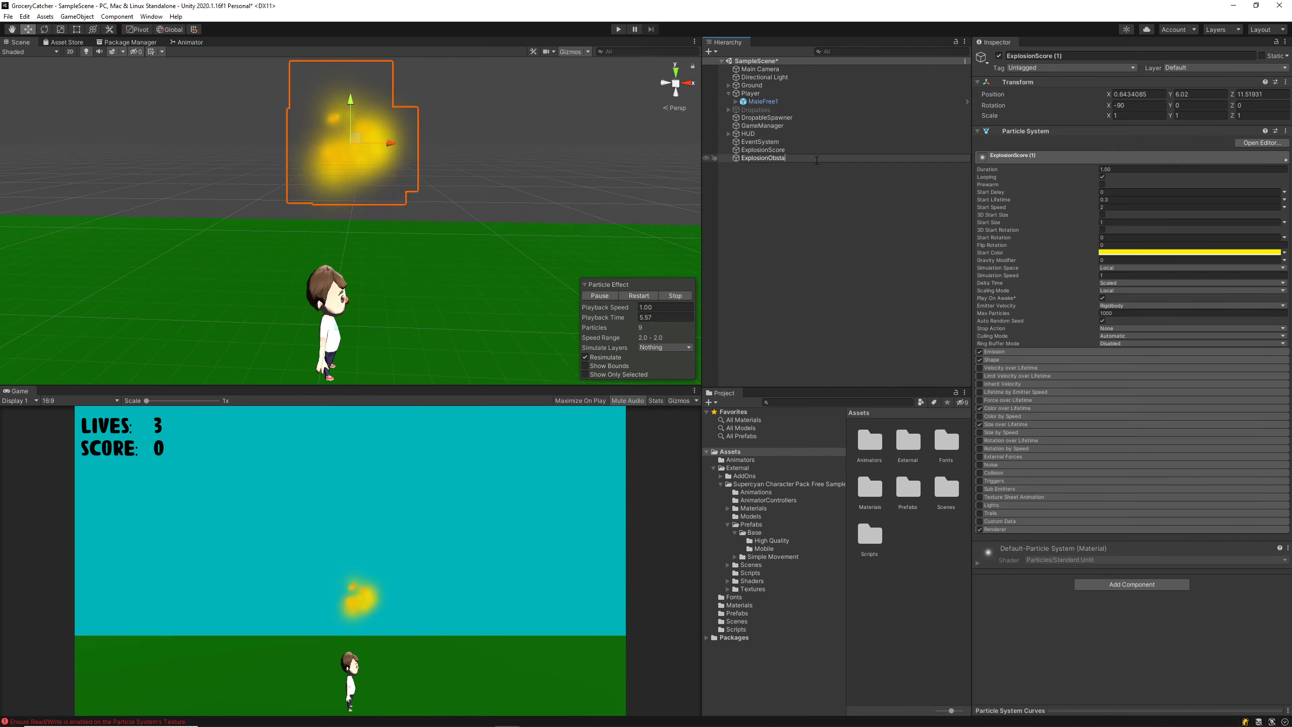
text(cle)
key(Return)
Change the Start Color of ExplosionScore to green (4AFF00) and move it sideways along X to about 8.03, away from ExplosionObstacle.
click(834, 150)
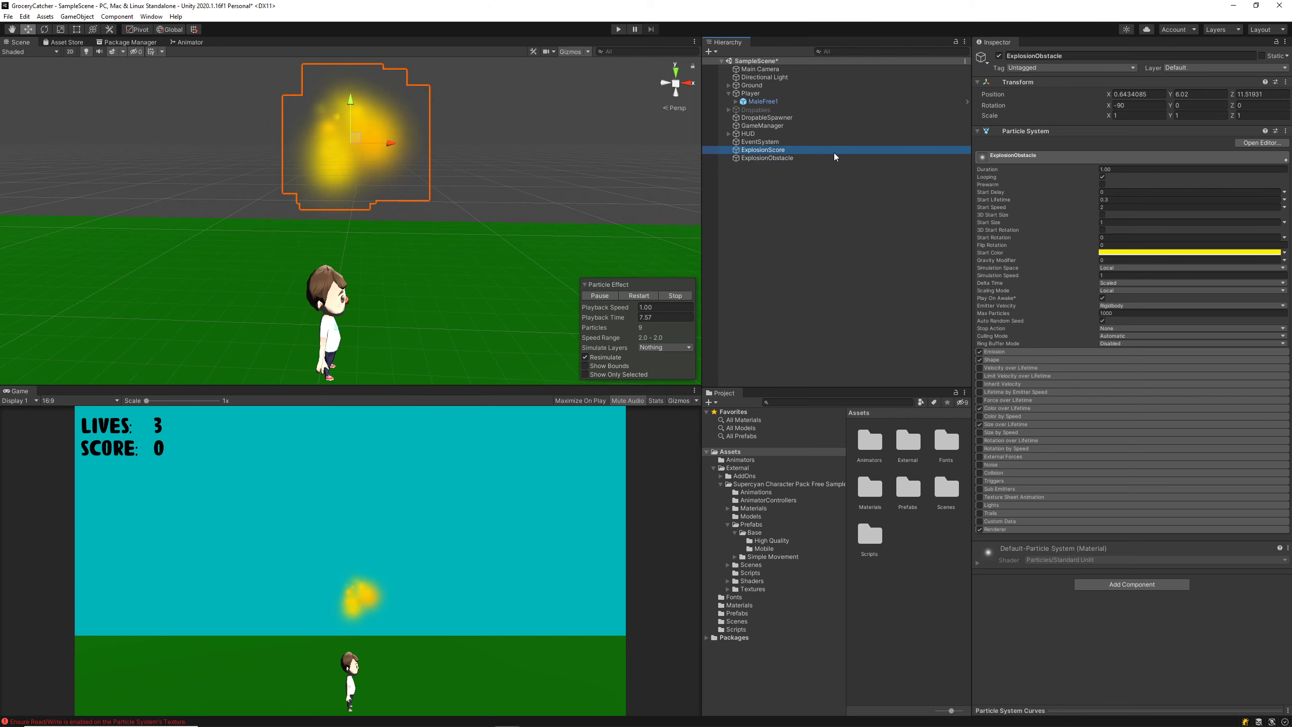
click(1170, 252)
drag(1212, 292, 1180, 289)
click(844, 158)
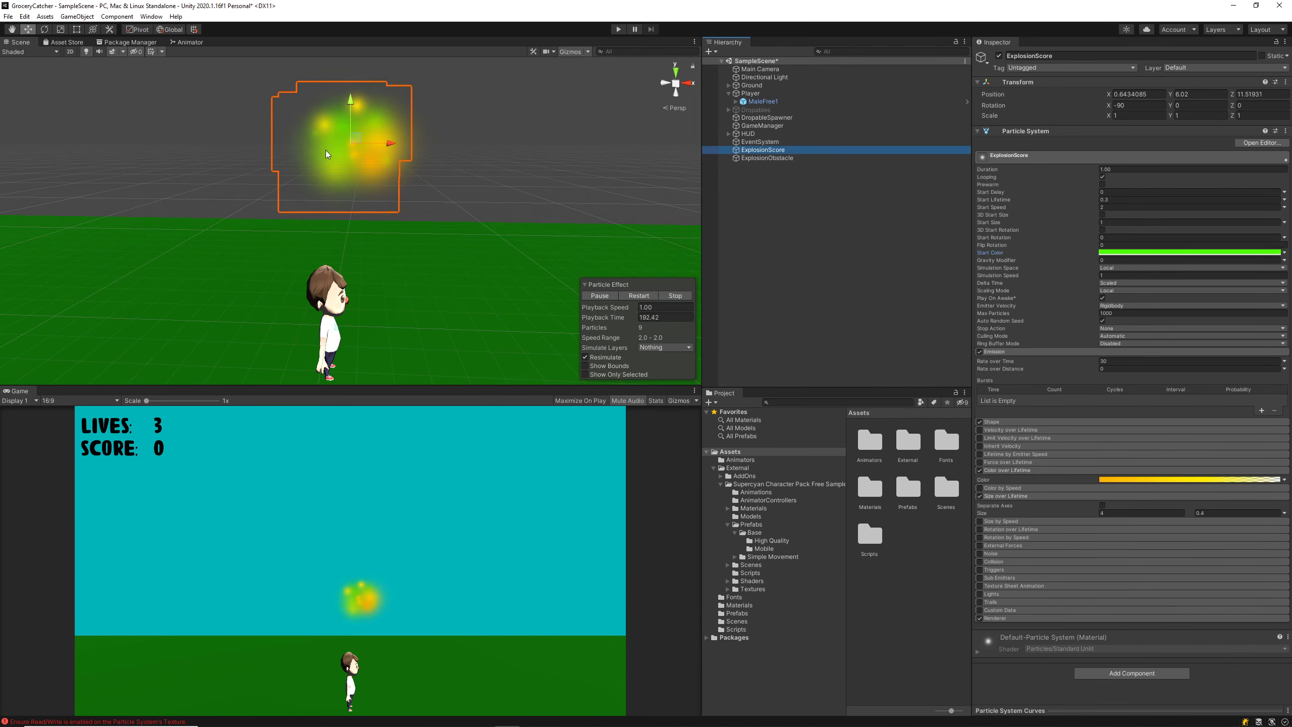
drag(394, 150, 618, 144)
click(778, 150)
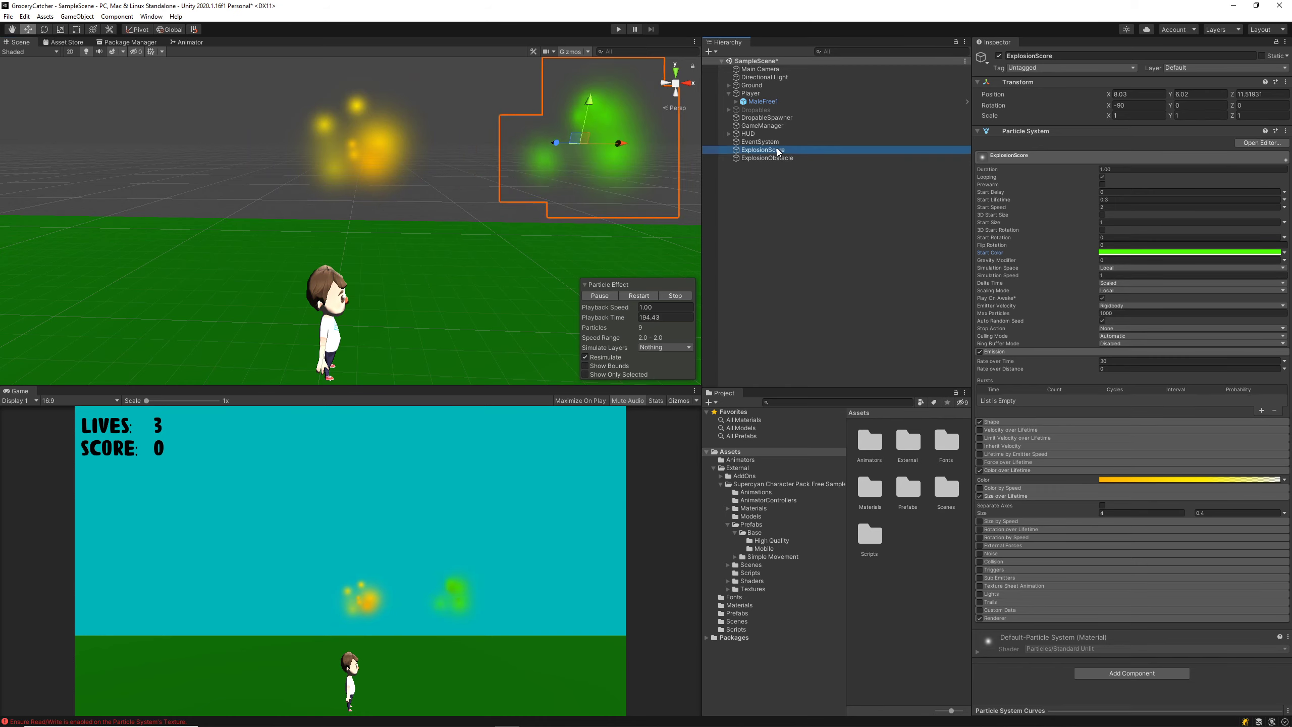
Set the Start Color of ExplosionObstacle to orange (FF9000).
click(767, 159)
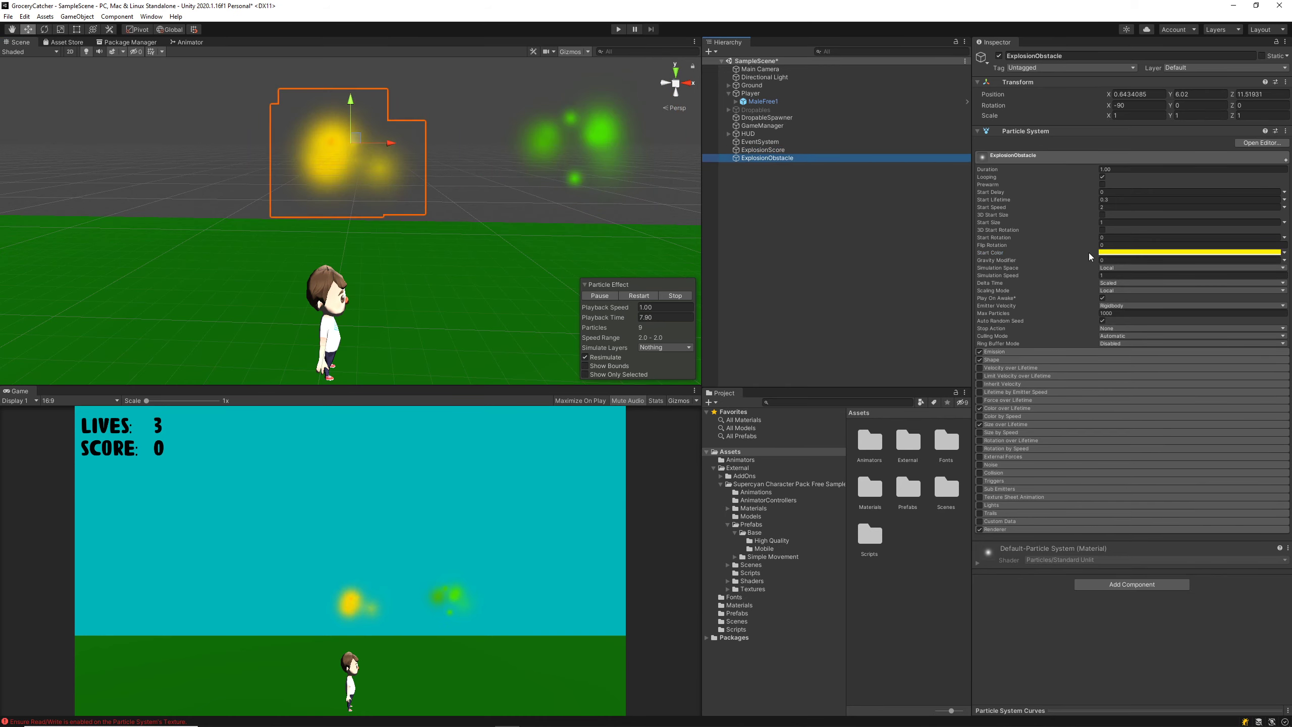
click(1170, 253)
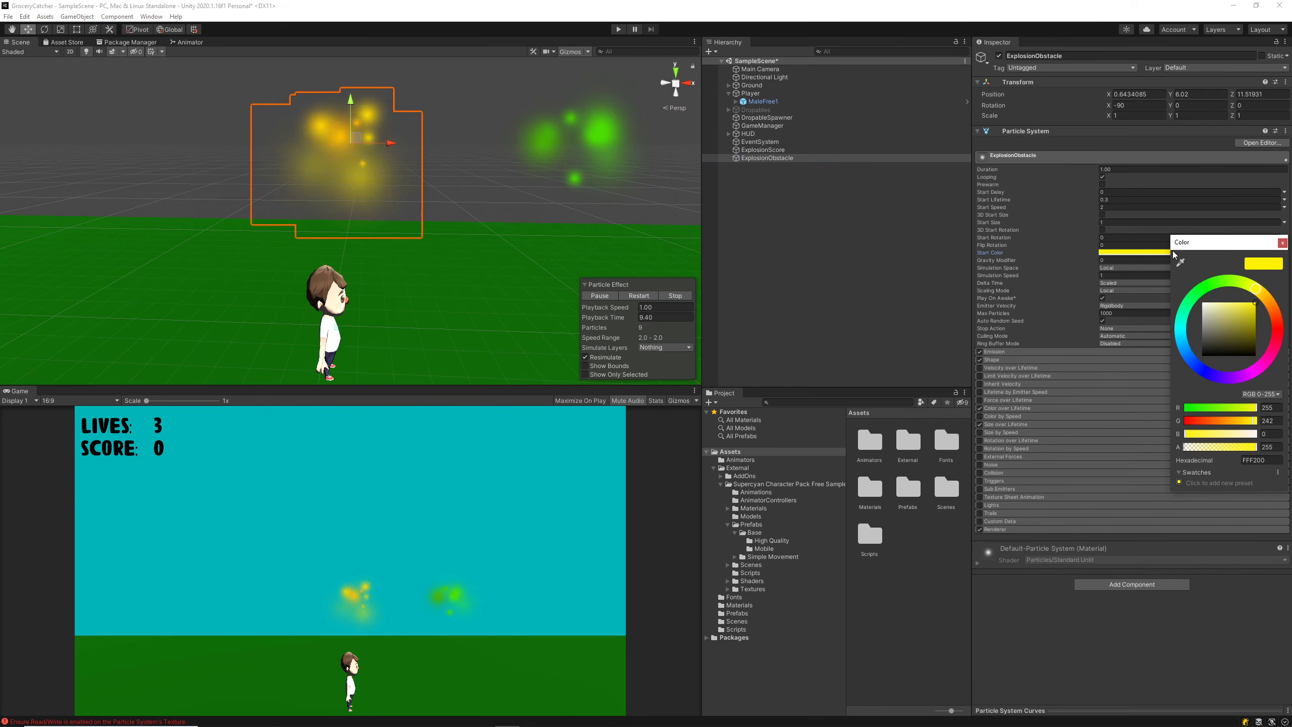
click(1271, 304)
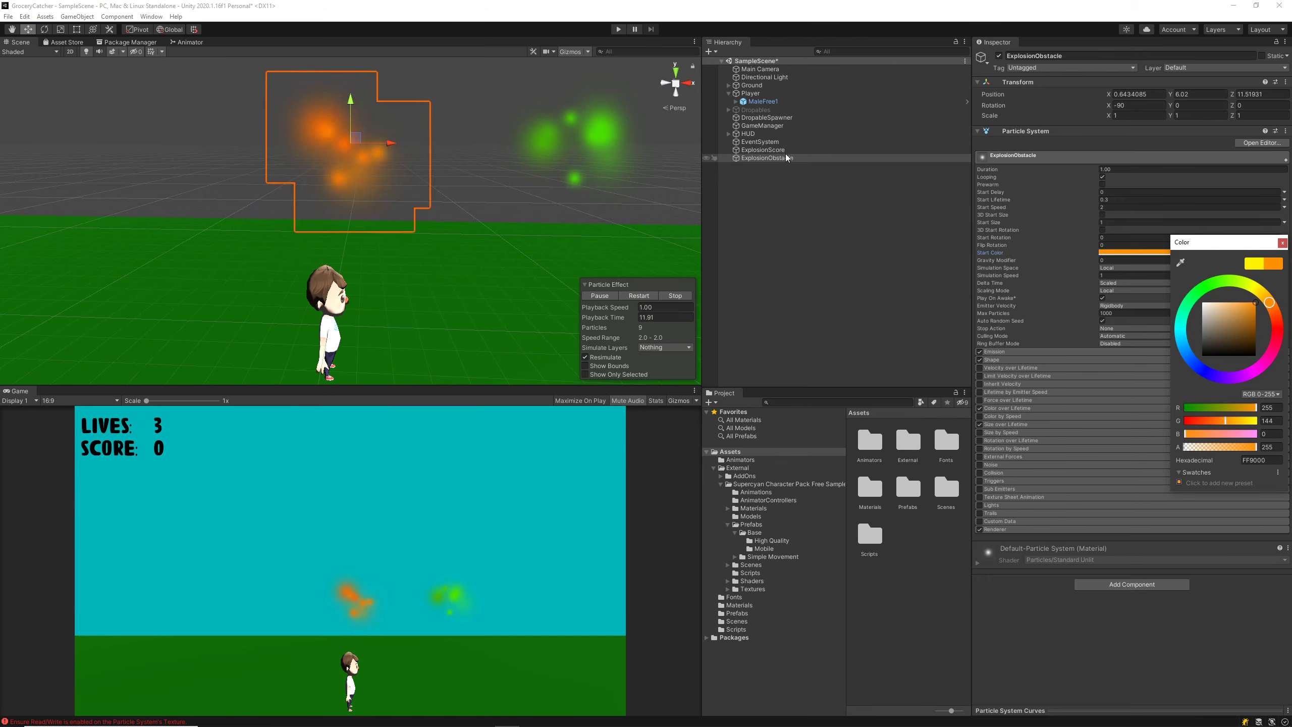
Change the Start Color of ExplosionScore from green back to yellow, using FFEA00.
click(763, 150)
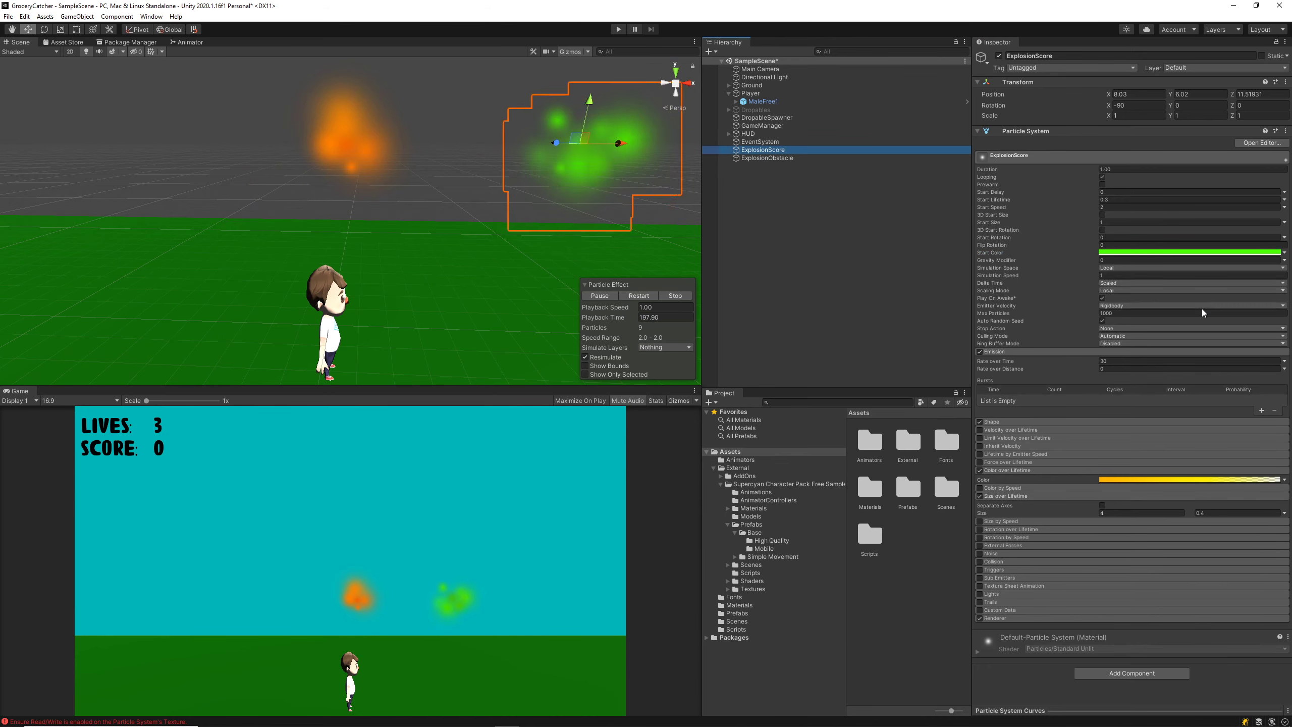
click(1163, 253)
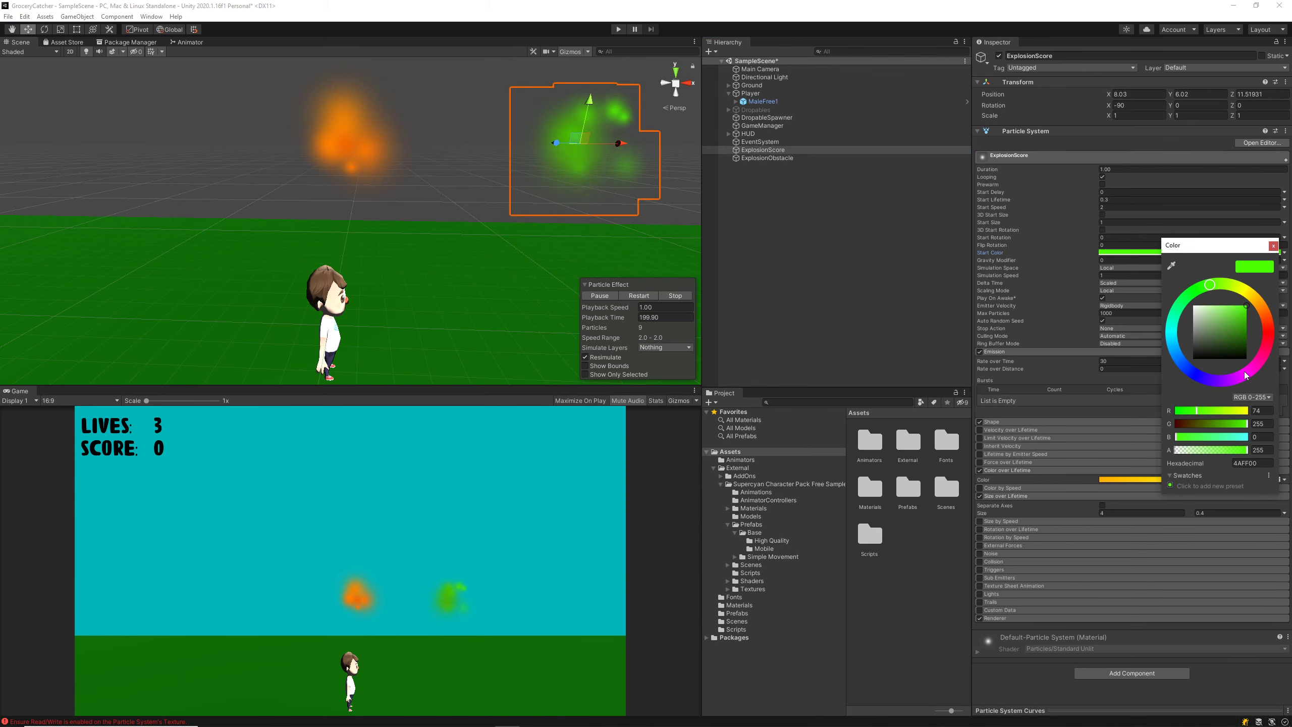
drag(1246, 376, 1247, 291)
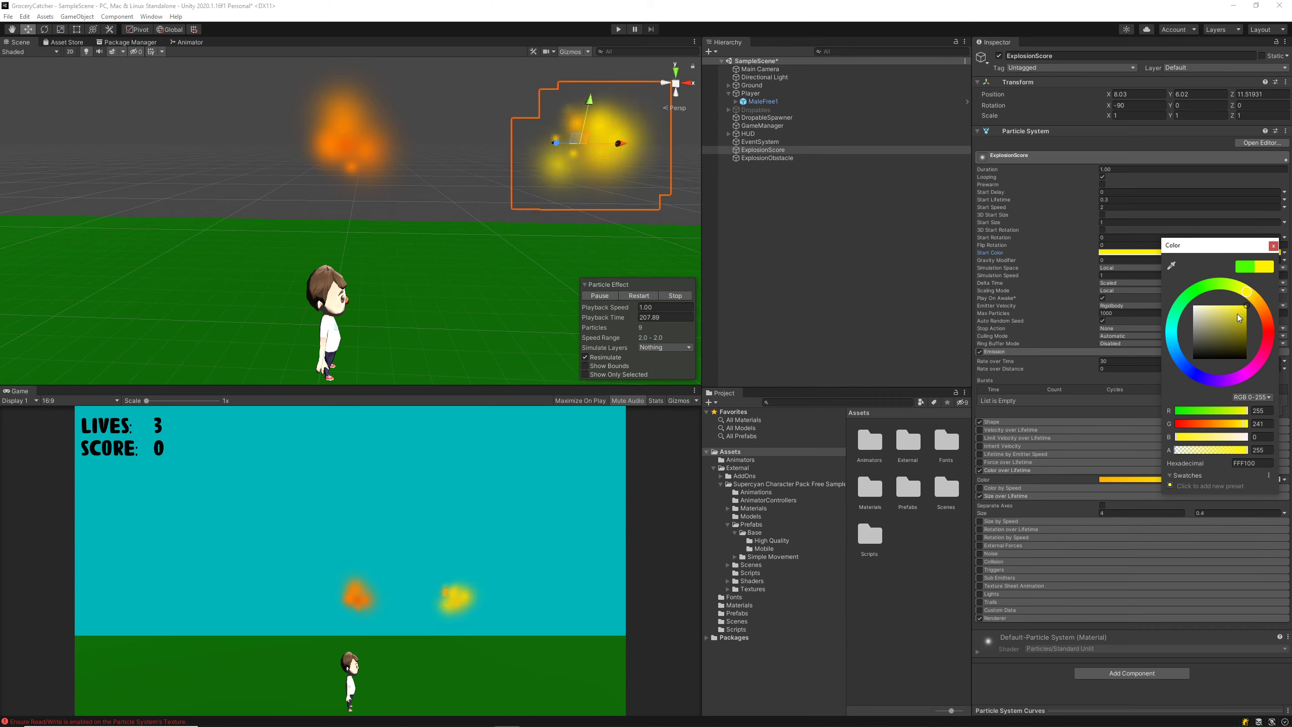
drag(1245, 292, 1244, 290)
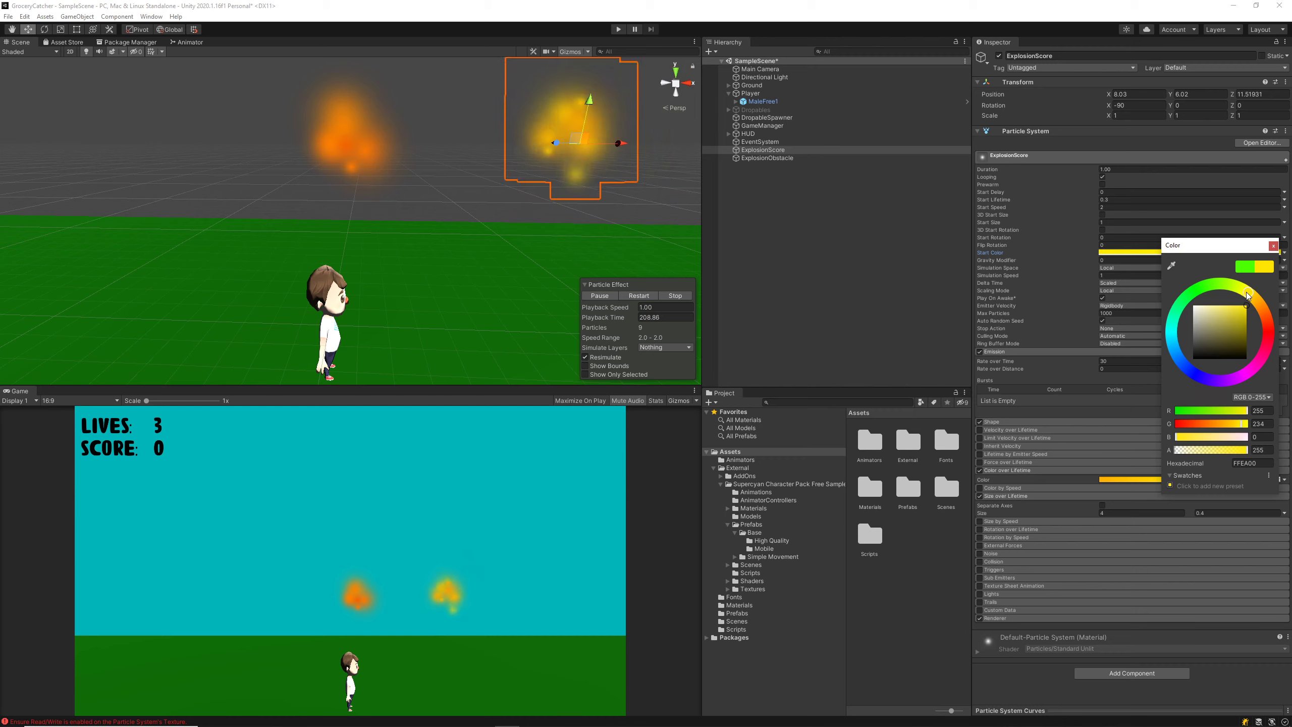
click(1273, 247)
Try red (FF000F) as the Start Color of ExplosionObstacle, and settle on a deeper orange (FF8600).
click(771, 158)
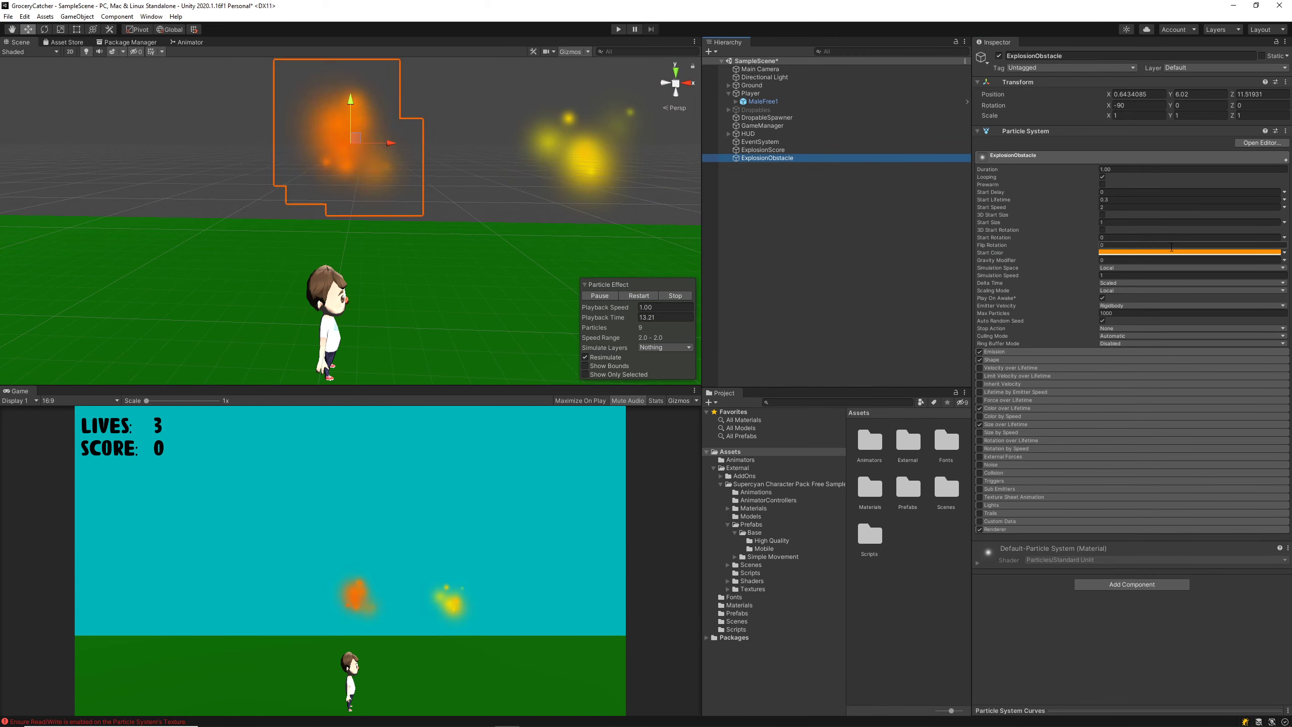
click(1171, 251)
drag(1271, 304, 1282, 337)
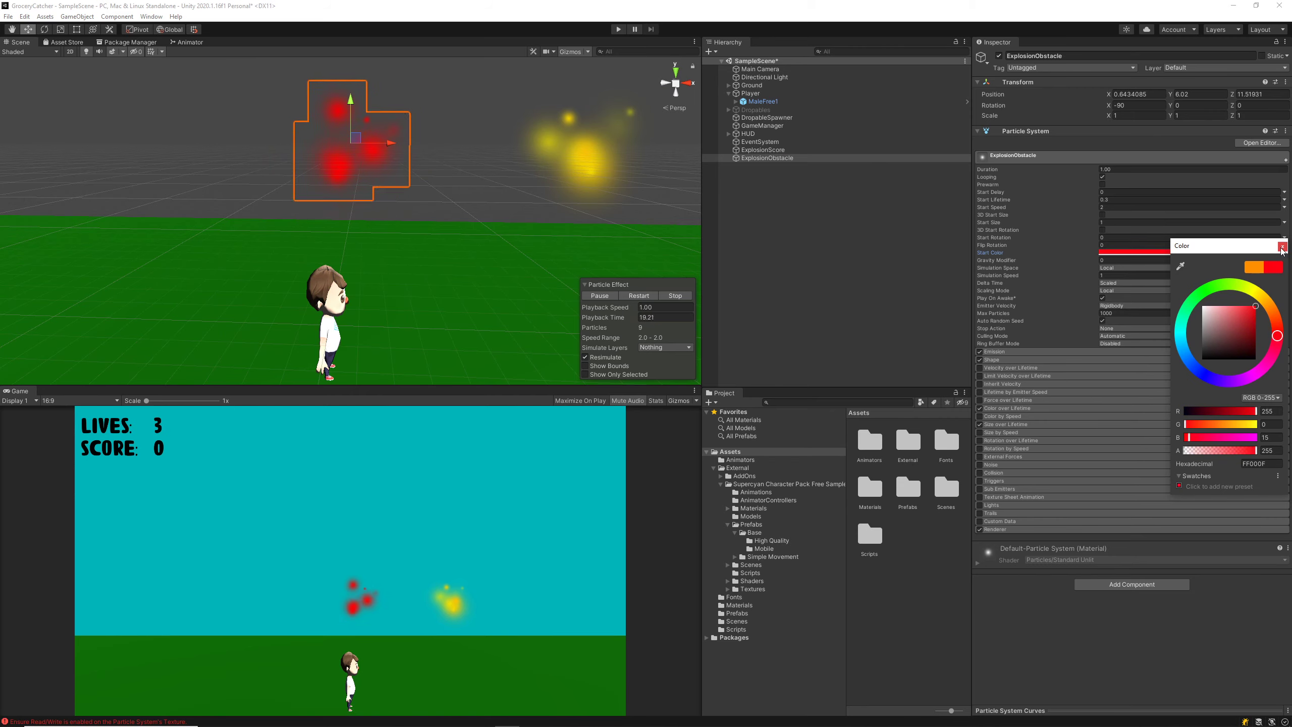
drag(1277, 336, 1274, 309)
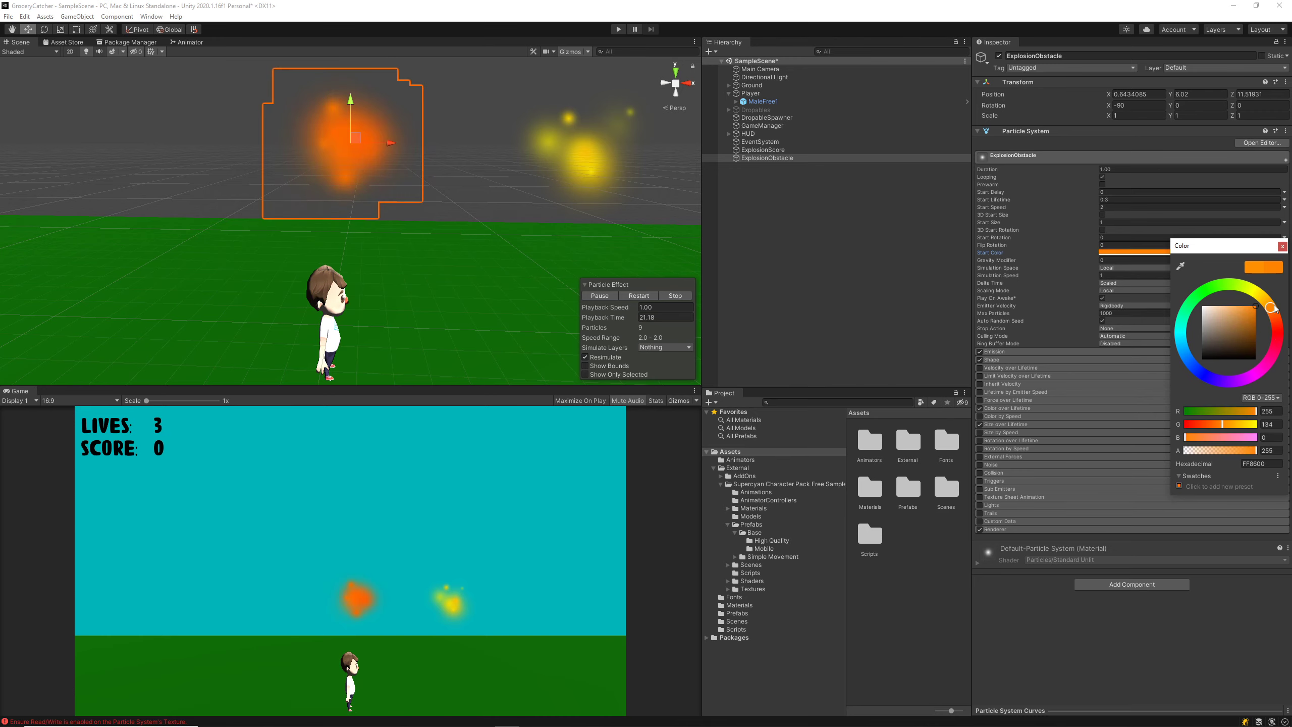
click(1282, 247)
click(610, 160)
click(780, 157)
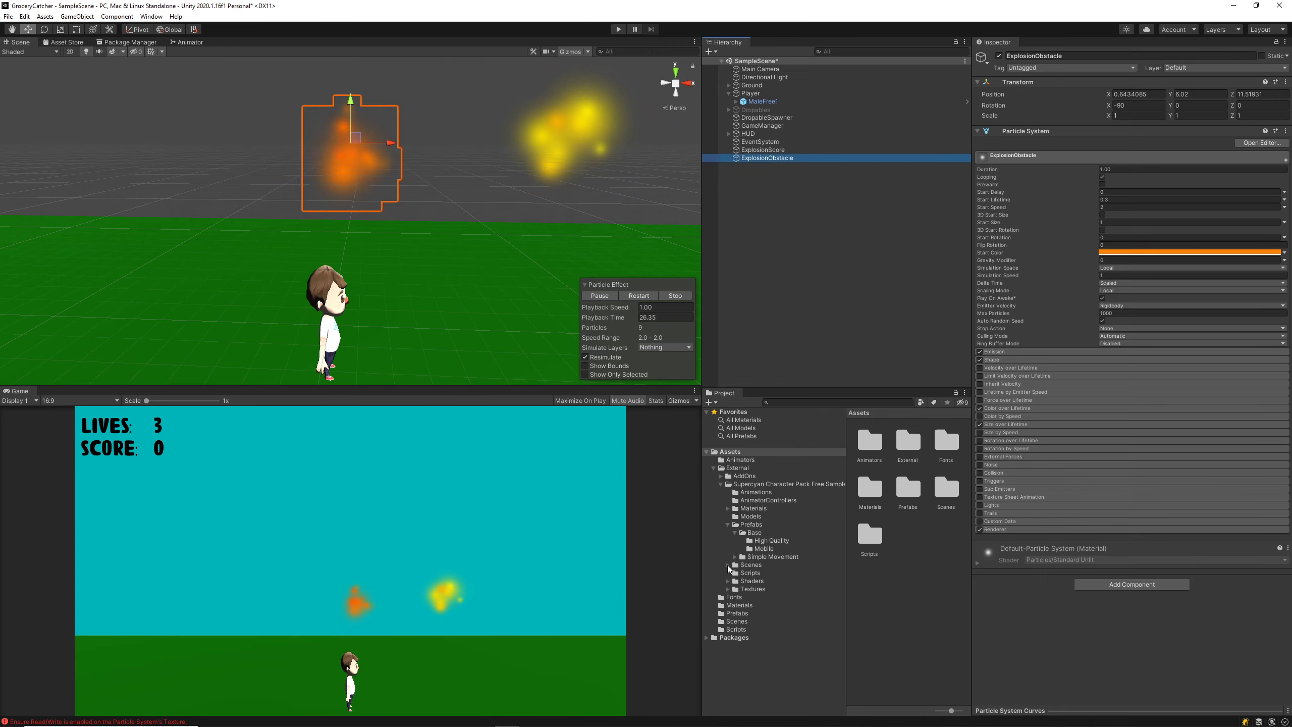
Save ExplosionScore and ExplosionObstacle as prefabs in the project's Prefabs folder.
click(739, 613)
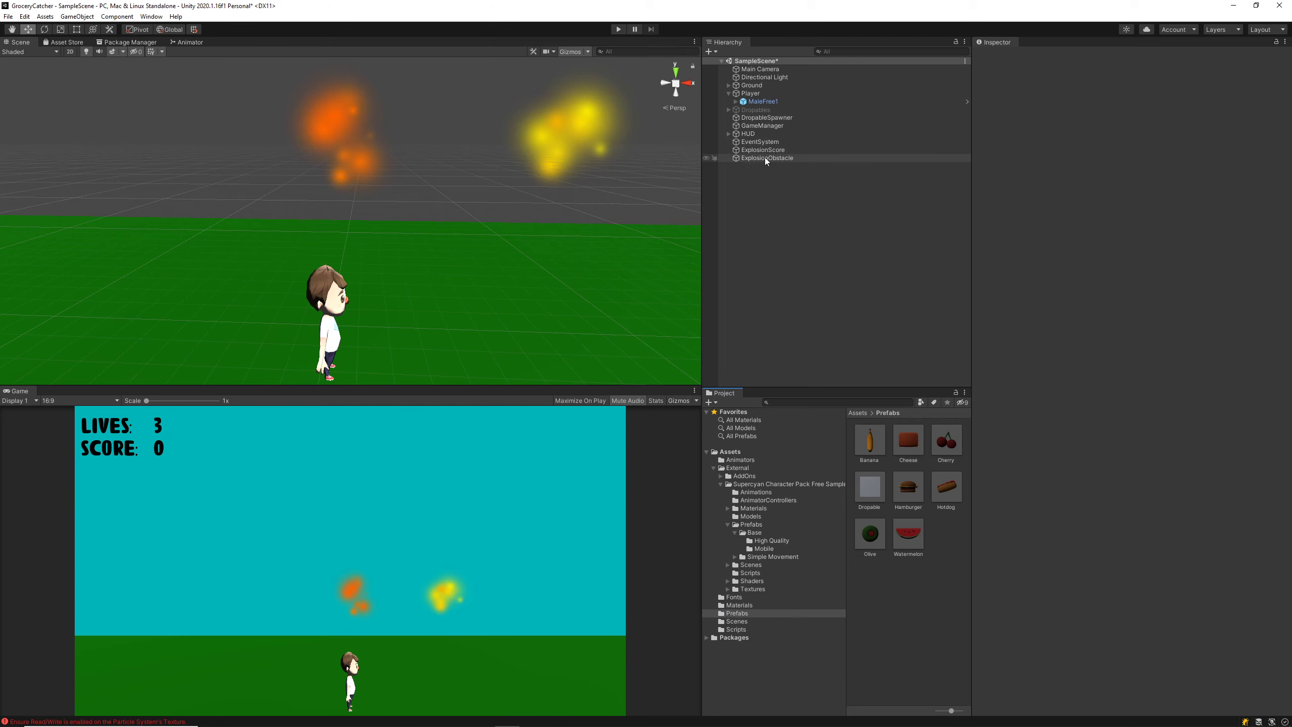
click(1014, 492)
drag(1014, 493, 943, 553)
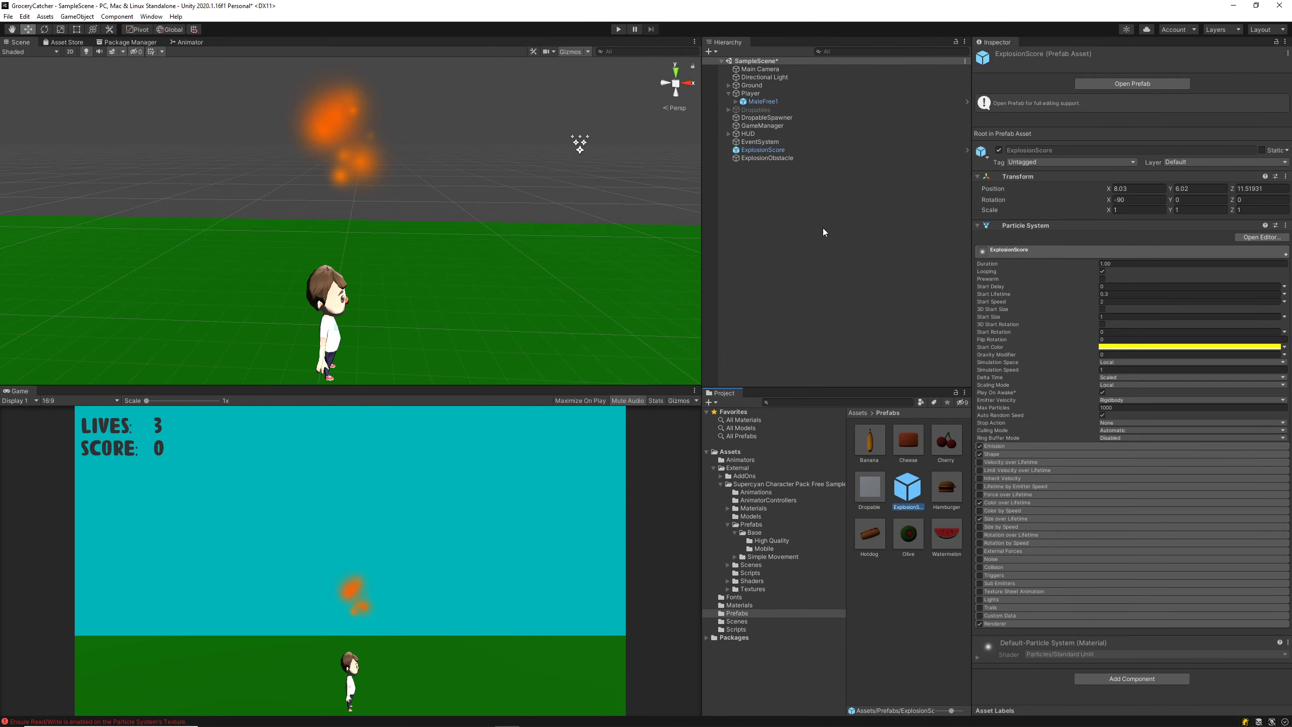
drag(768, 158, 930, 598)
click(778, 158)
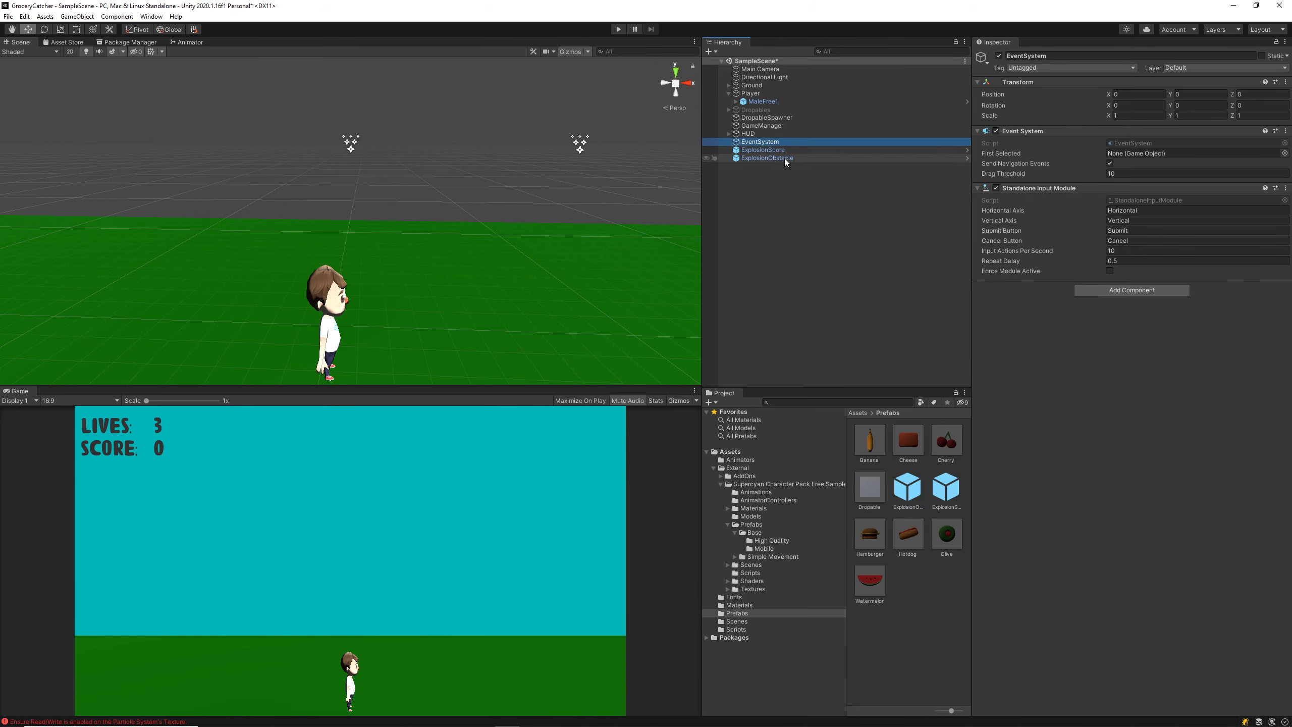
click(763, 149)
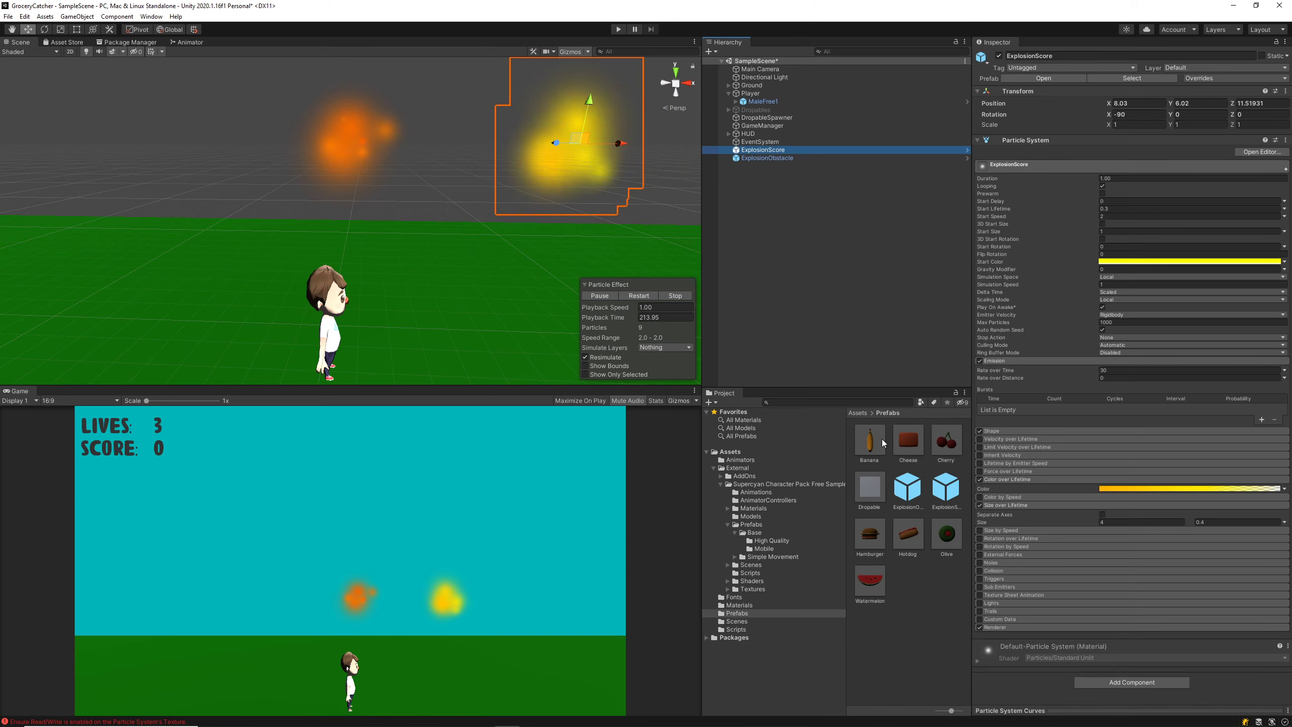
click(779, 166)
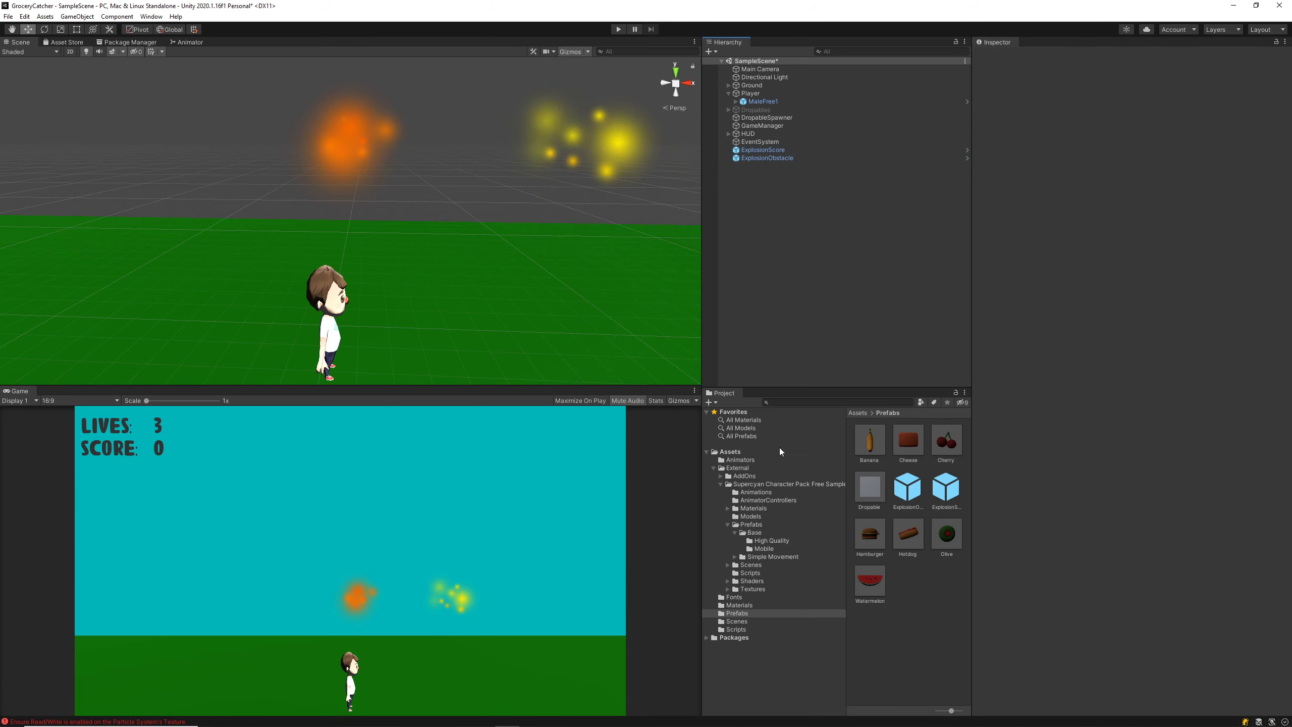
Open the DropableSpawner script from the Scripts folder and switch to Visual Studio.
click(752, 630)
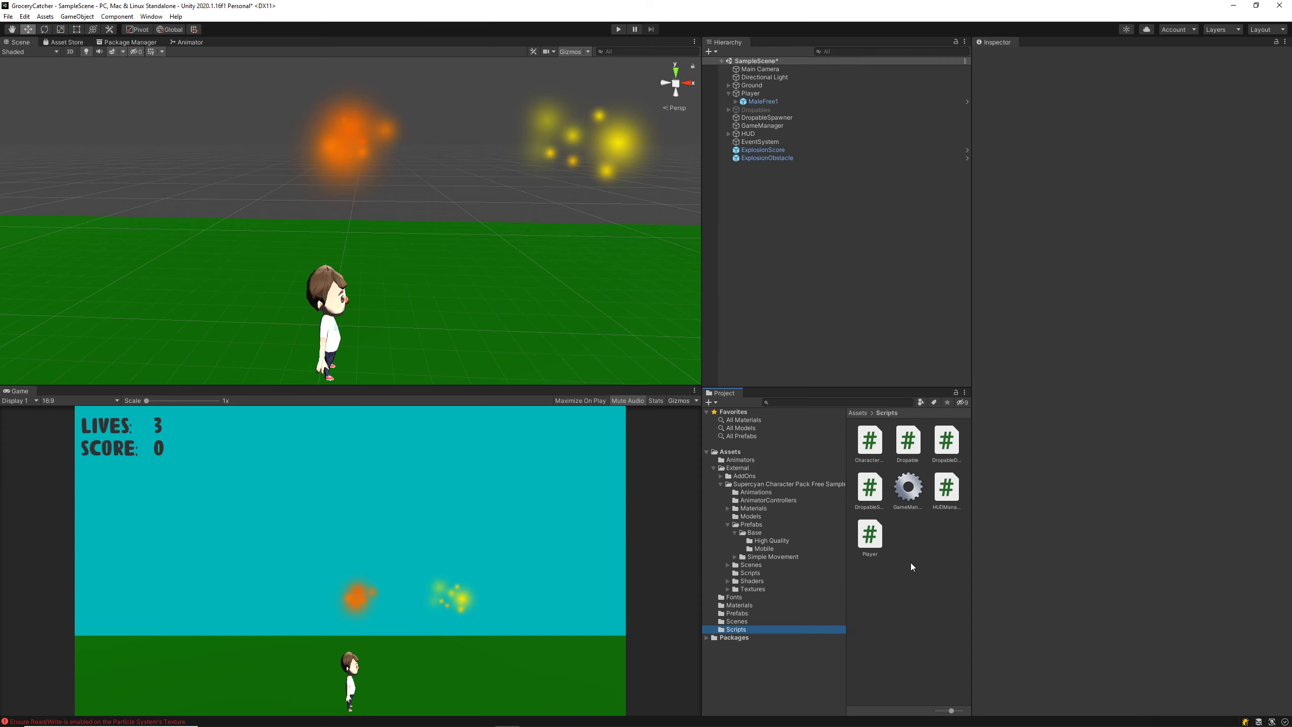
double_click(871, 489)
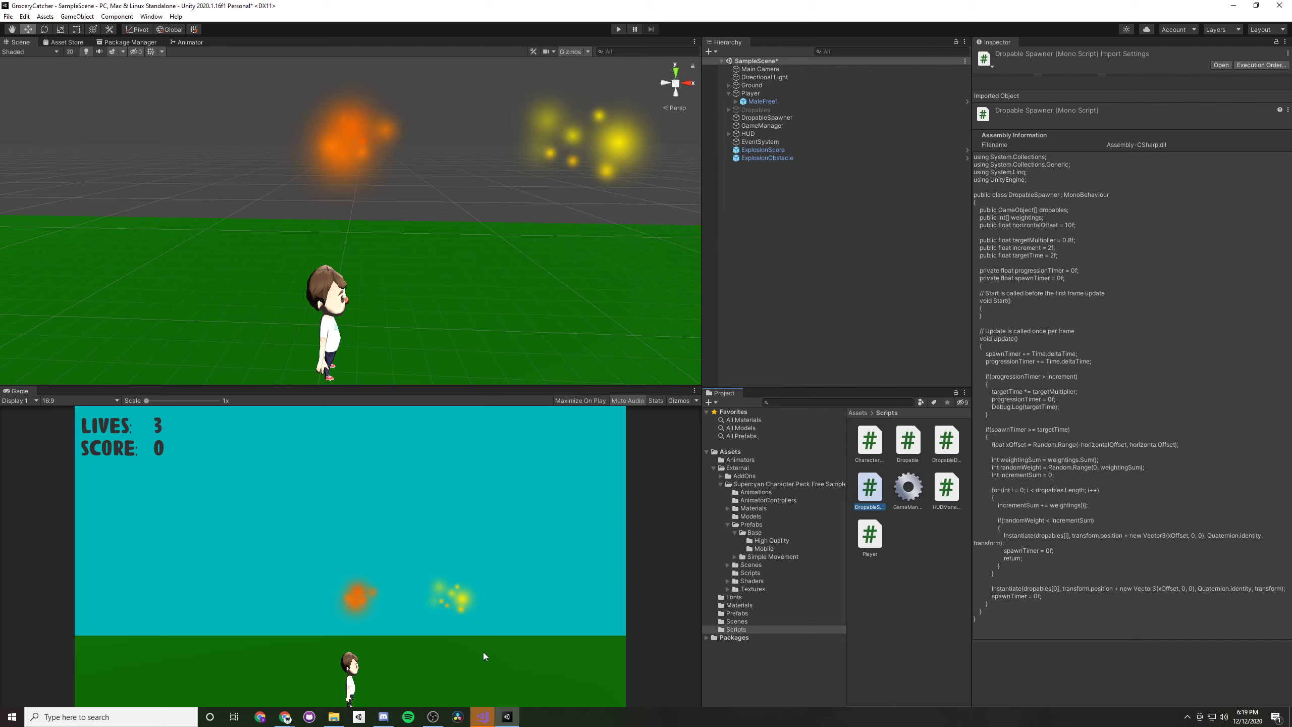
click(483, 717)
click(560, 354)
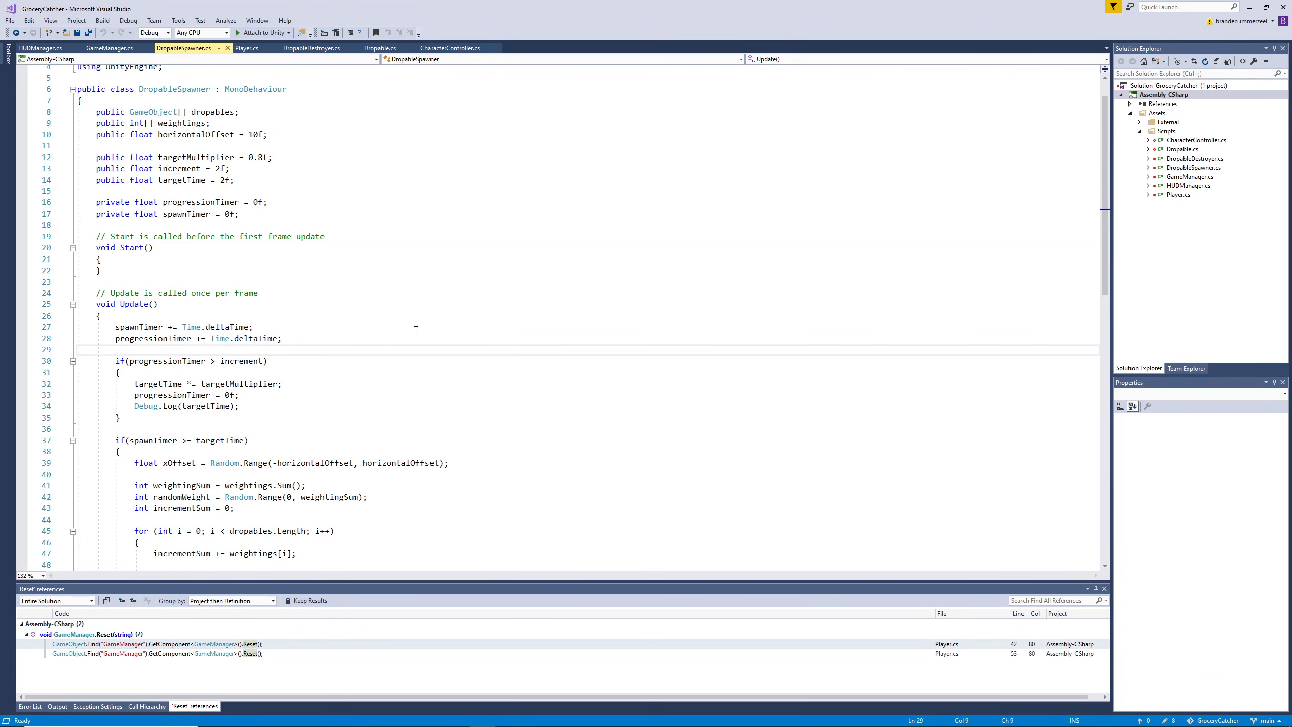
Review the instantiation code and the dropables array declaration in the DropableSpawner script.
scroll(416, 330, down, 8)
click(254, 320)
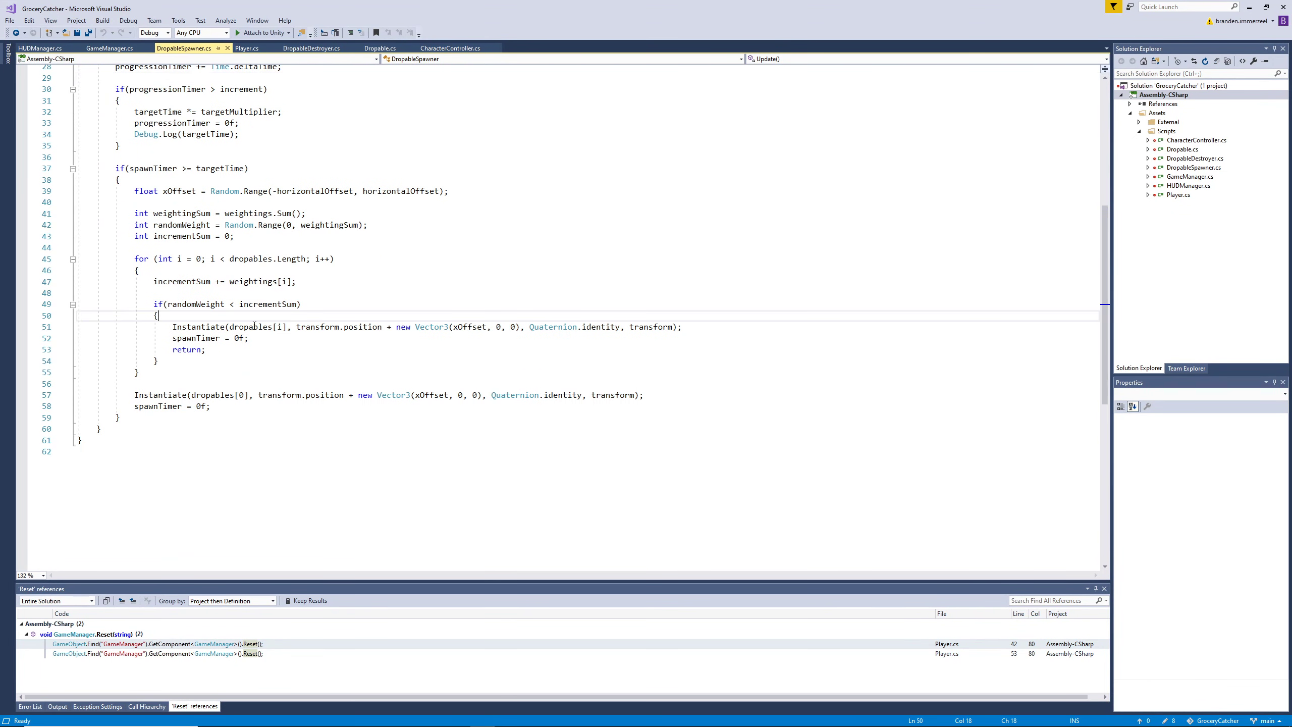
click(254, 326)
scroll(258, 291, up, 2)
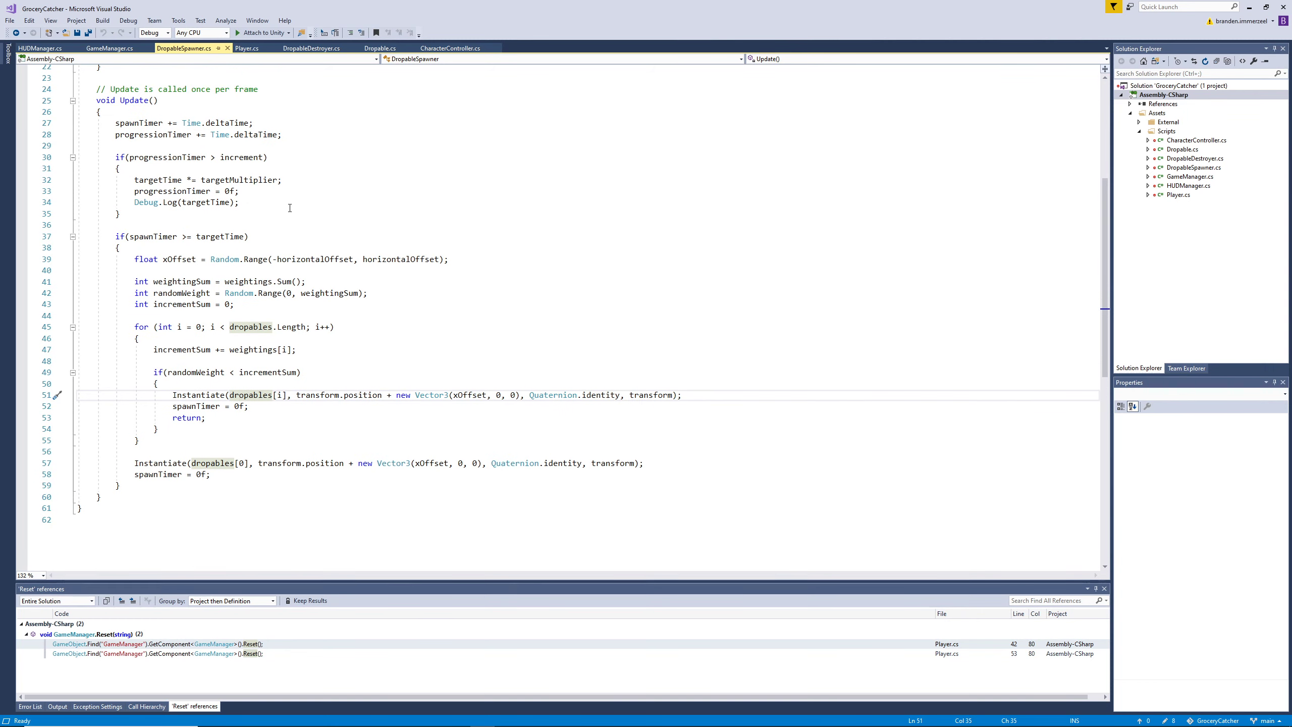
scroll(289, 207, up, 6)
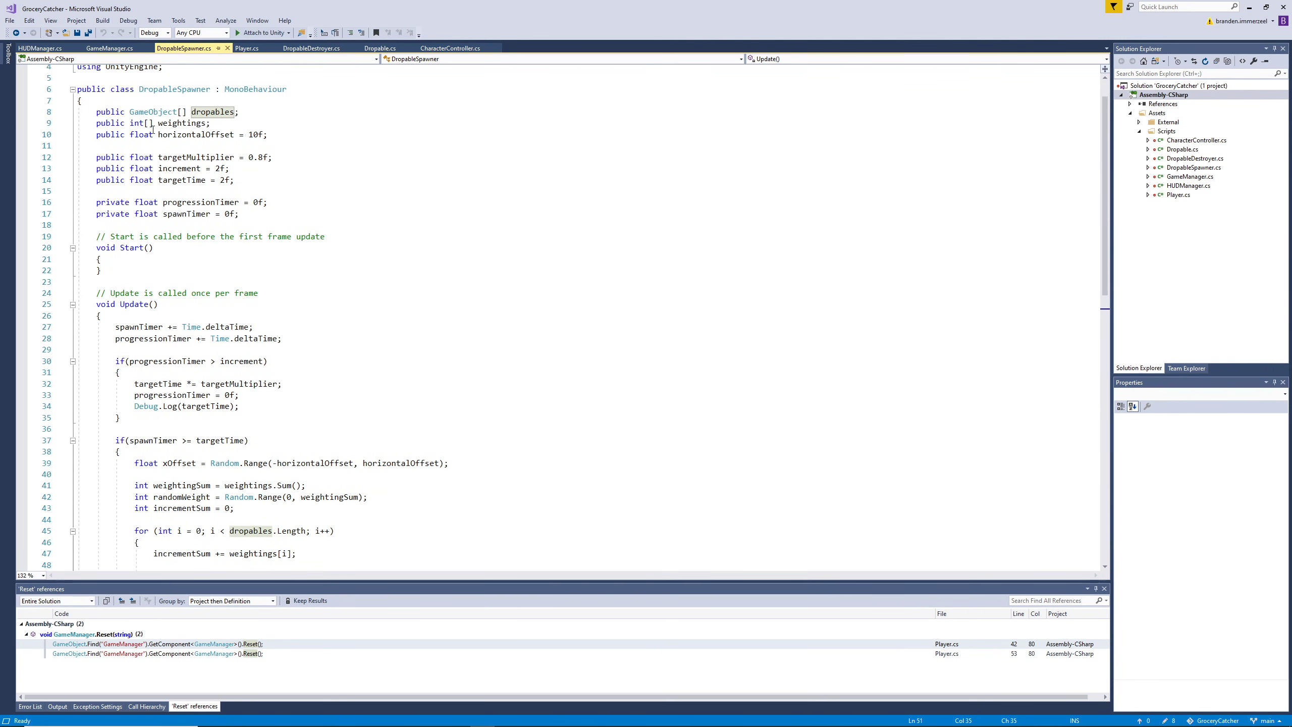
Open DropableDestroyer.cs and examine the Destroy call in its OnTriggerEnter method.
click(313, 48)
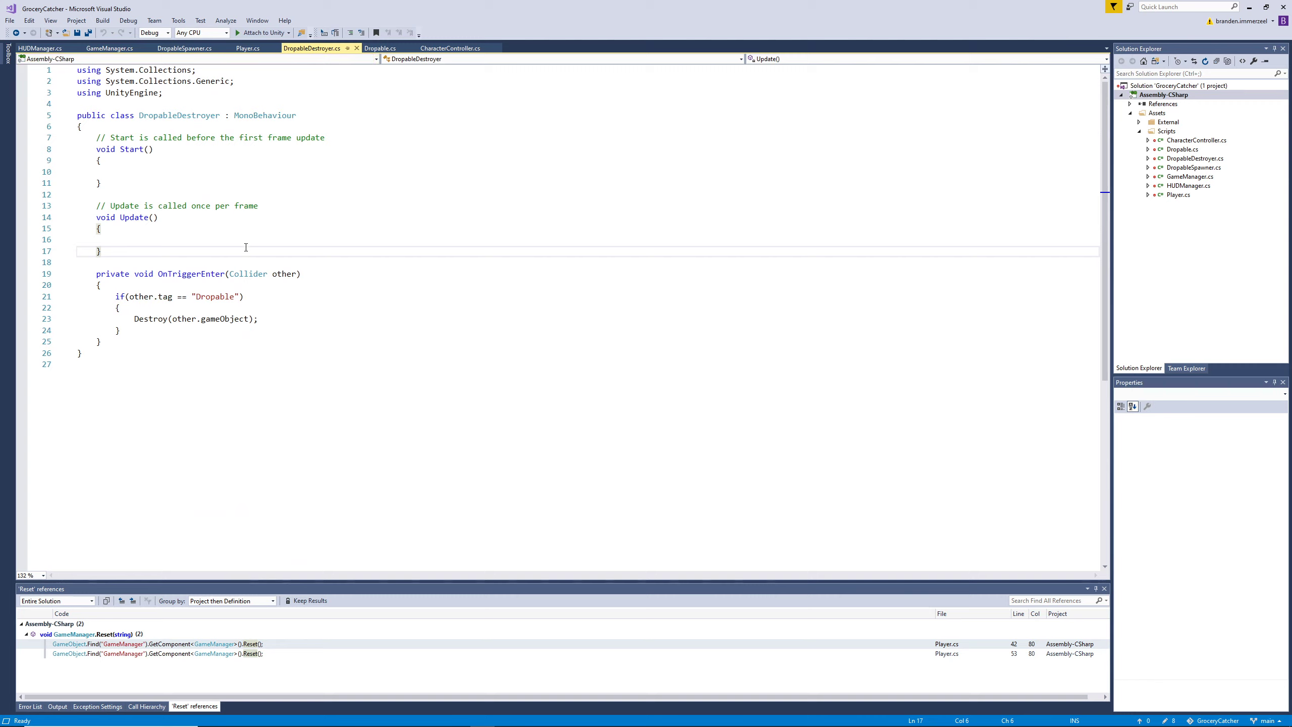
click(222, 309)
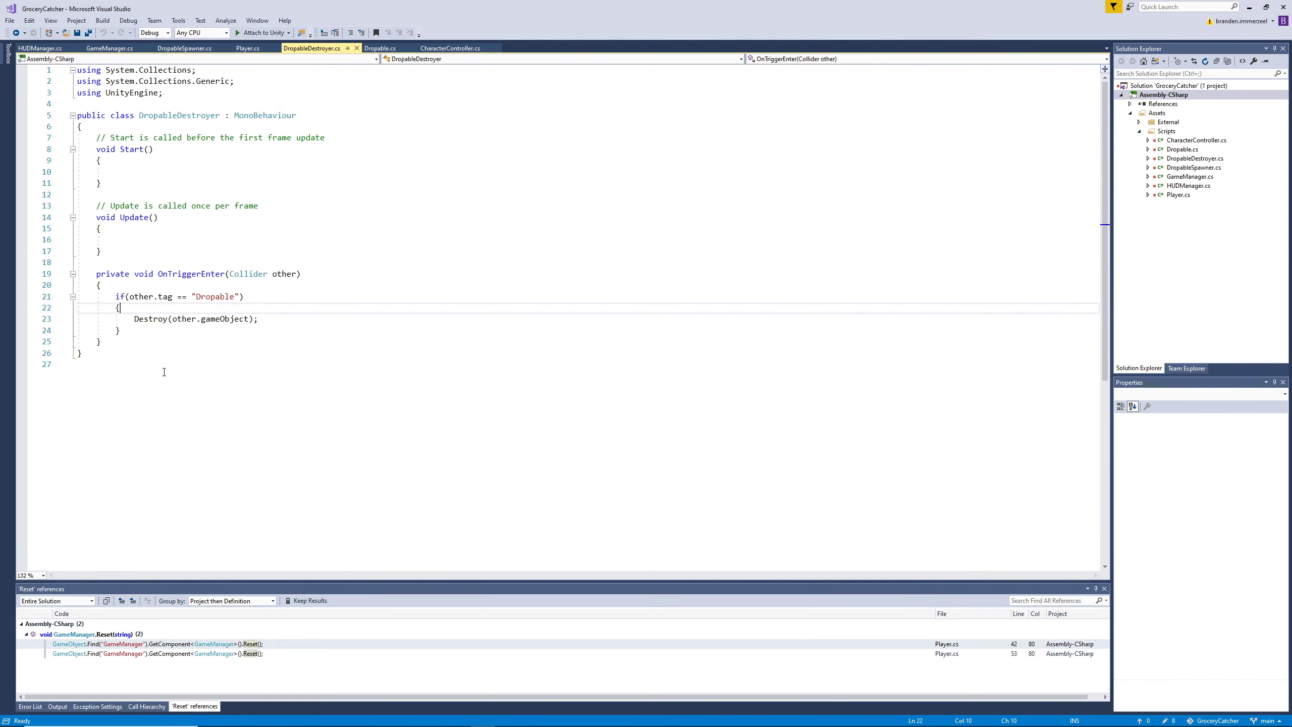
click(165, 318)
click(176, 319)
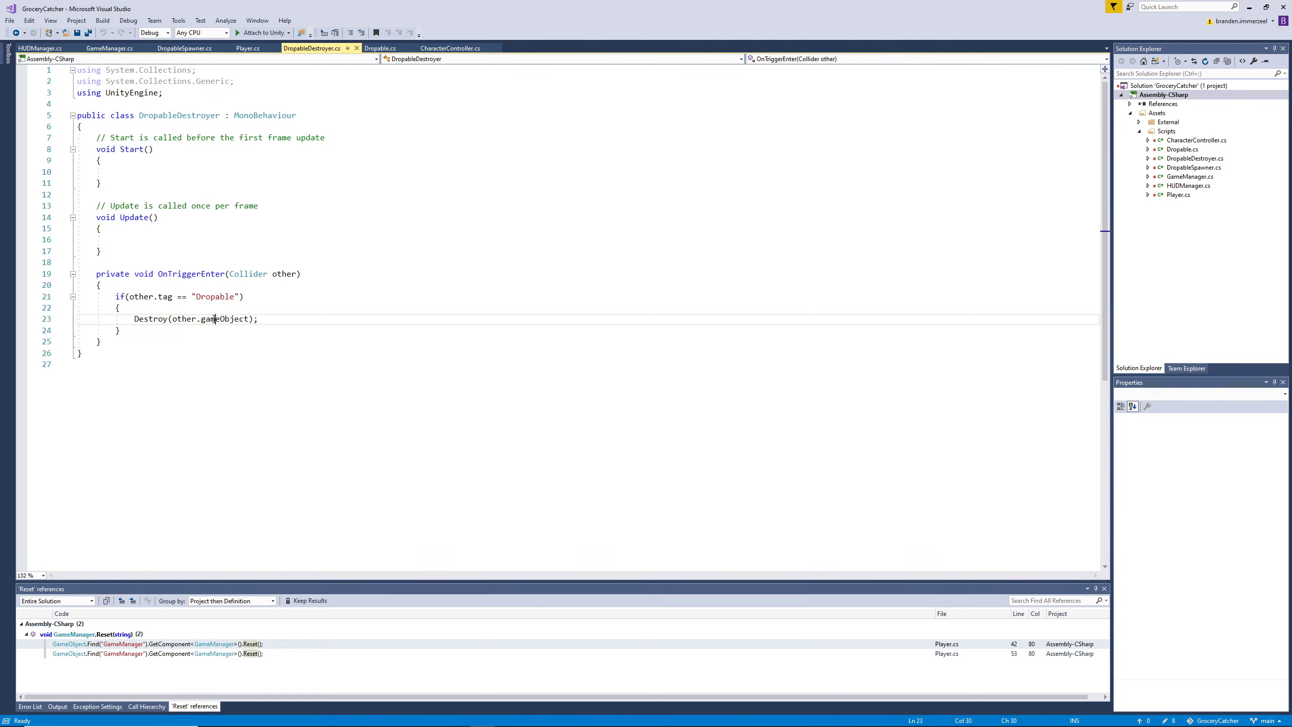
Search the entire solution for the quoted tag string "Dropable" used in the OnTriggerEnter condition.
click(214, 297)
double_click(214, 297)
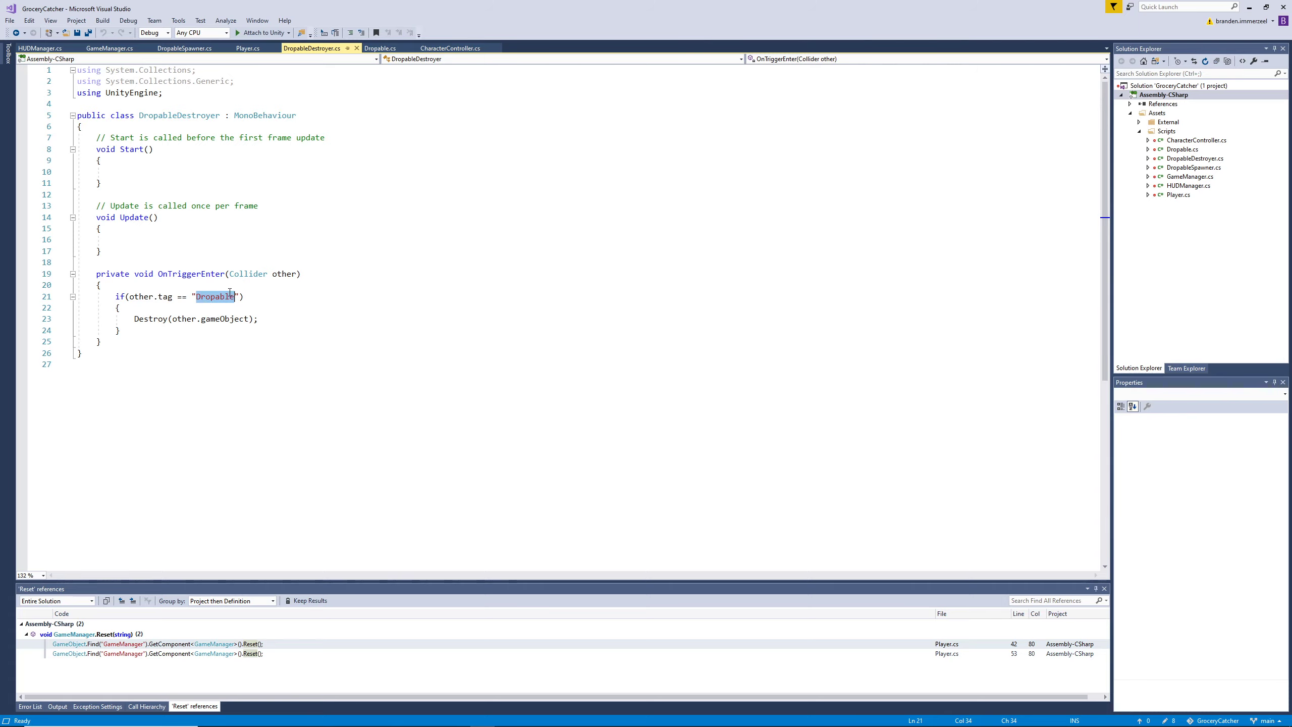
key(Right)
drag(239, 297, 191, 299)
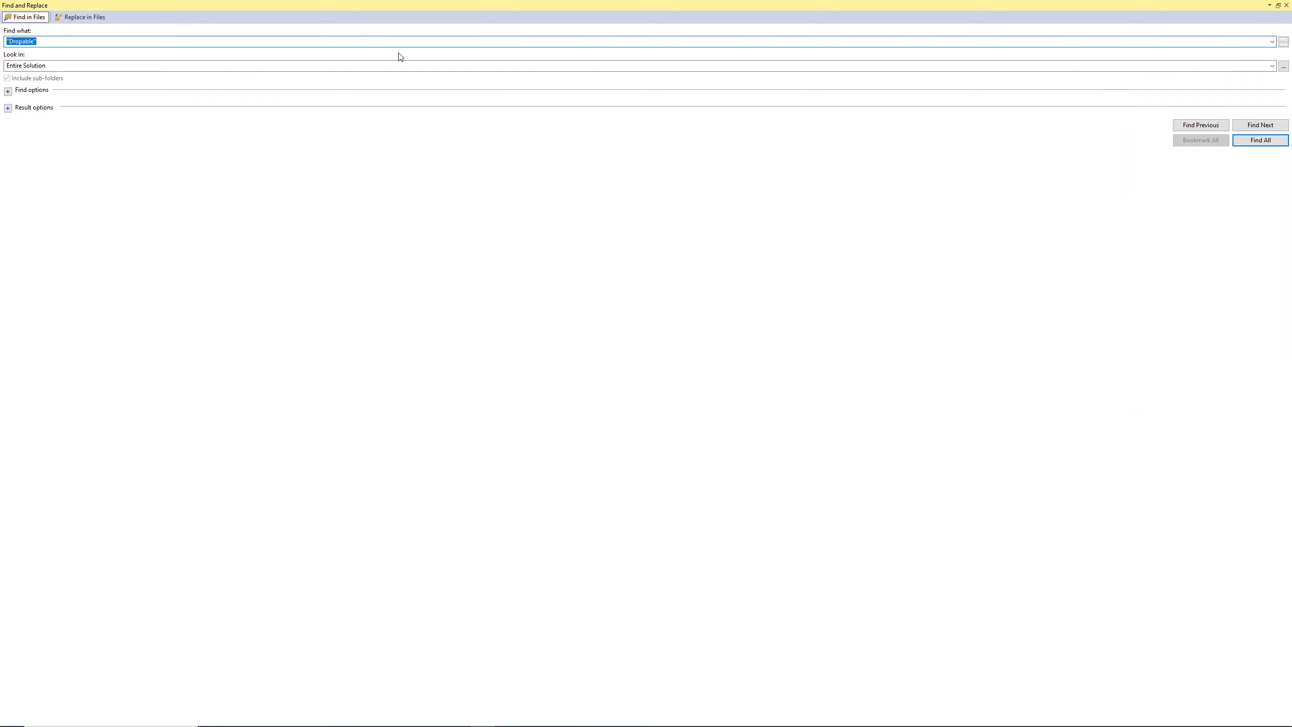
double_click(1147, 9)
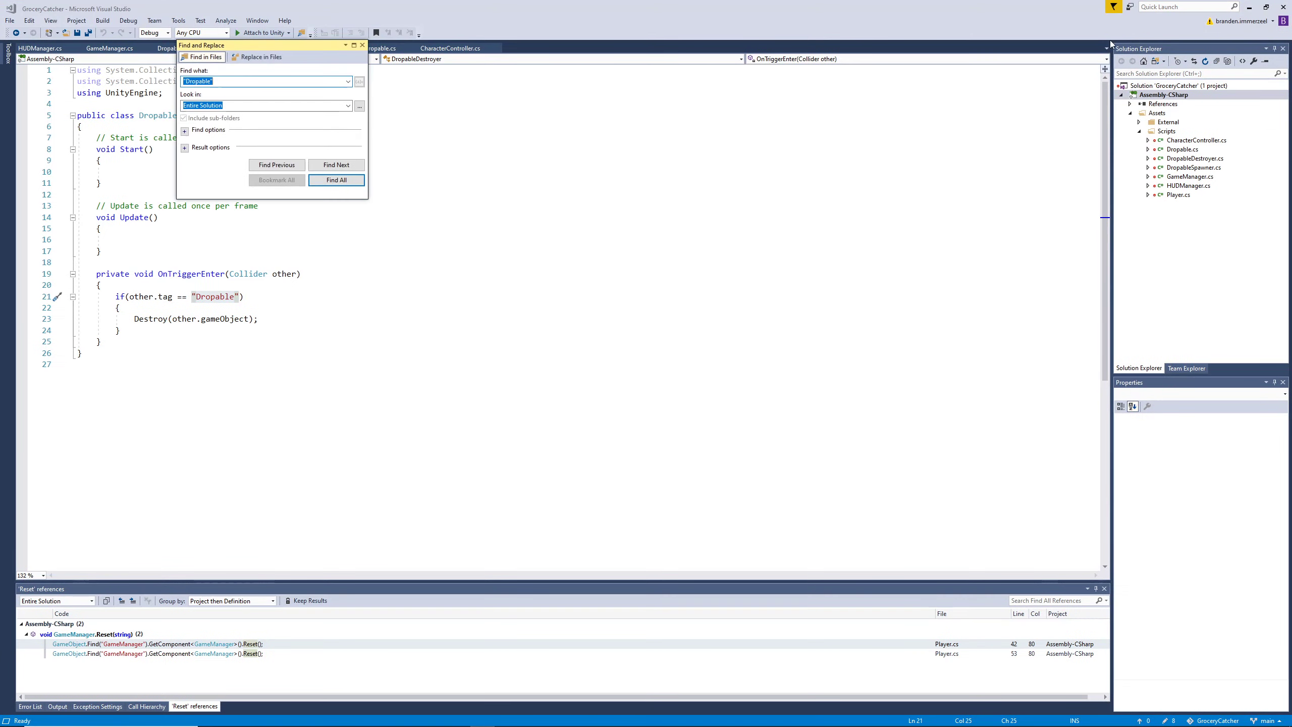
drag(255, 45, 522, 165)
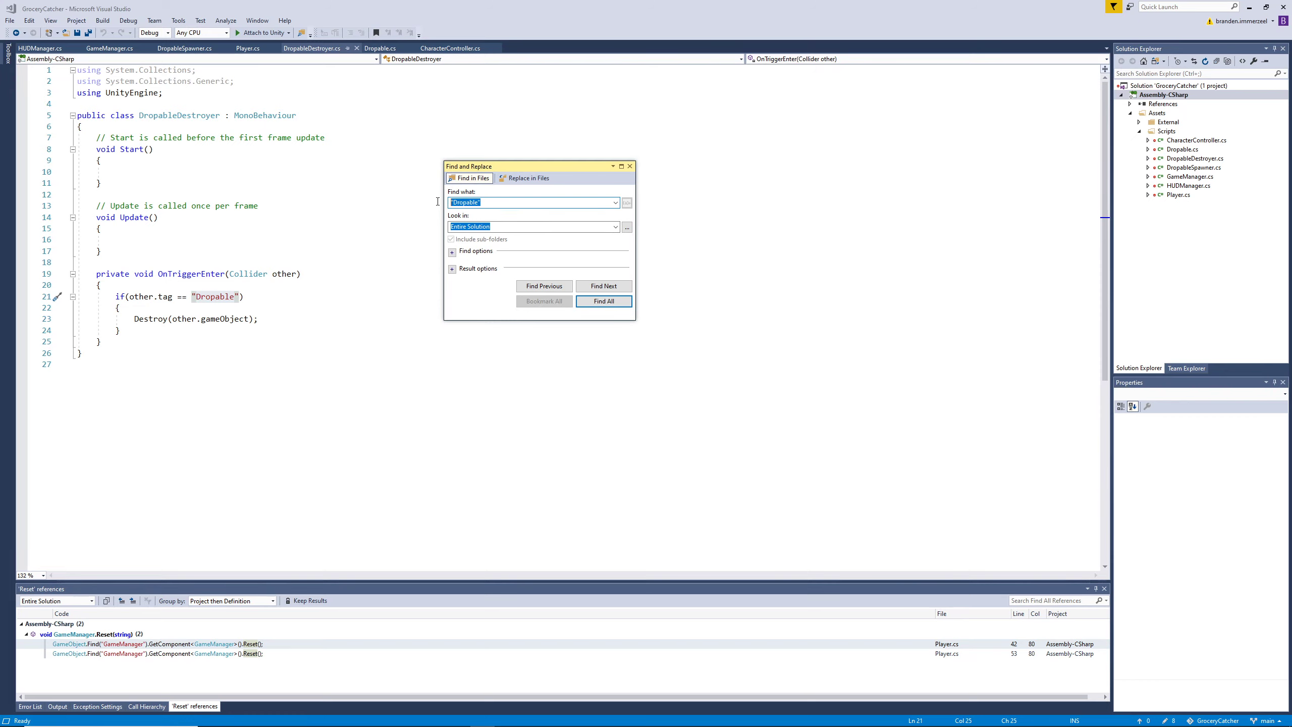
click(604, 302)
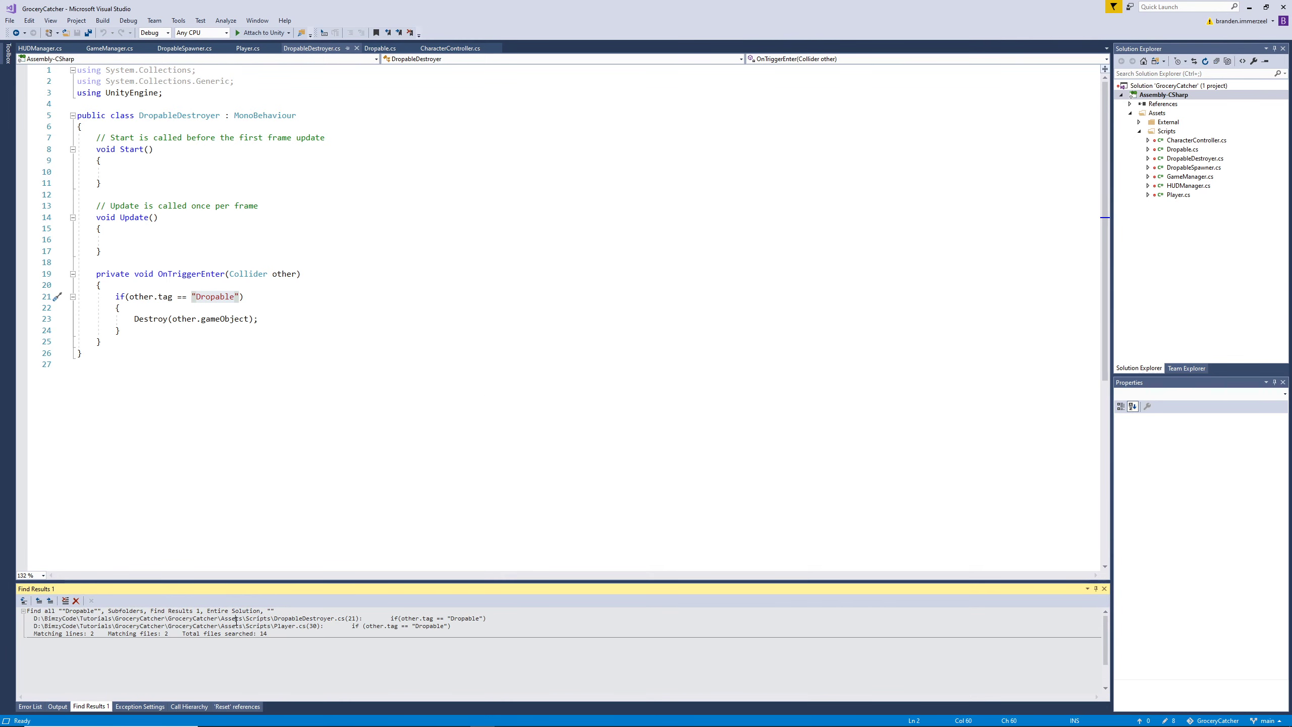
Open the search matches in DropableDestroyer.cs and Player.cs one after the other.
double_click(235, 621)
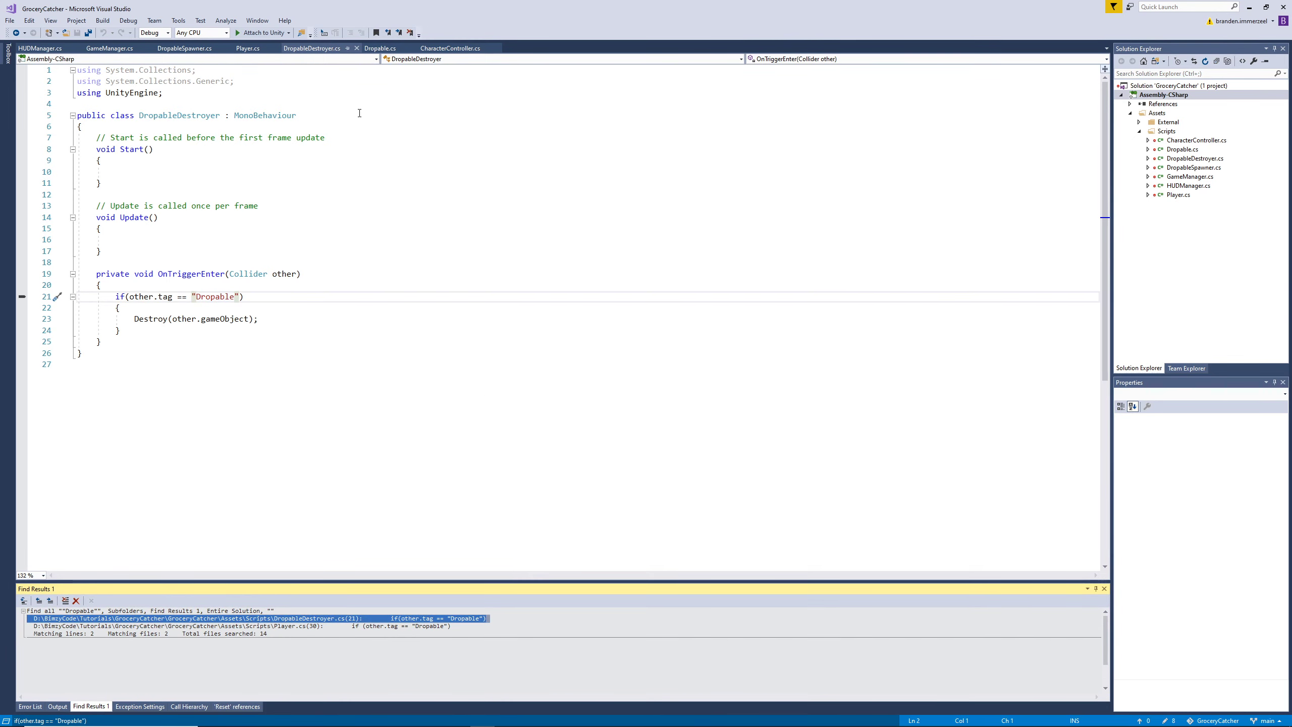
double_click(298, 626)
click(279, 194)
click(250, 228)
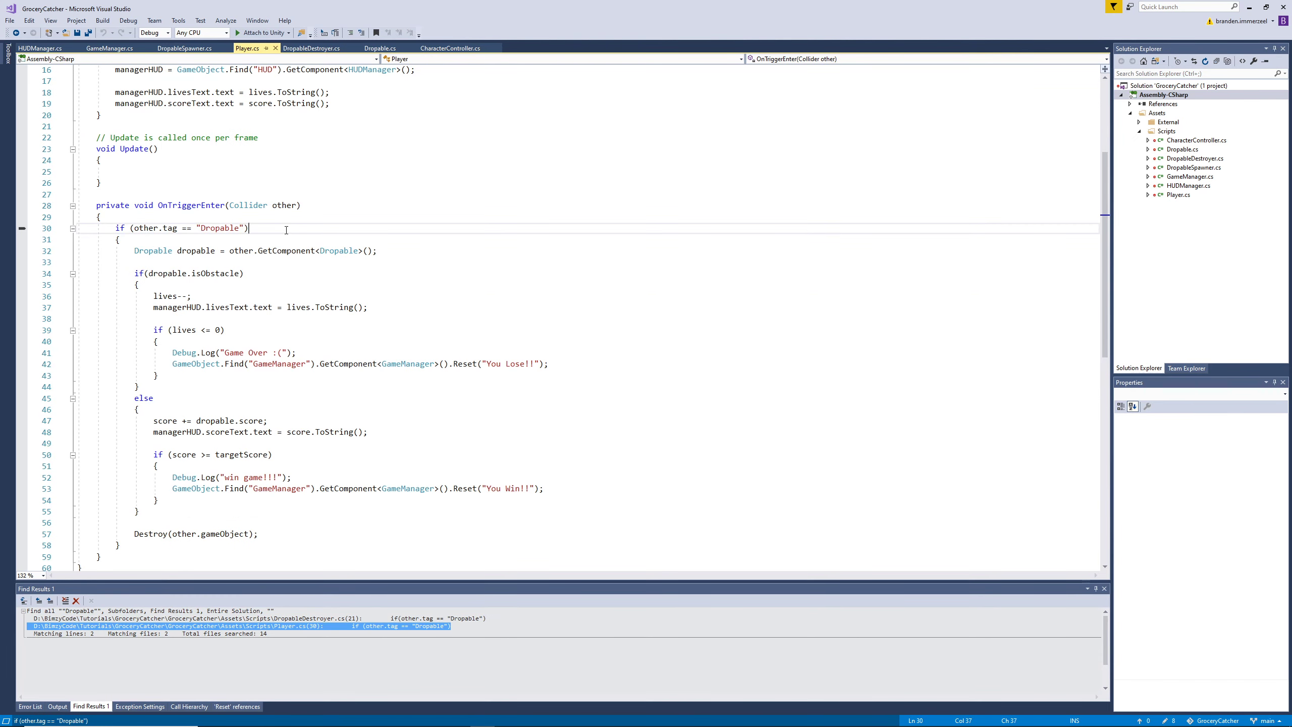
Examine how OnTriggerEnter in Player.cs handles obstacles, lives and game over, and where it destroys the caught object.
click(218, 259)
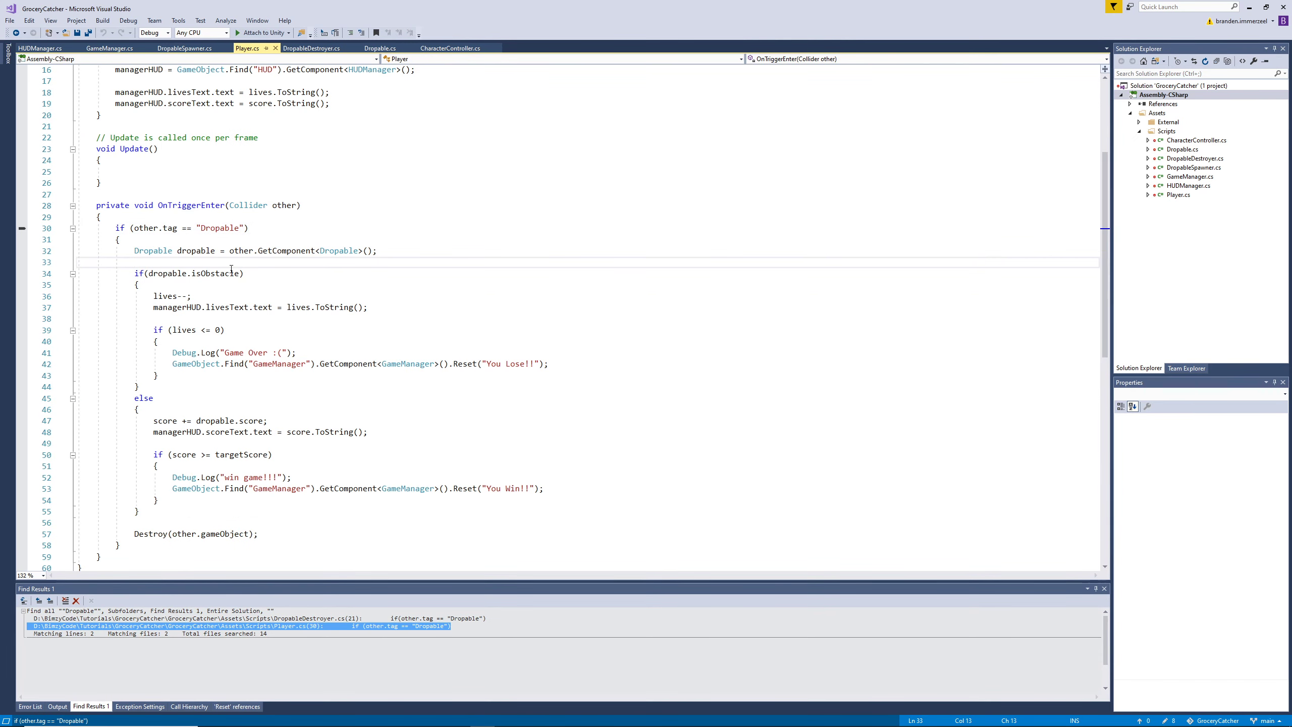
click(196, 363)
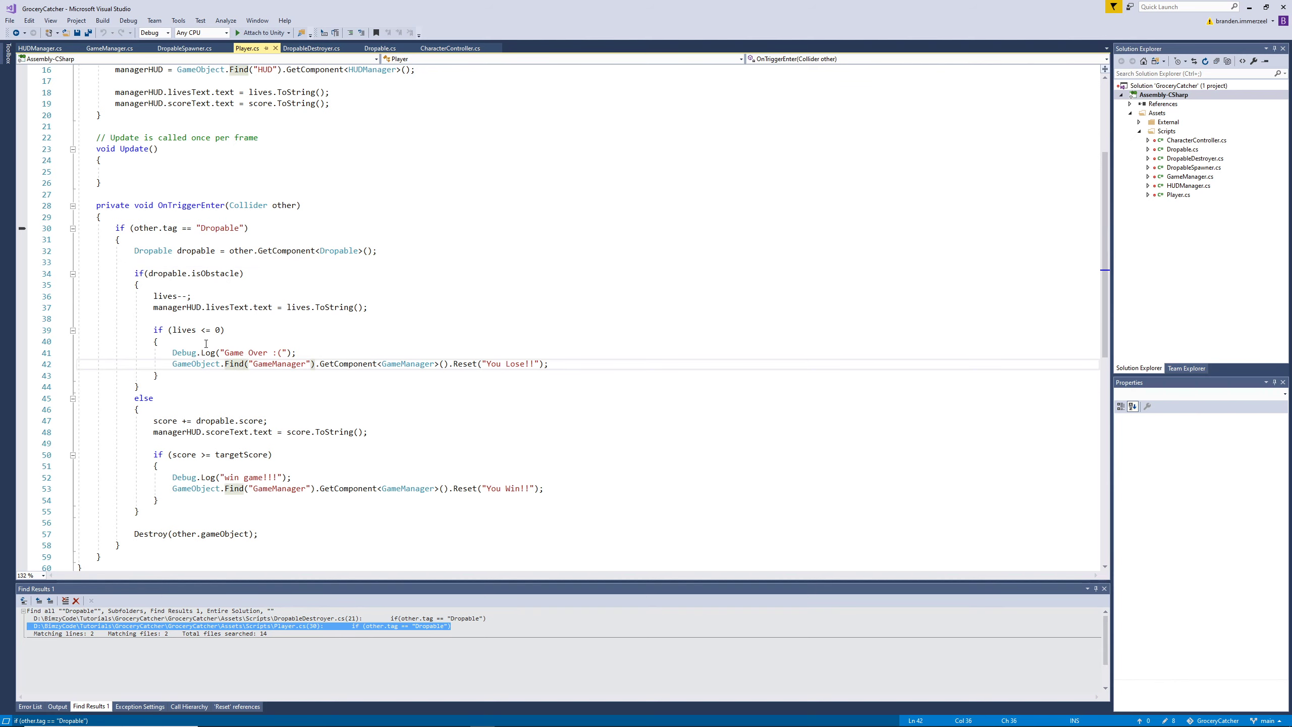
click(172, 273)
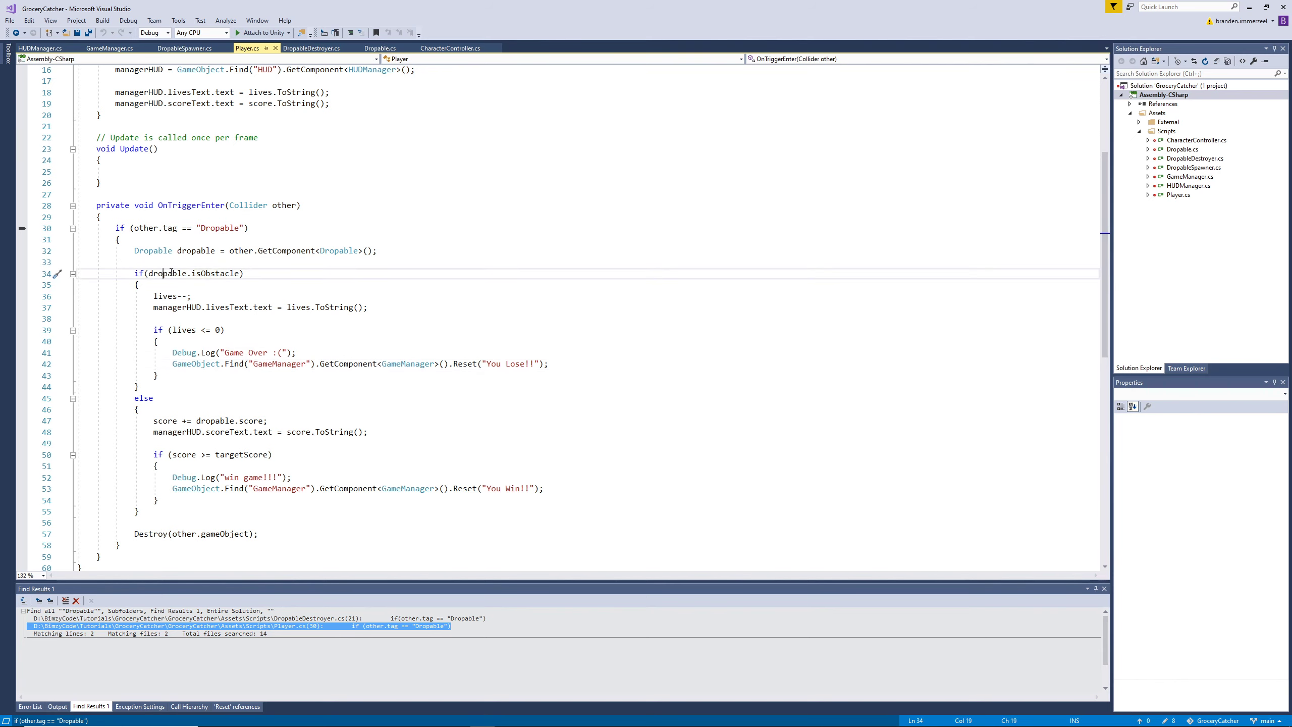
click(183, 295)
click(230, 307)
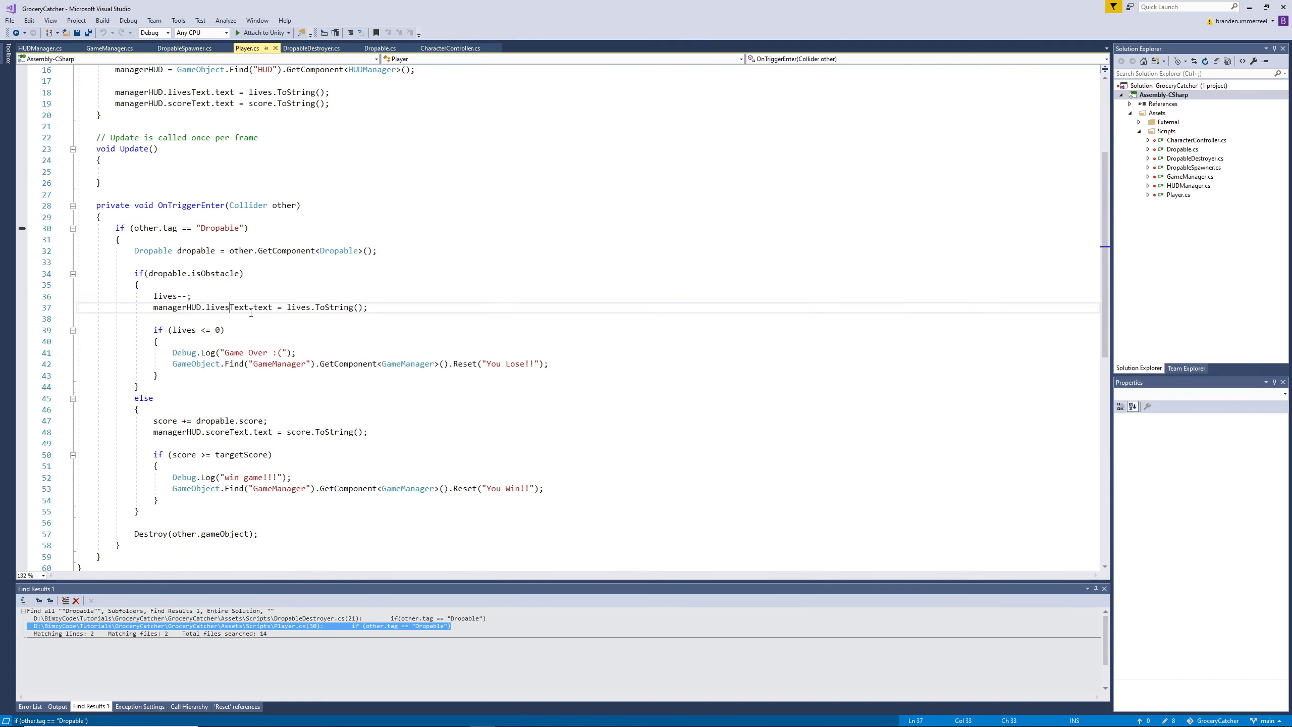
click(206, 352)
click(235, 365)
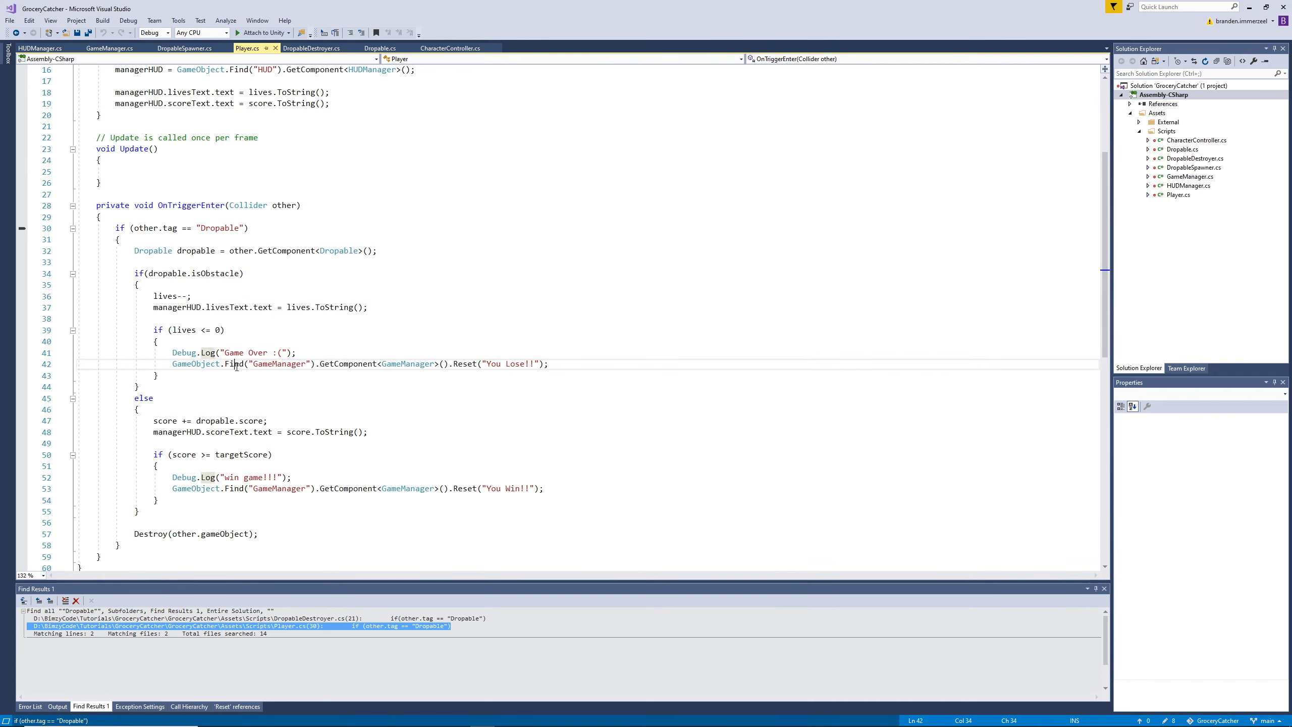
click(225, 374)
click(191, 352)
click(193, 307)
click(167, 274)
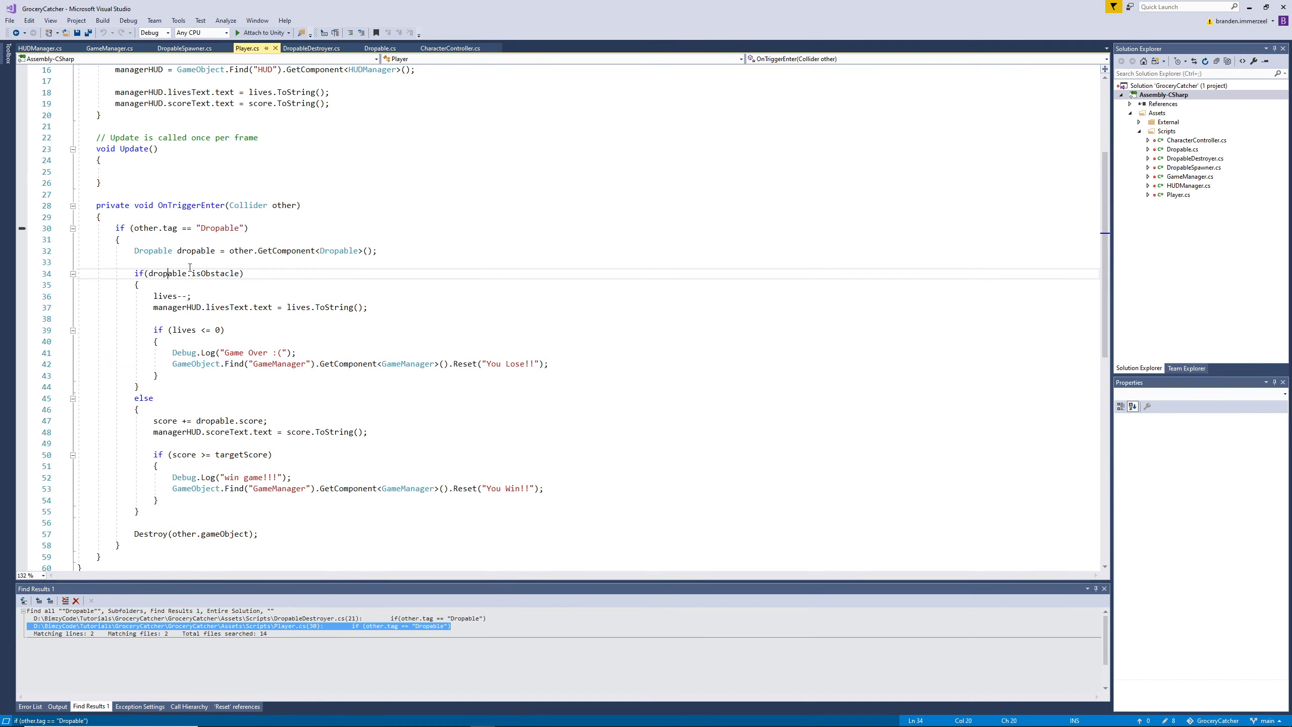
click(188, 524)
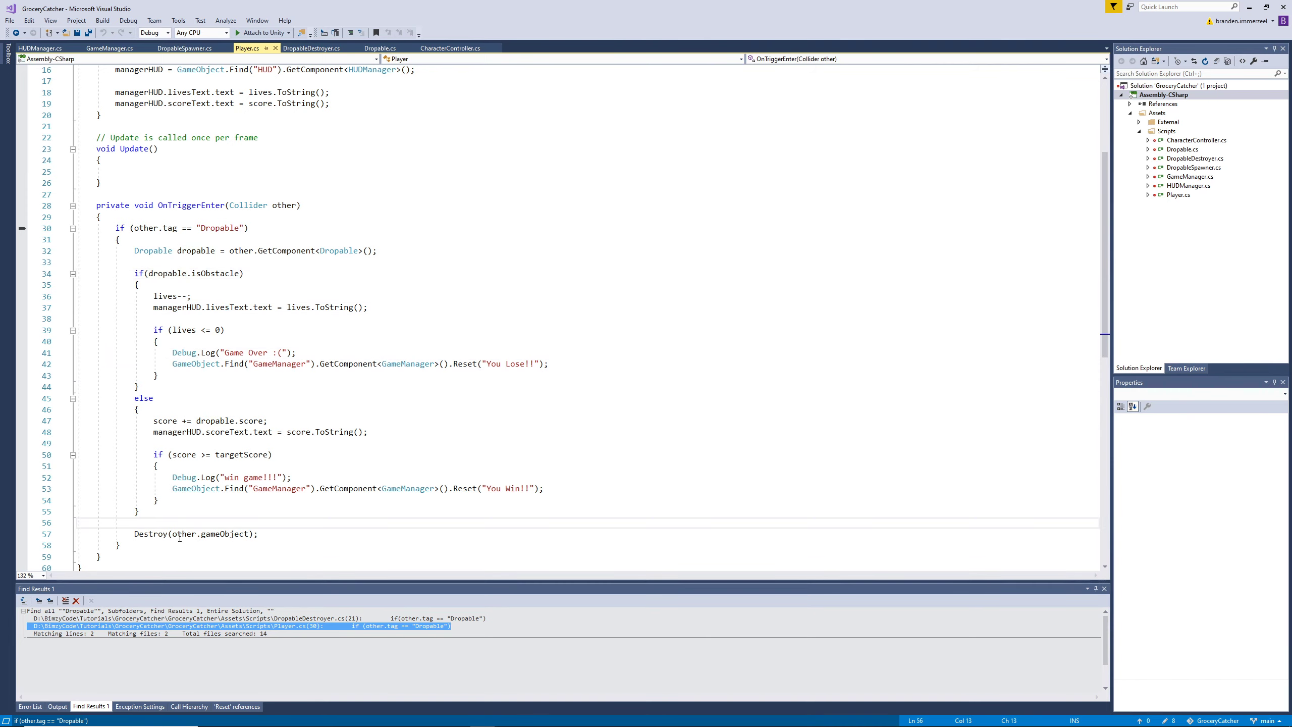
click(242, 533)
Return to the DropableDestroyer.cs match, insert an empty line above the Destroy call and save the script.
double_click(254, 618)
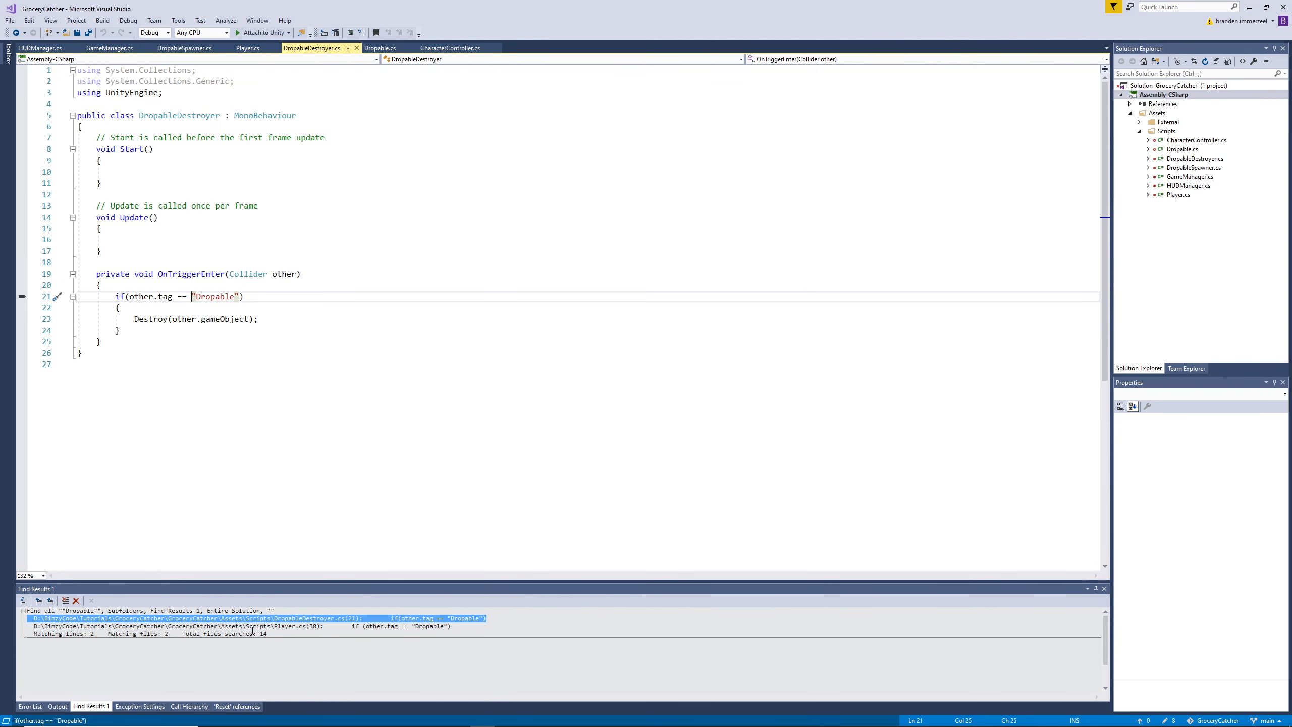
click(273, 318)
key(Up)
key(Return)
key(Return)
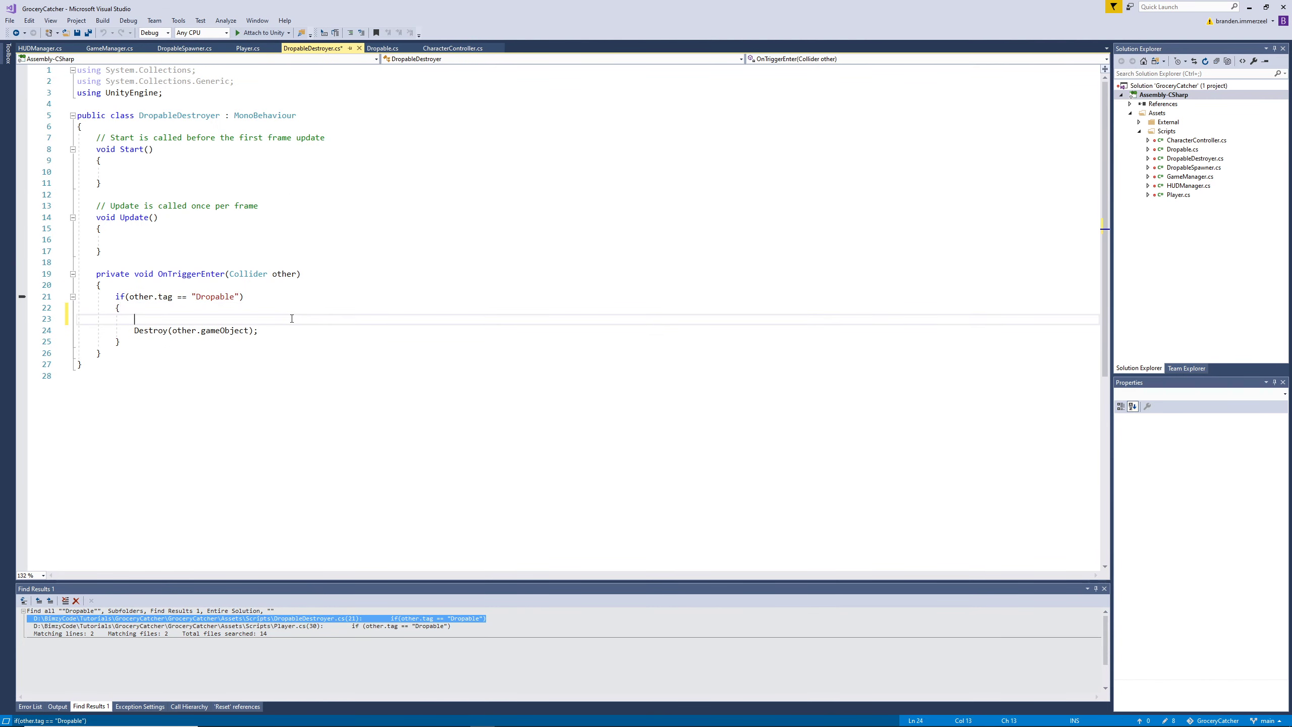
key(Up)
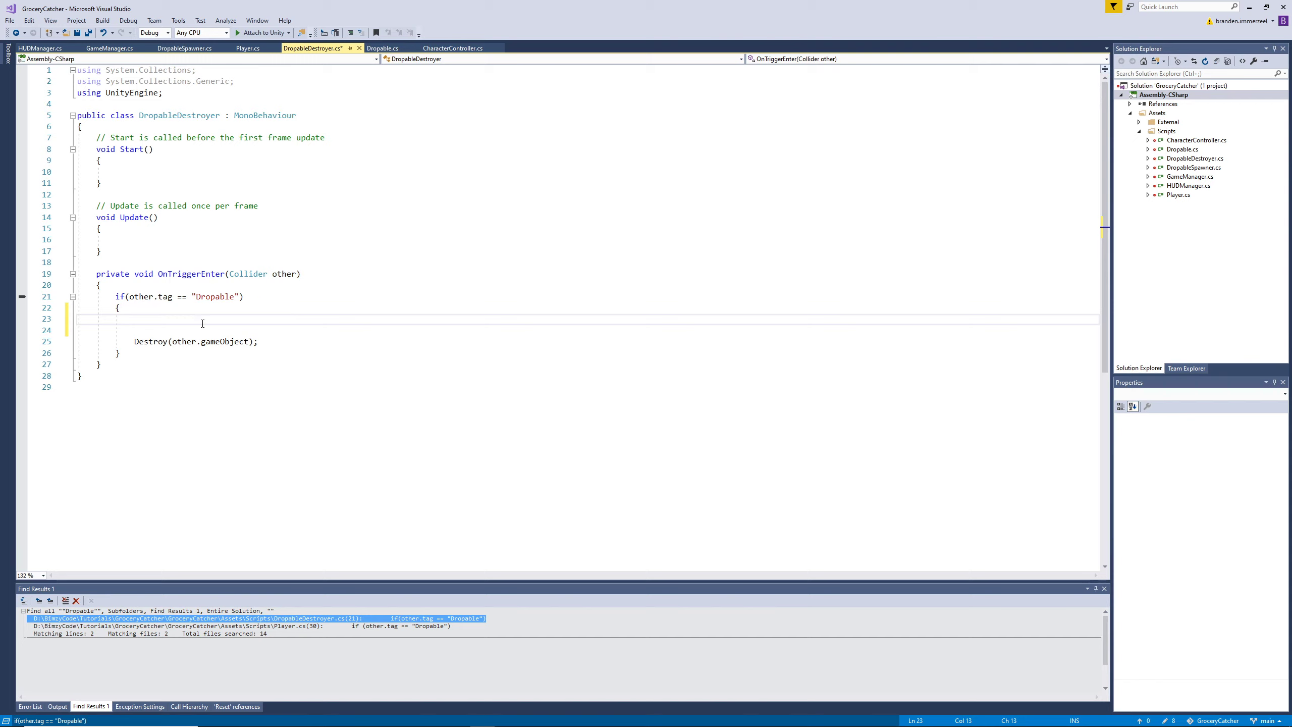
key(Delete)
key(Delete)
key(Return)
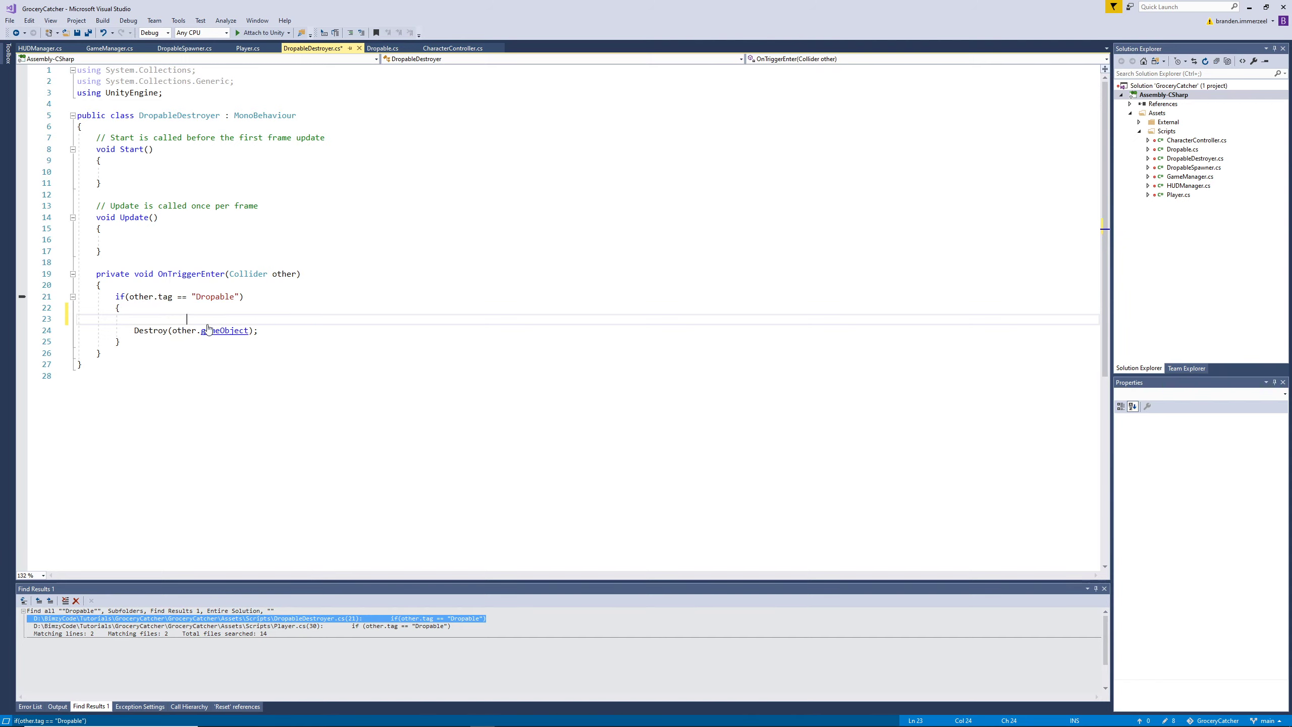
click(198, 315)
key(ctrl+s)
Open Dropable.cs and add new lines after the Update method.
click(382, 48)
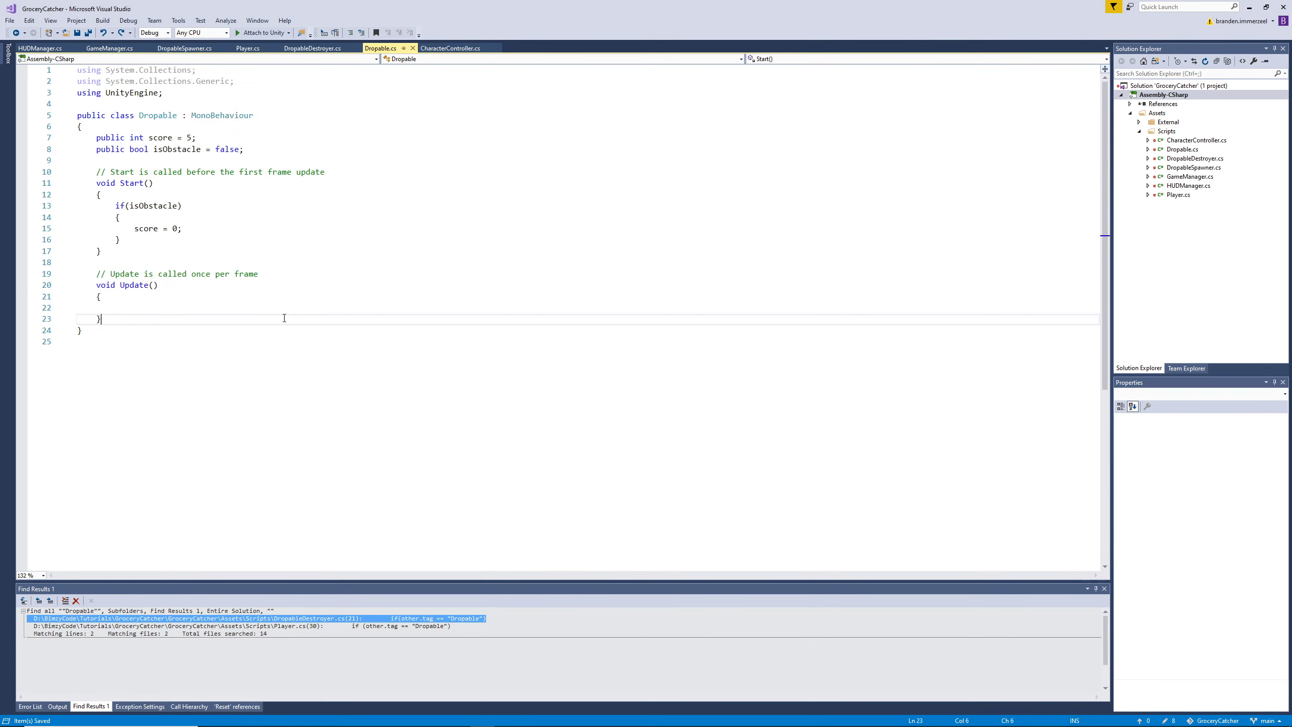
key(Return)
key(Return)
text(Create)
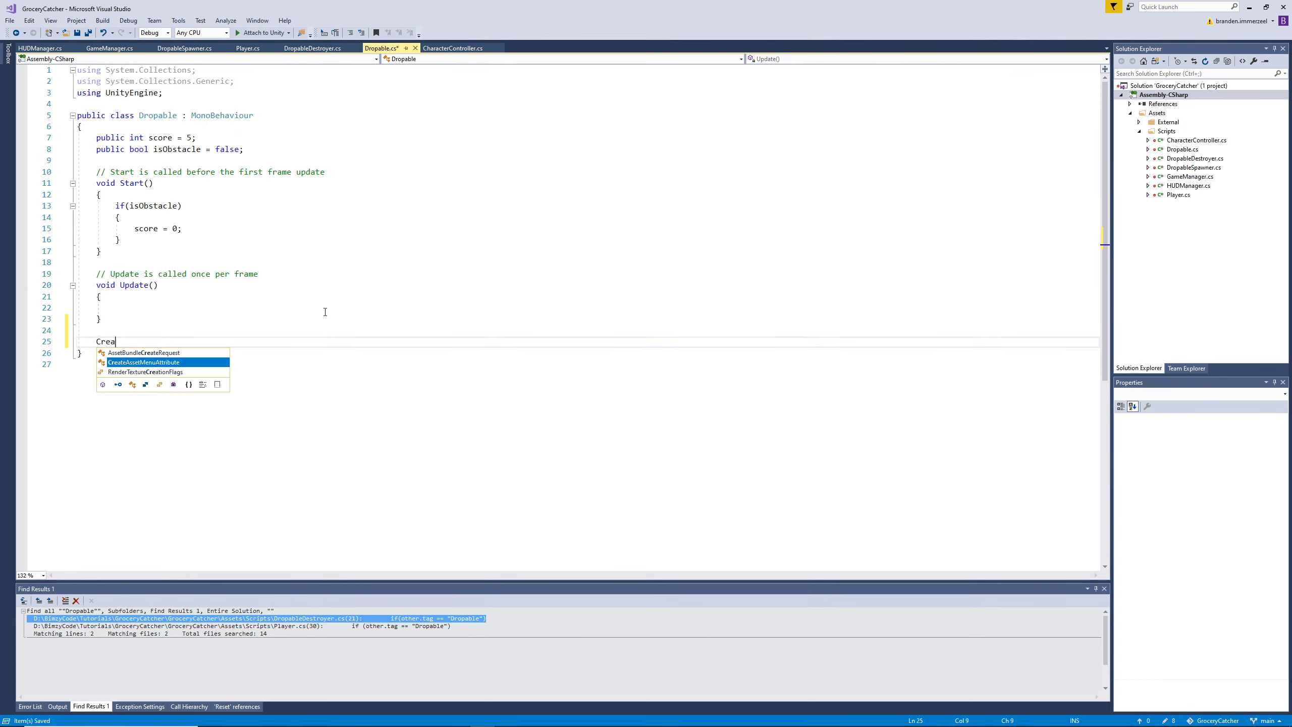
key(BackSpace)
key(BackSpace)
key(BackSpace)
key(BackSpace)
key(BackSpace)
key(BackSpace)
text(p)
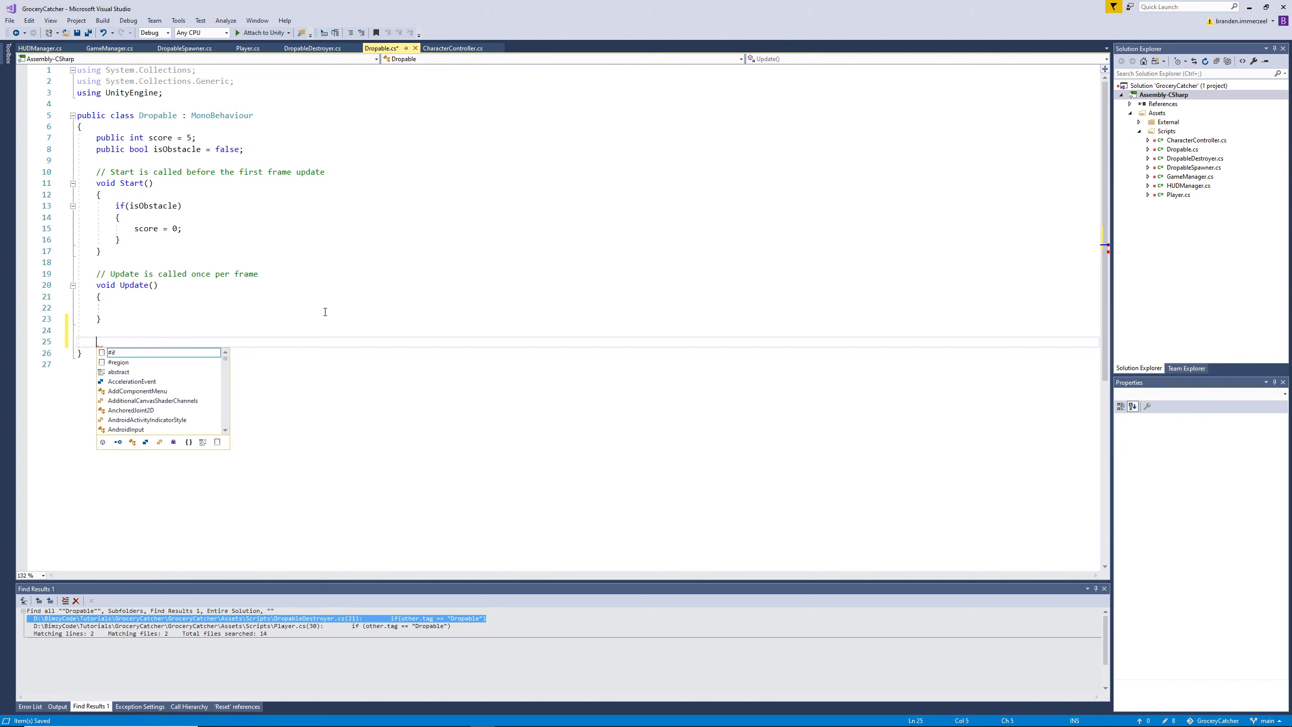
text(rivate void)
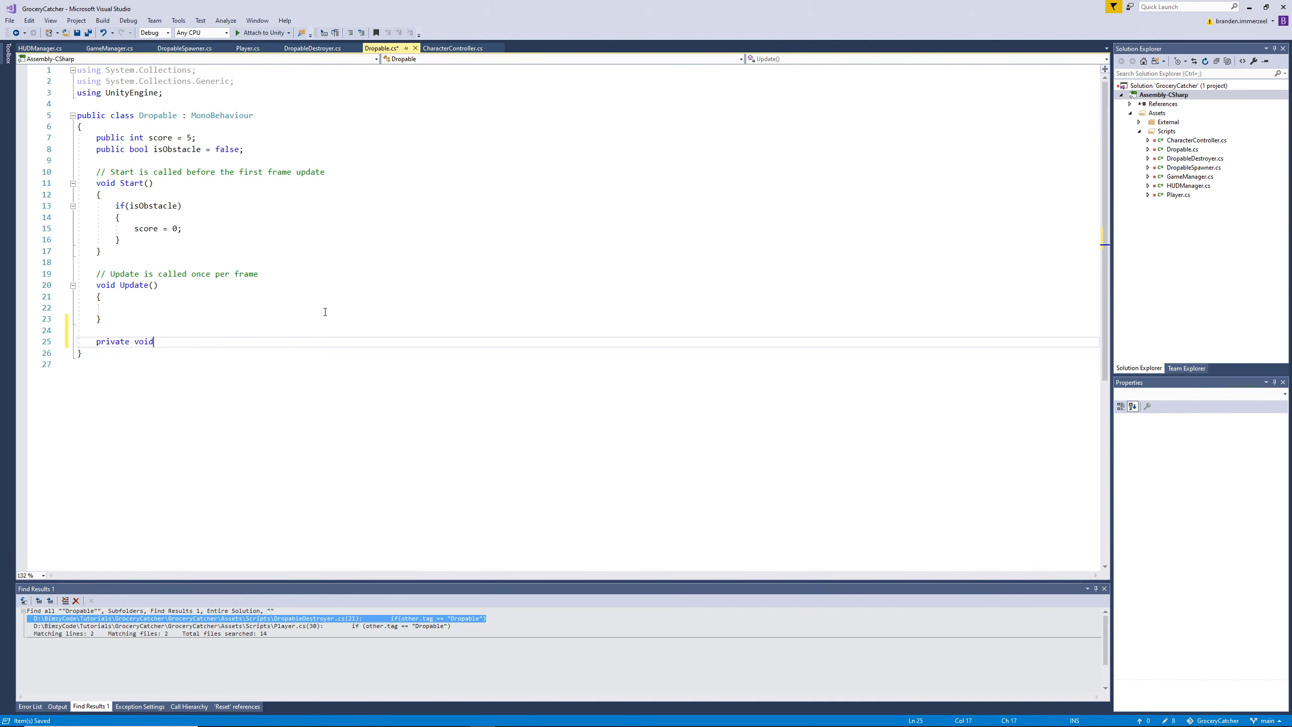
key(BackSpace)
key(BackSpace)
key(BackSpace)
key(BackSpace)
key(BackSpace)
key(BackSpace)
key(BackSpace)
key(BackSpace)
key(BackSpace)
key(BackSpace)
key(BackSpace)
key(BackSpace)
Add an empty public void CreateExplosion() method below Update in the Dropable class and save the script.
text(pu)
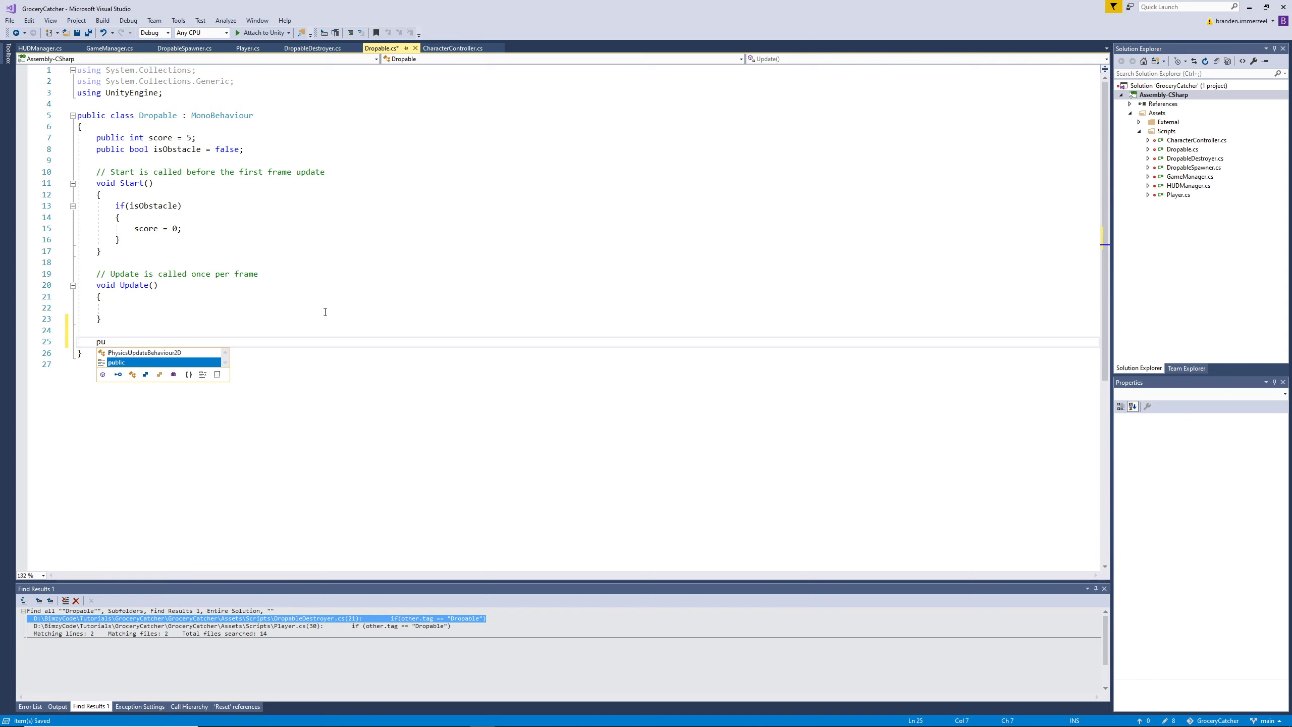
text(blic void Crea)
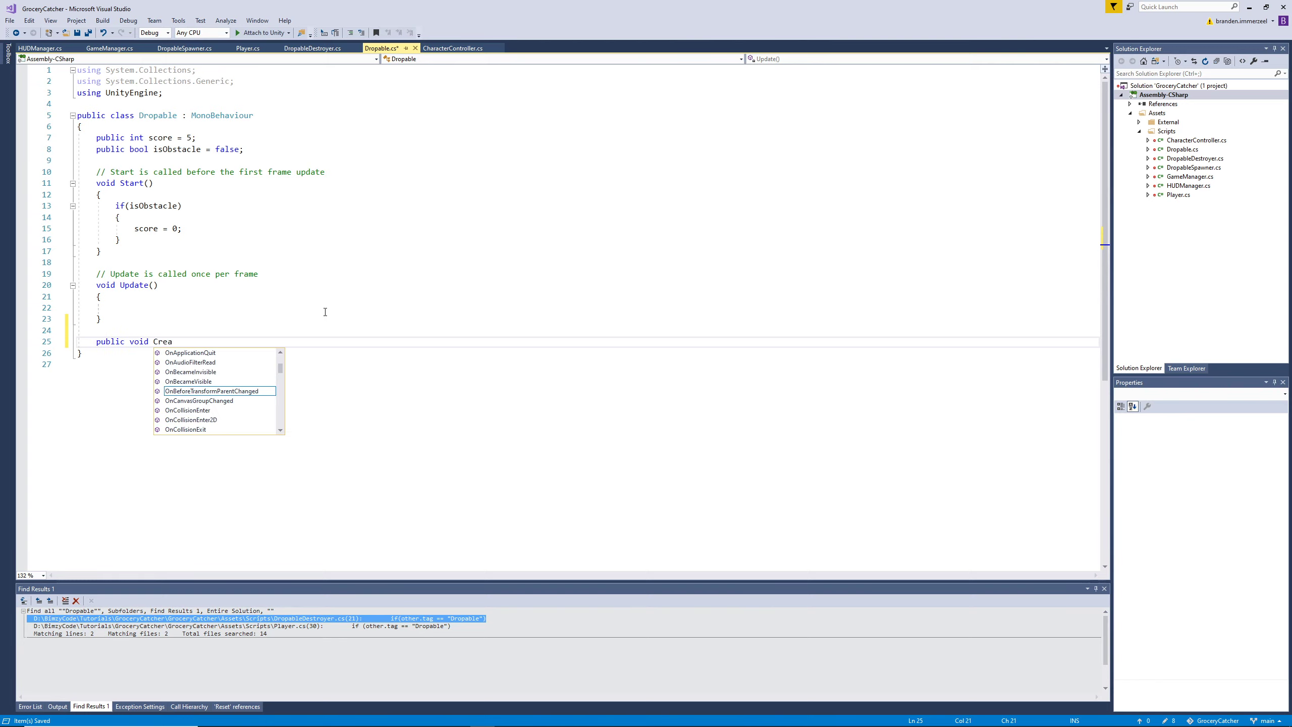
text(teExplosion())
key(Return)
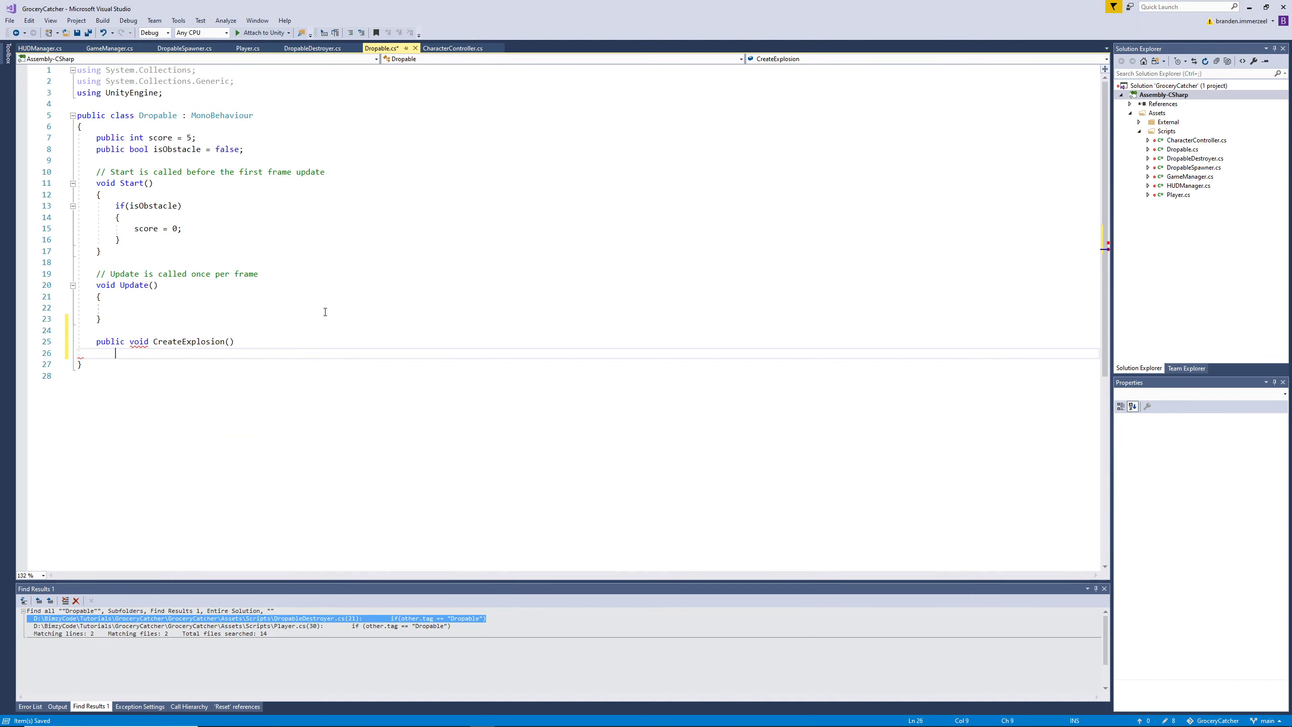
text({)
key(Return)
key(ctrl+s)
Declare a public GameObject field named explosion below isObstacle in the Dropable class and save the script.
click(248, 153)
key(Return)
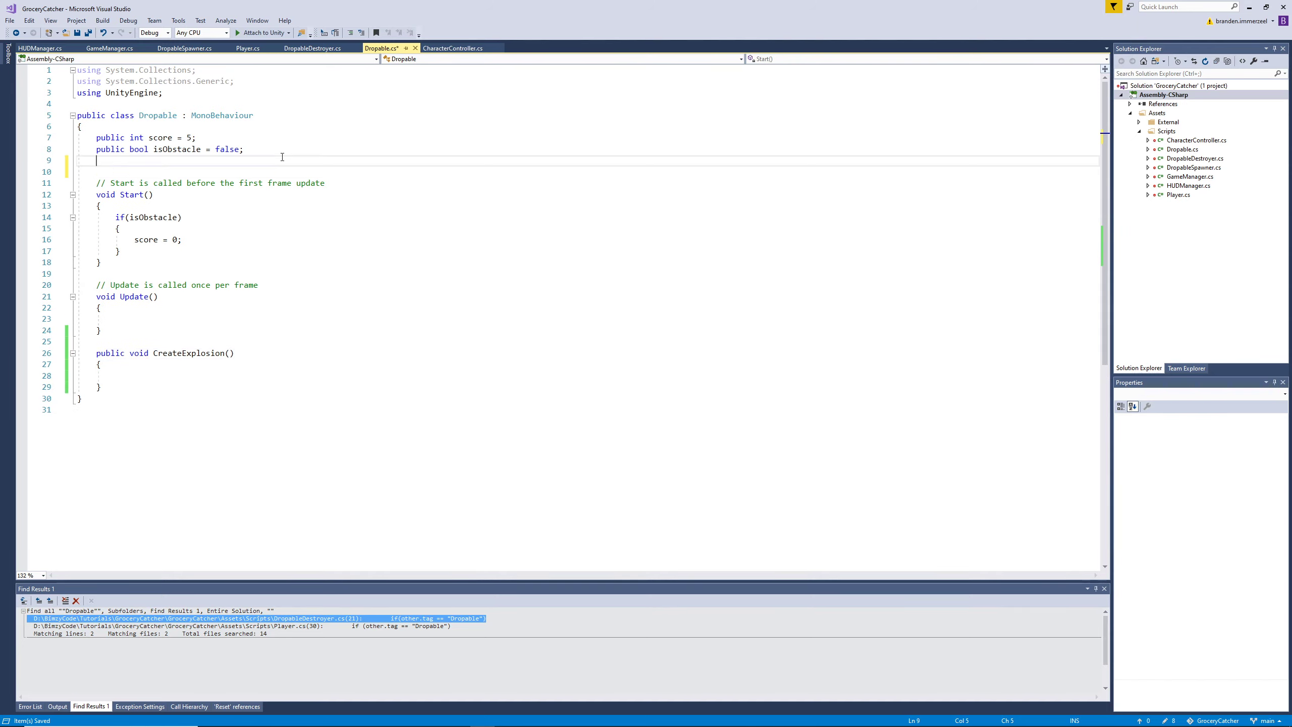
text(public Game)
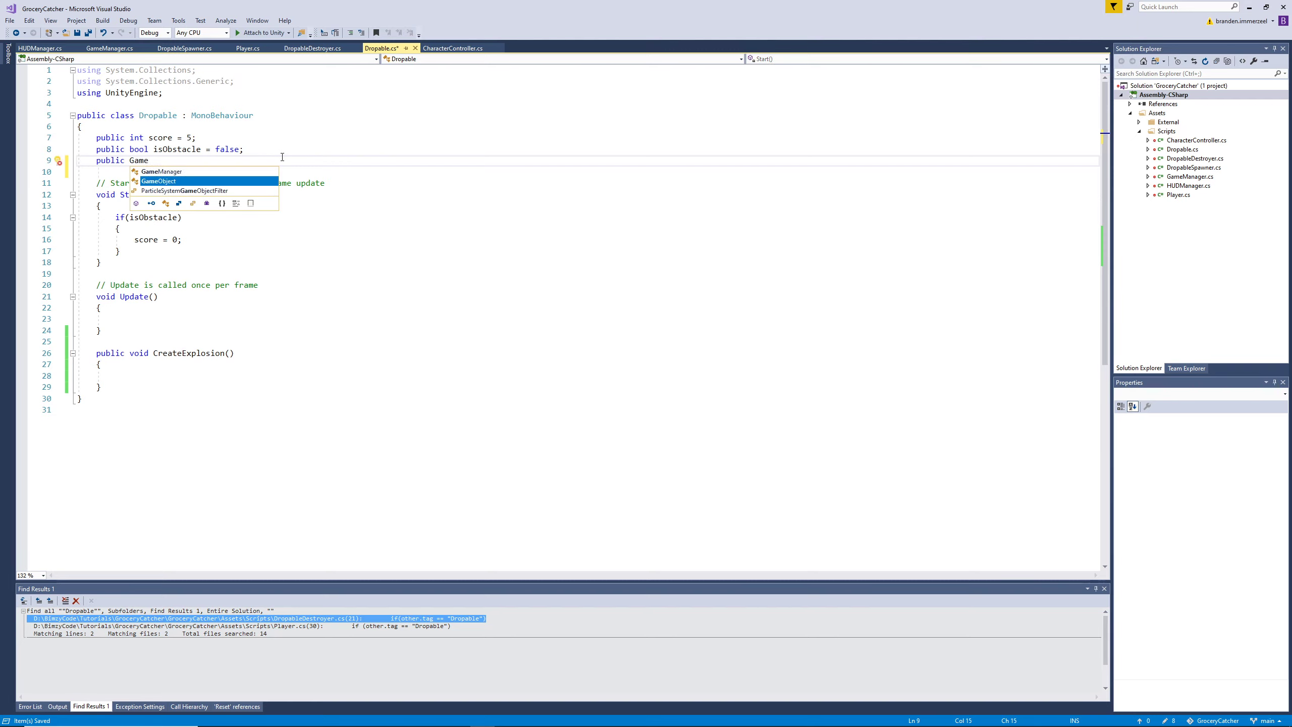
text(Object explosio)
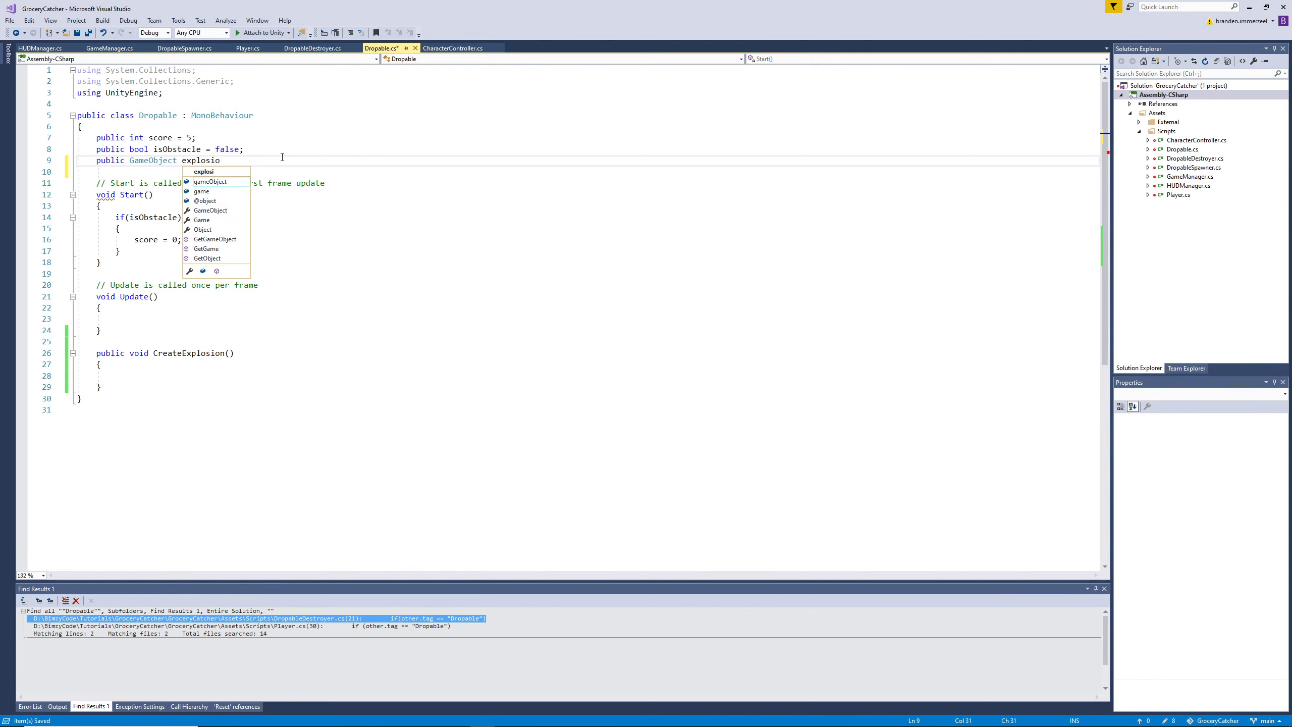
text(n;)
key(ctrl+s)
click(245, 219)
click(197, 183)
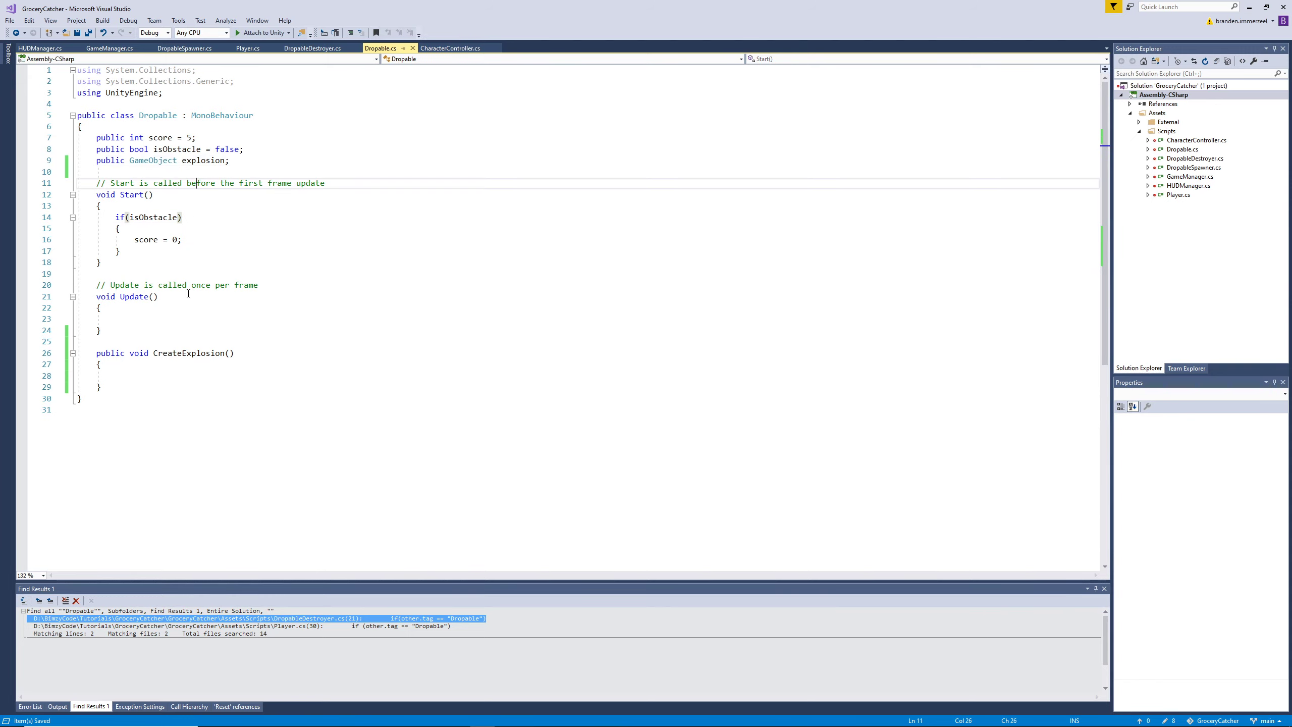
Inside the CreateExplosion method, start an Instantiate call with explosion as its first argument.
click(184, 375)
text(I)
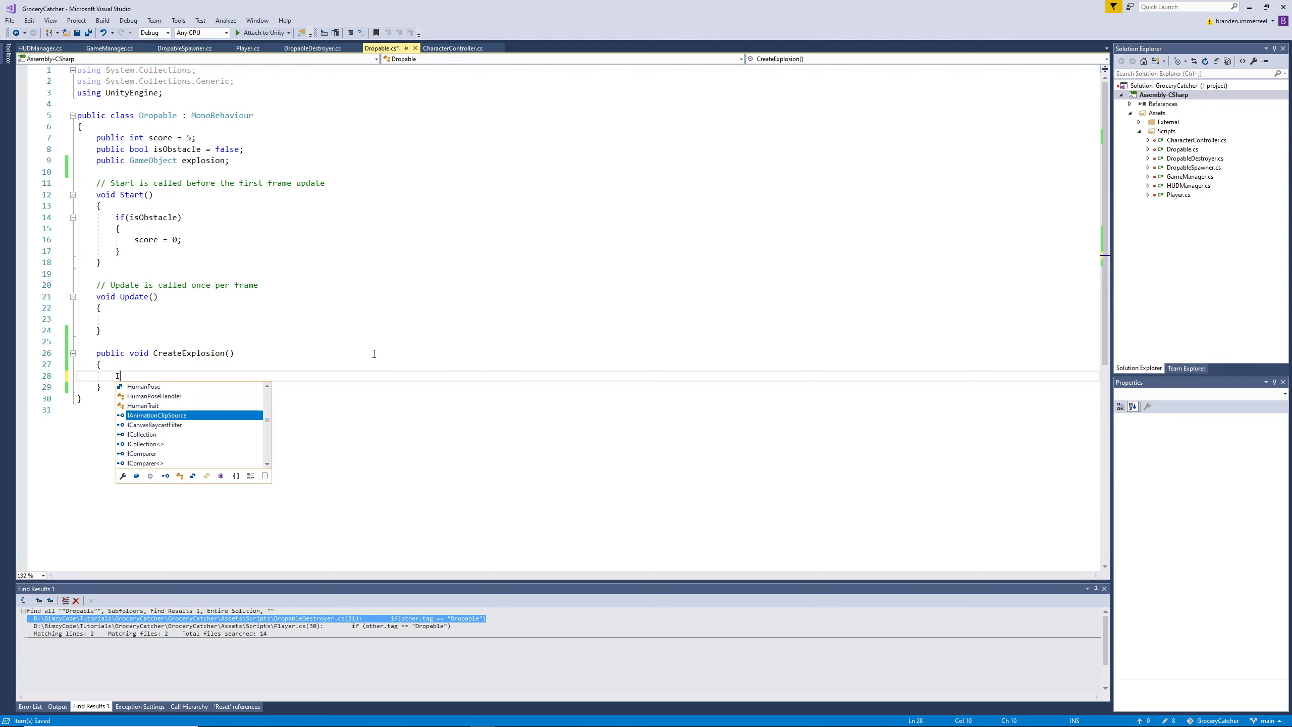
text(nstantiate();)
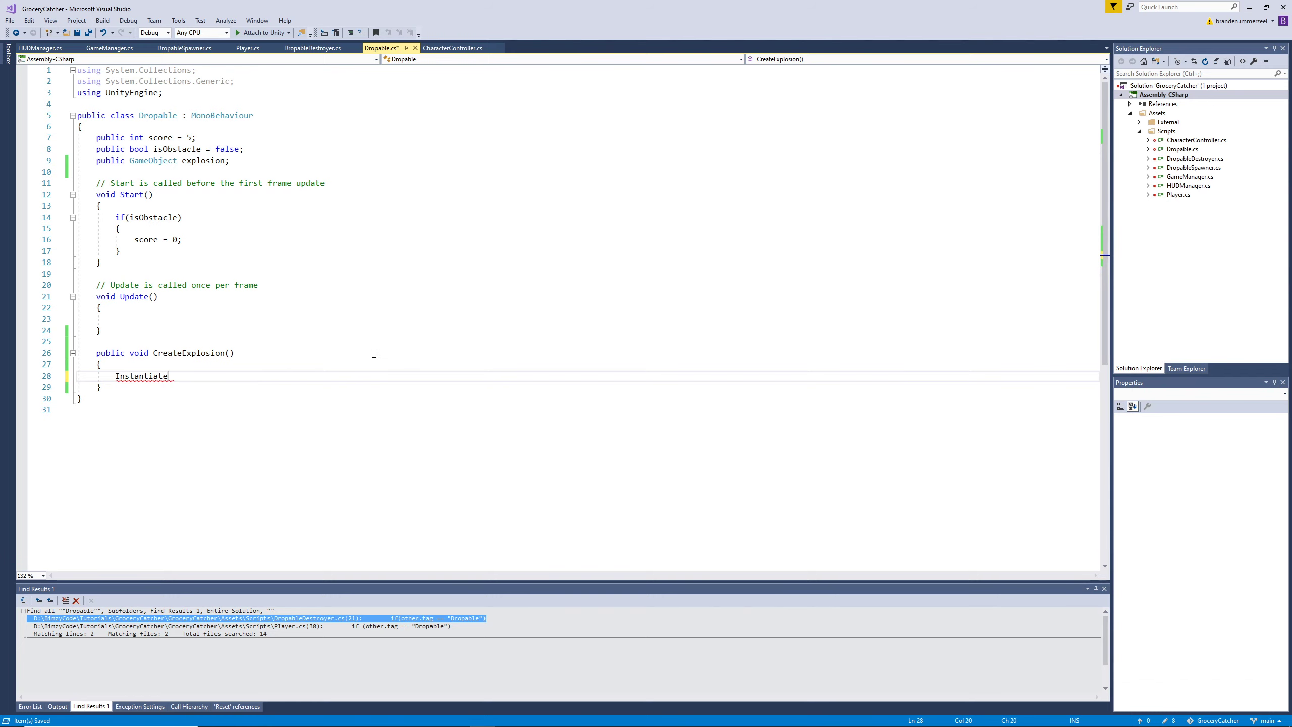
key(Left)
key(Left)
text(Explo)
key(Tab)
text(, )
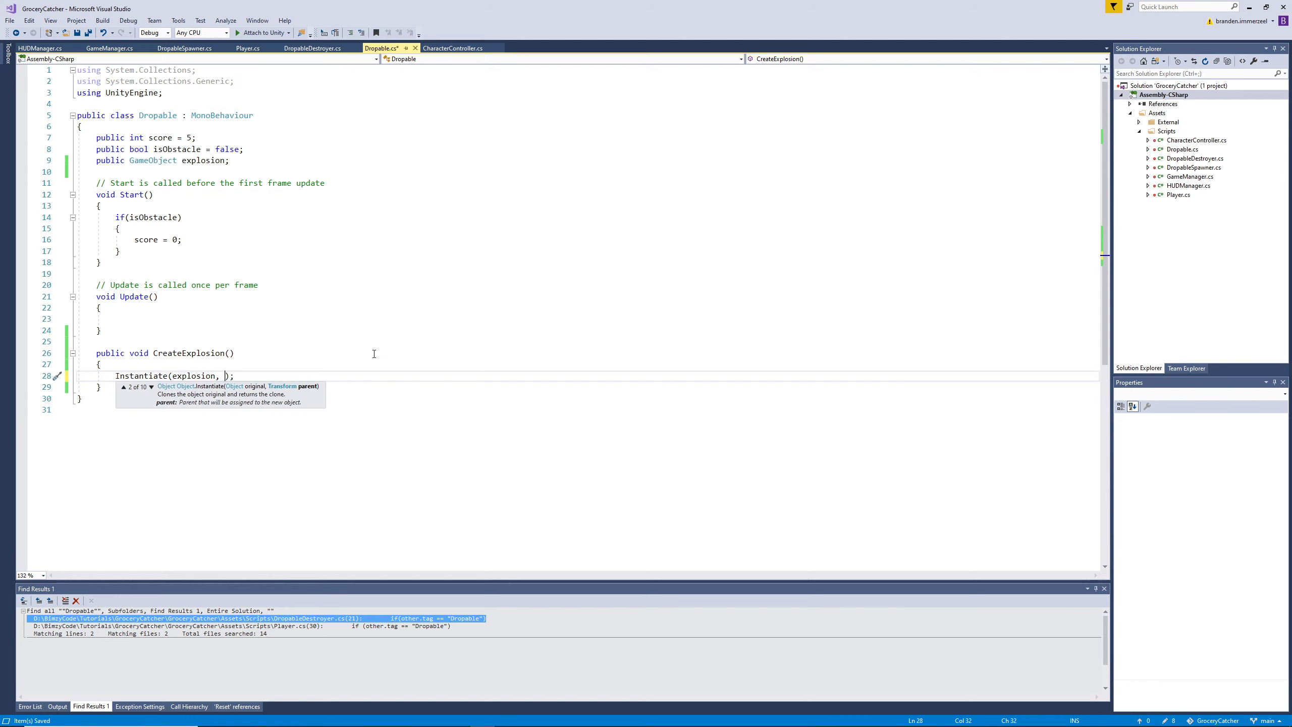
Complete the Instantiate call with transform.position and Quaternion.identity as its remaining arguments and save Dropable.cs.
text(transform.position, )
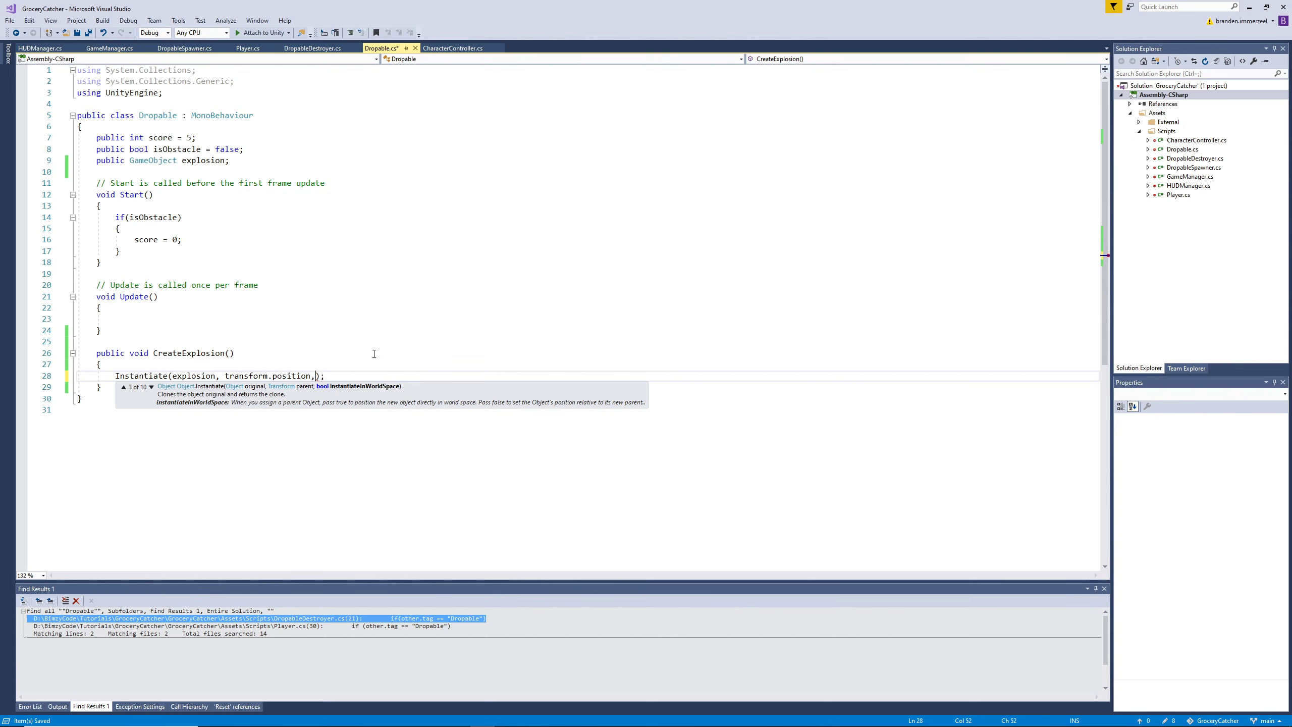
text(Qua)
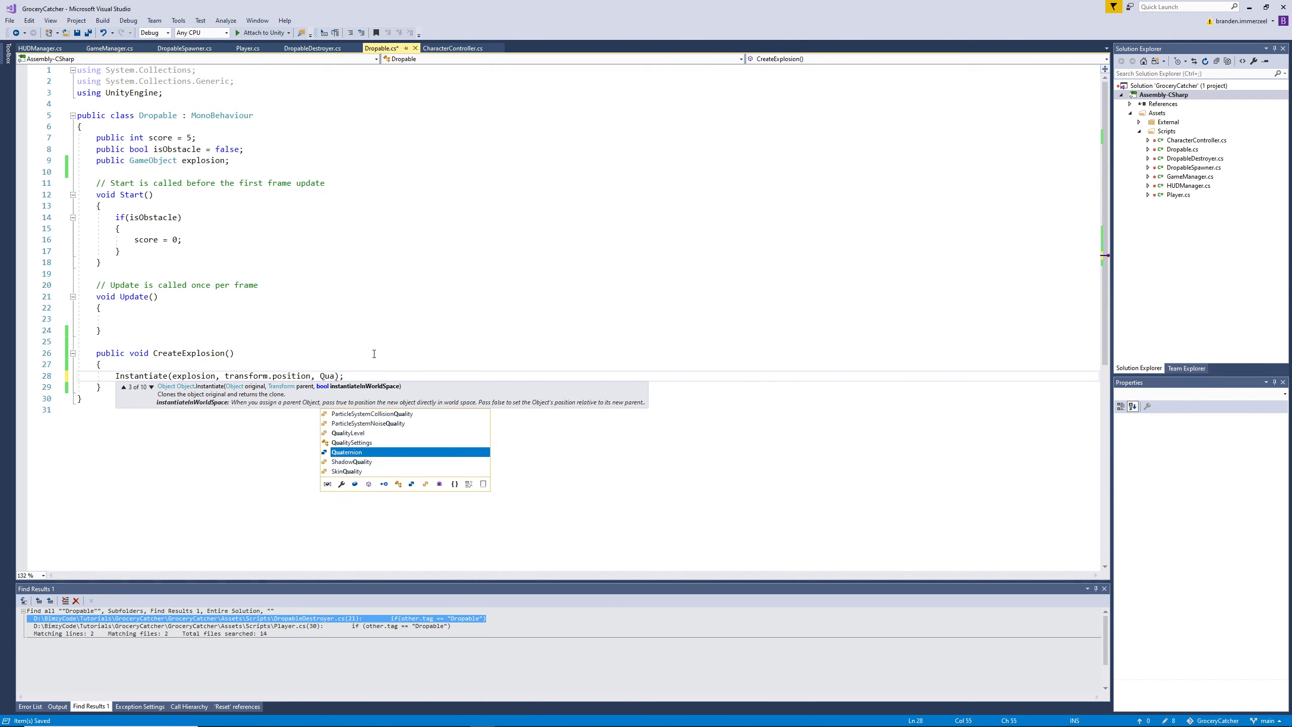
key(Tab)
text(.)
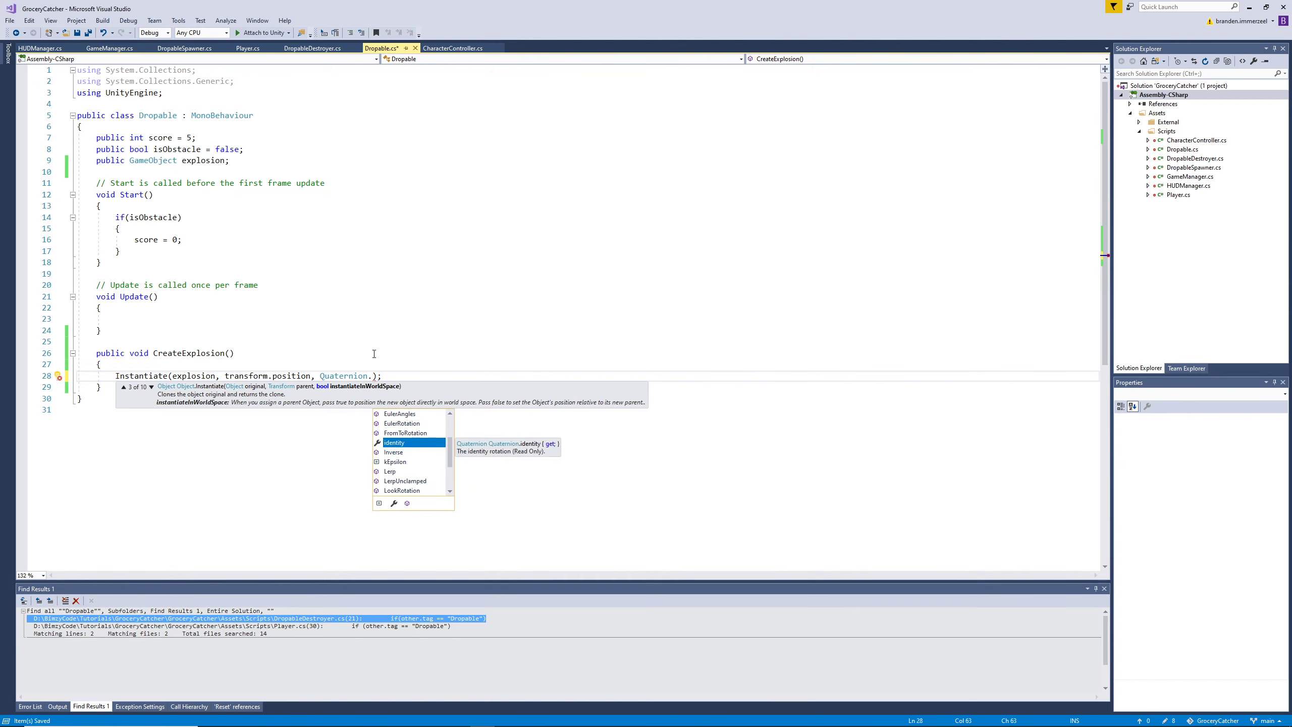
key(Tab)
key(ctrl+s)
click(347, 353)
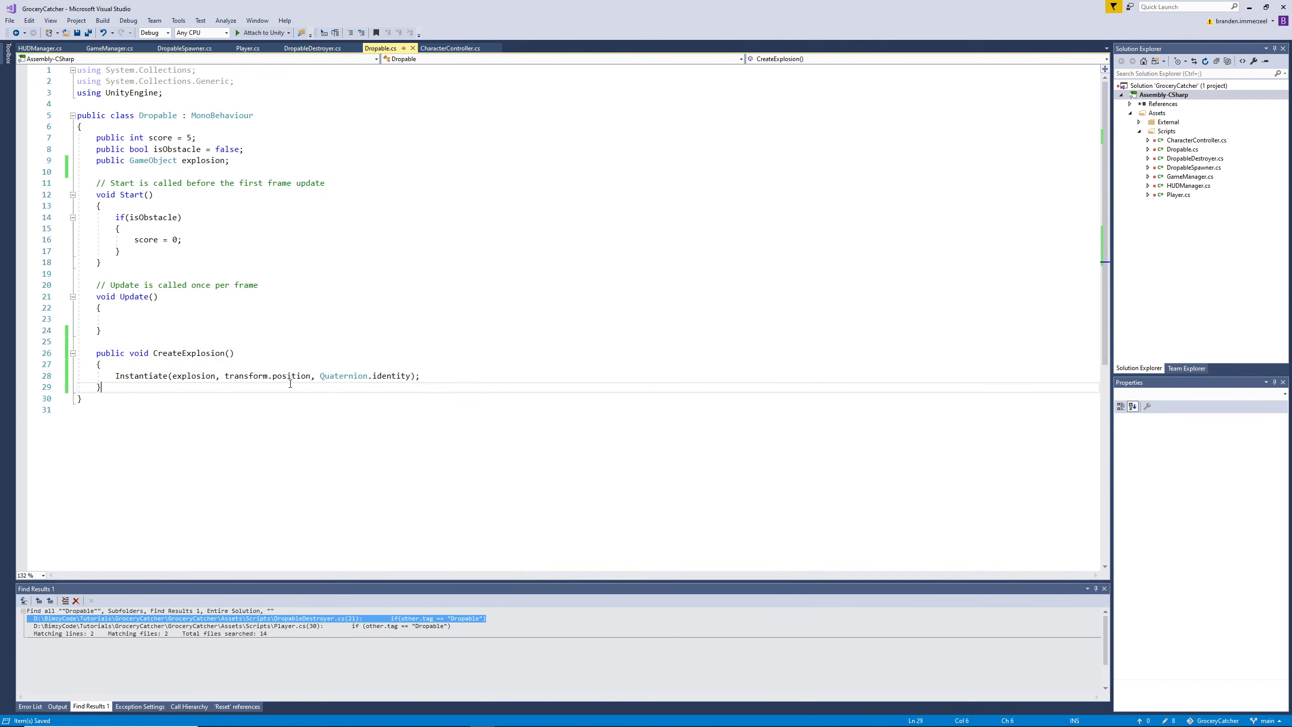
click(191, 376)
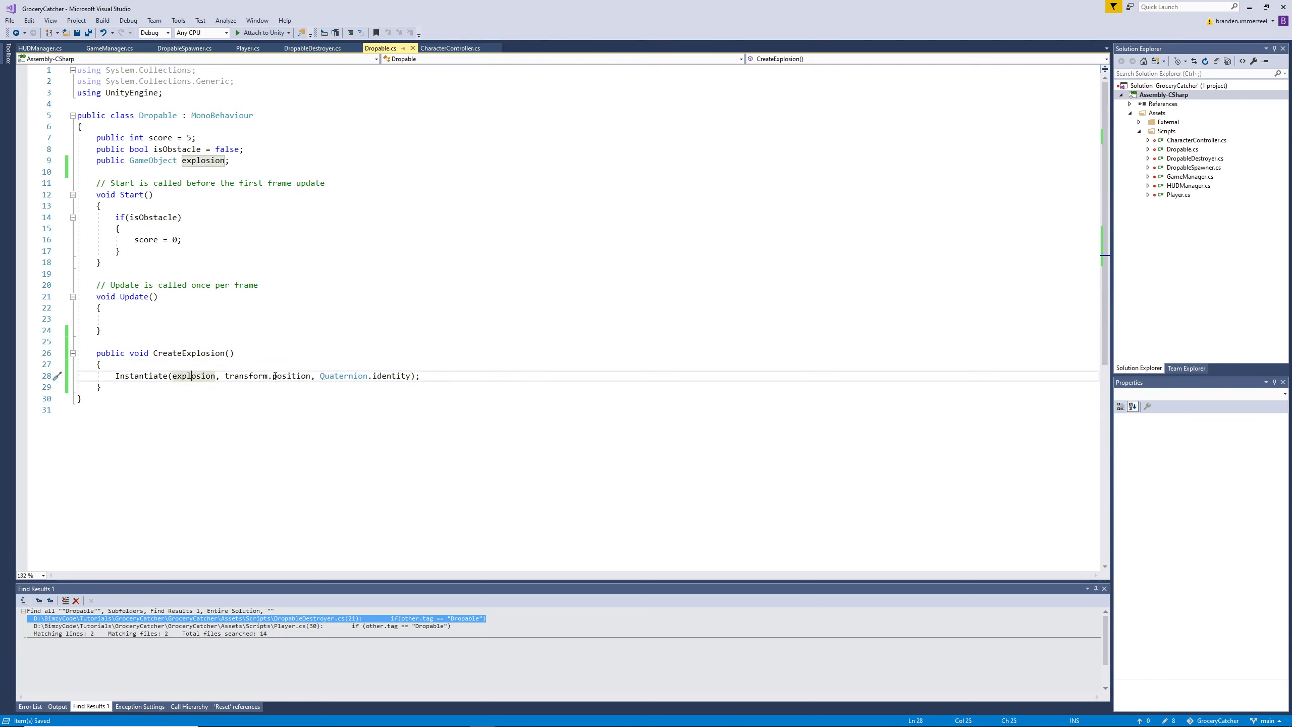
drag(225, 376, 420, 375)
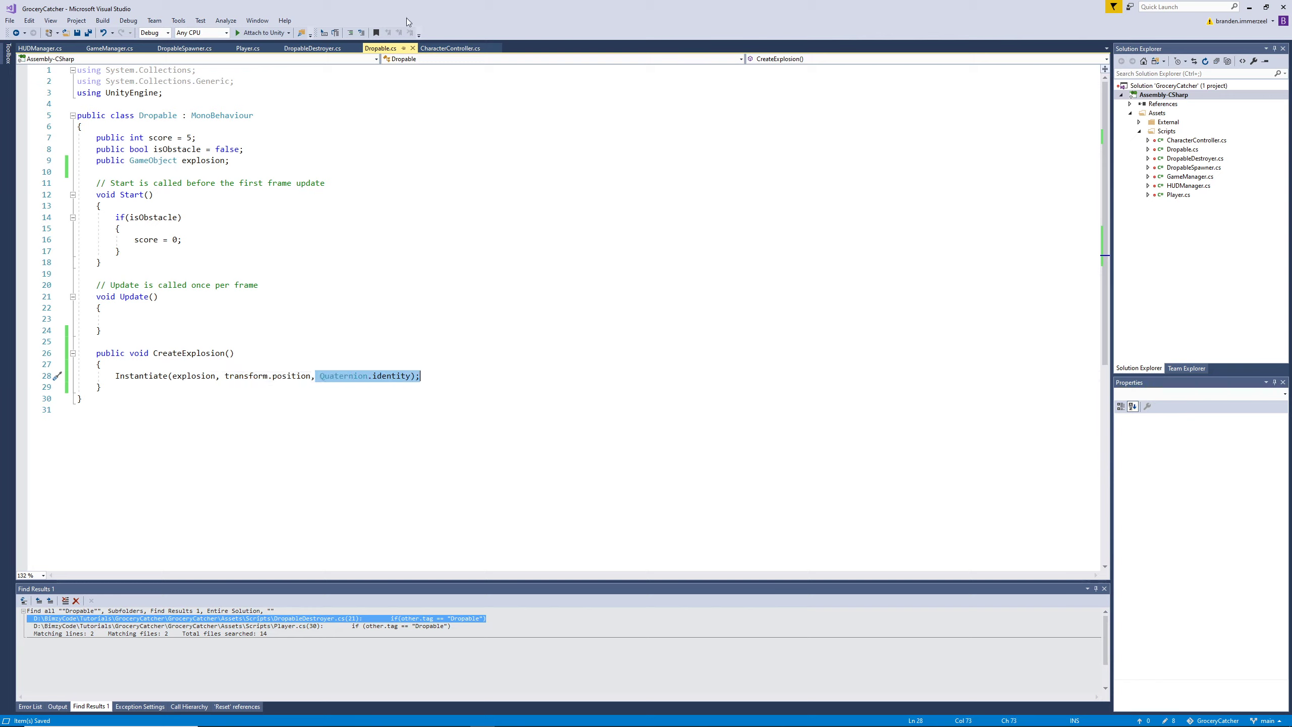
click(433, 380)
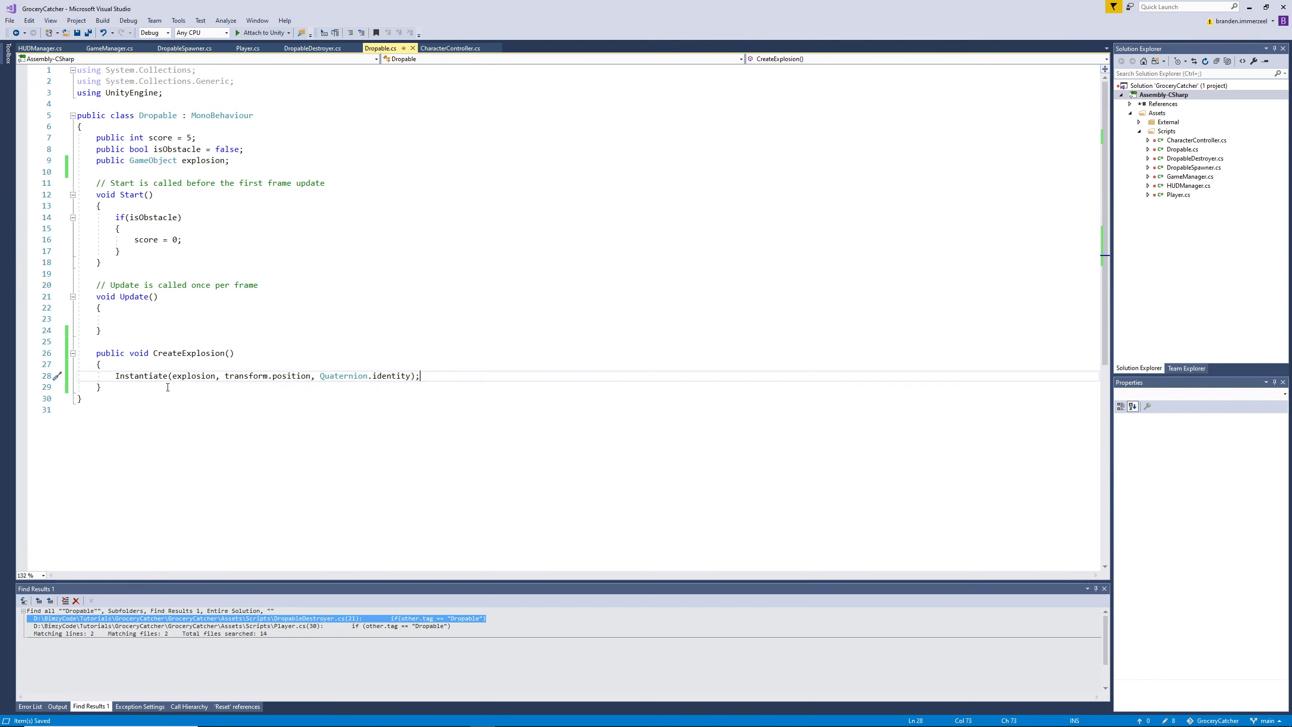
In DropableDestroyer.cs, write other.GetComponent<Dropable>() on the empty line above the Destroy call.
double_click(188, 353)
click(312, 48)
click(271, 308)
click(254, 319)
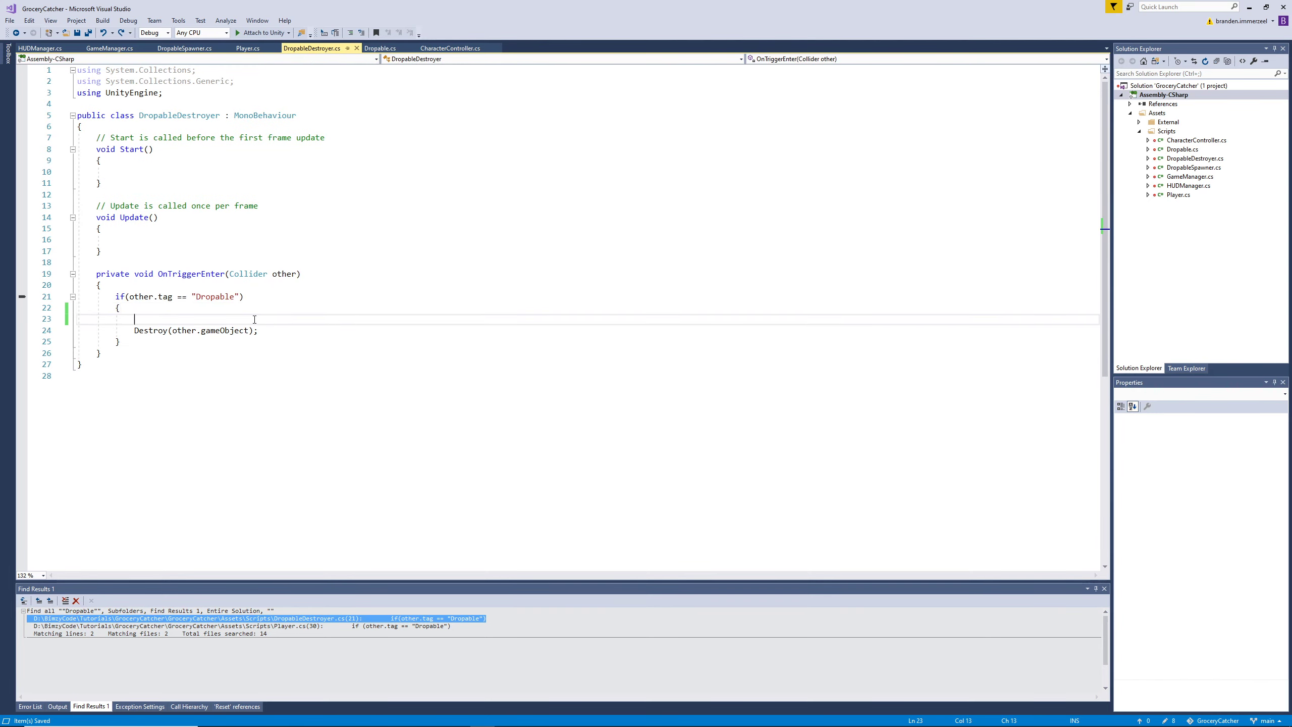
text(oth)
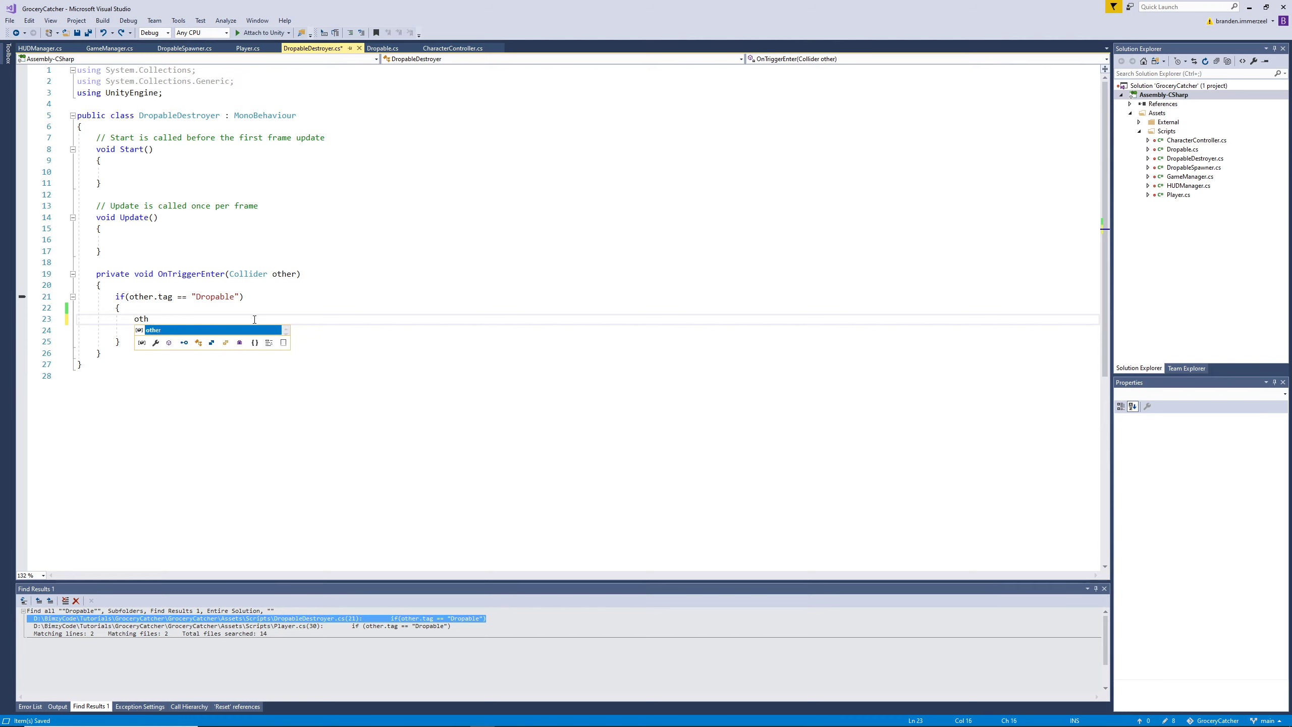
text(er.GetComponent<>())
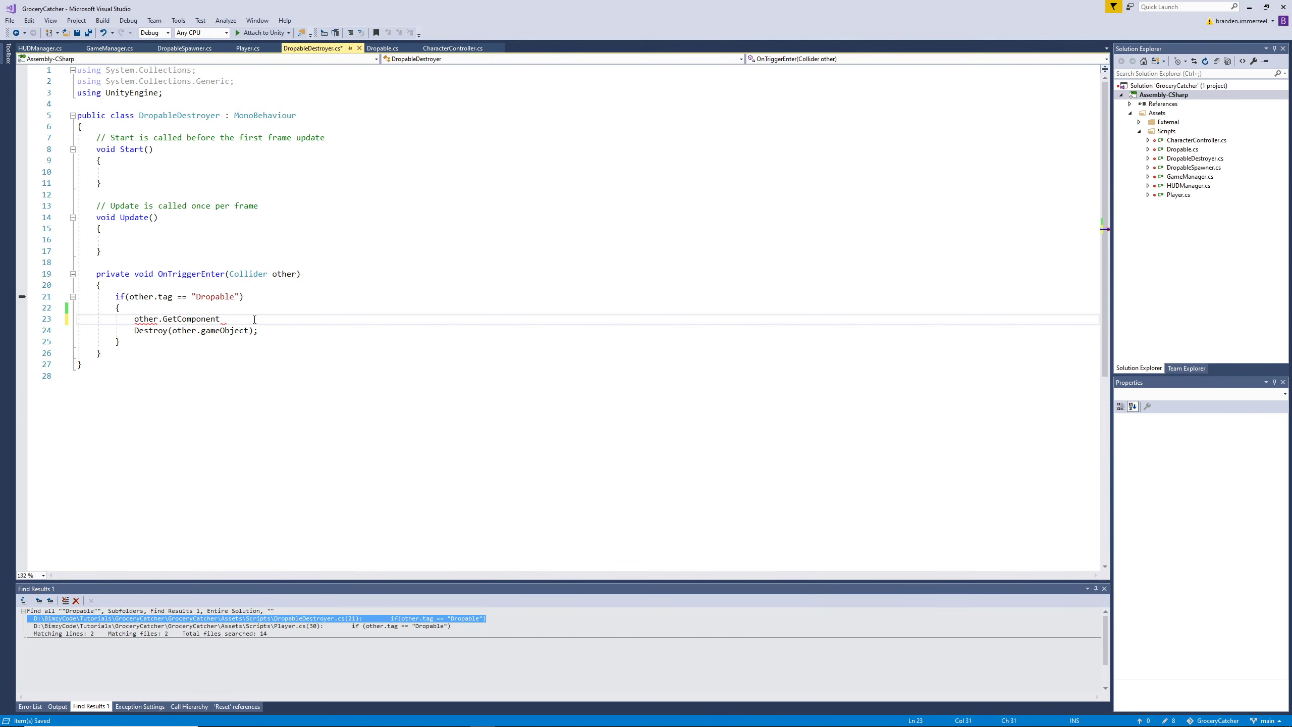
key(Left)
key(Left)
key(Left)
key(Left)
text(Drop)
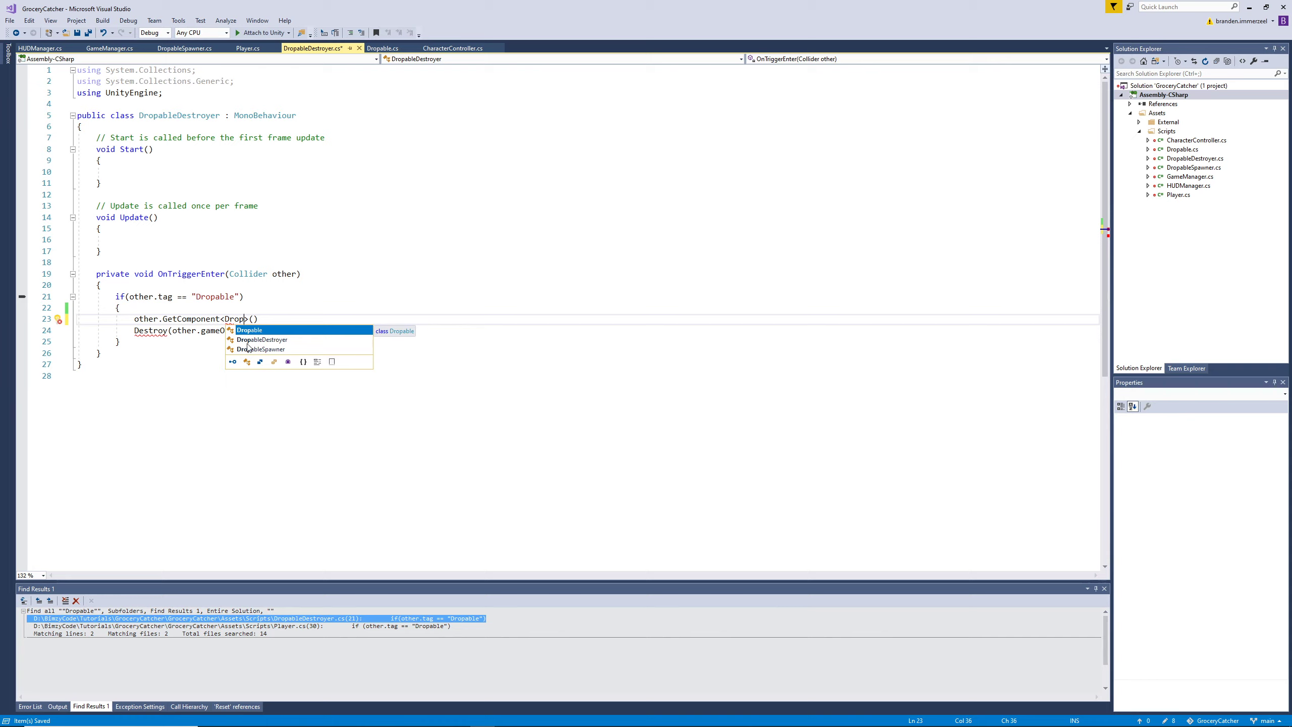
double_click(255, 330)
Append .CreateExplosion(); to the GetComponent<Dropable>() expression and save DropableDestroyer.cs.
click(305, 319)
text(.)
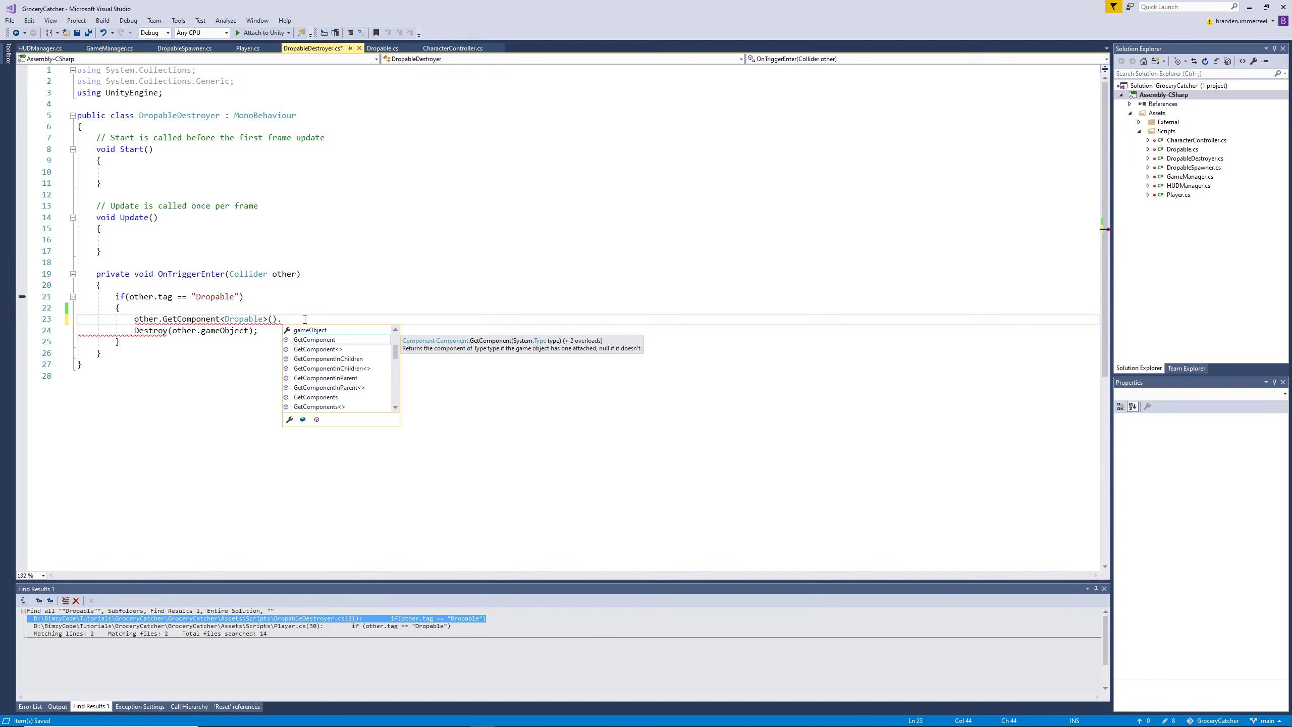
text(CreateExplosion)
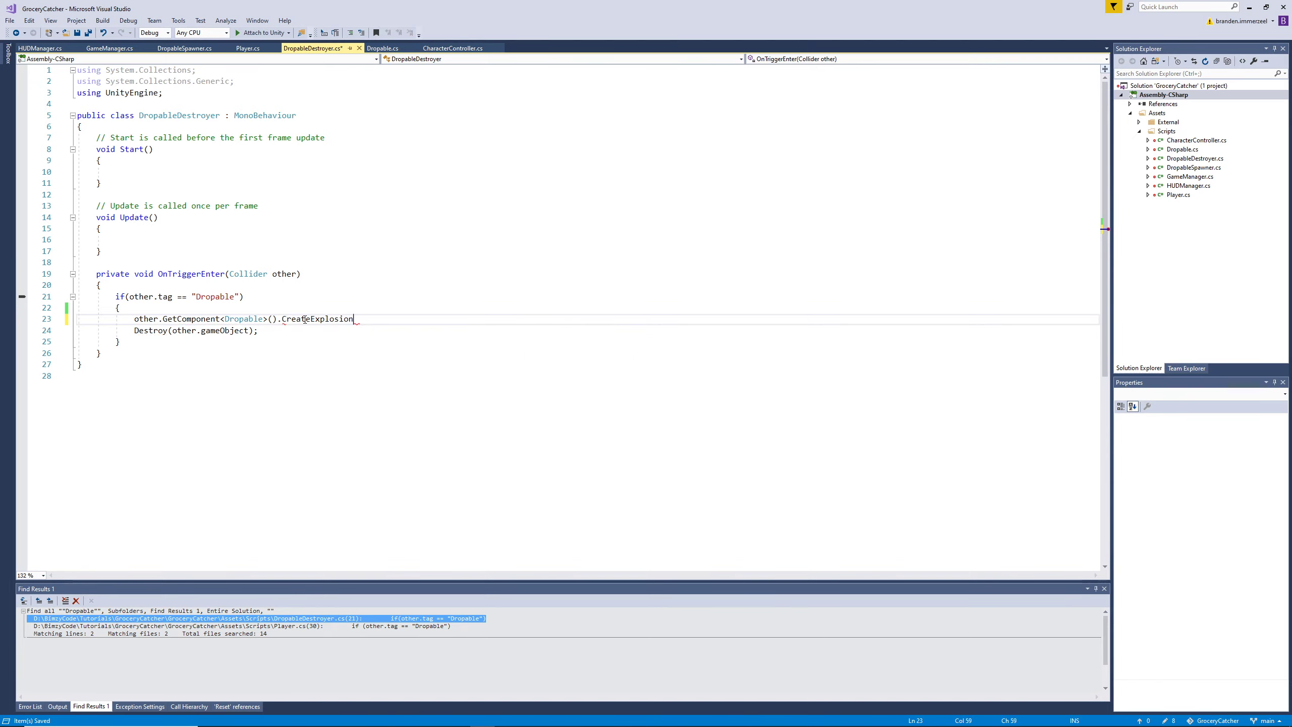
text(();)
key(ctrl+s)
click(435, 307)
Copy the CreateExplosion line from DropableDestroyer.cs into Player.cs just above its Destroy(other.gameObject) call and save the script.
drag(439, 318, 407, 302)
key(ctrl+c)
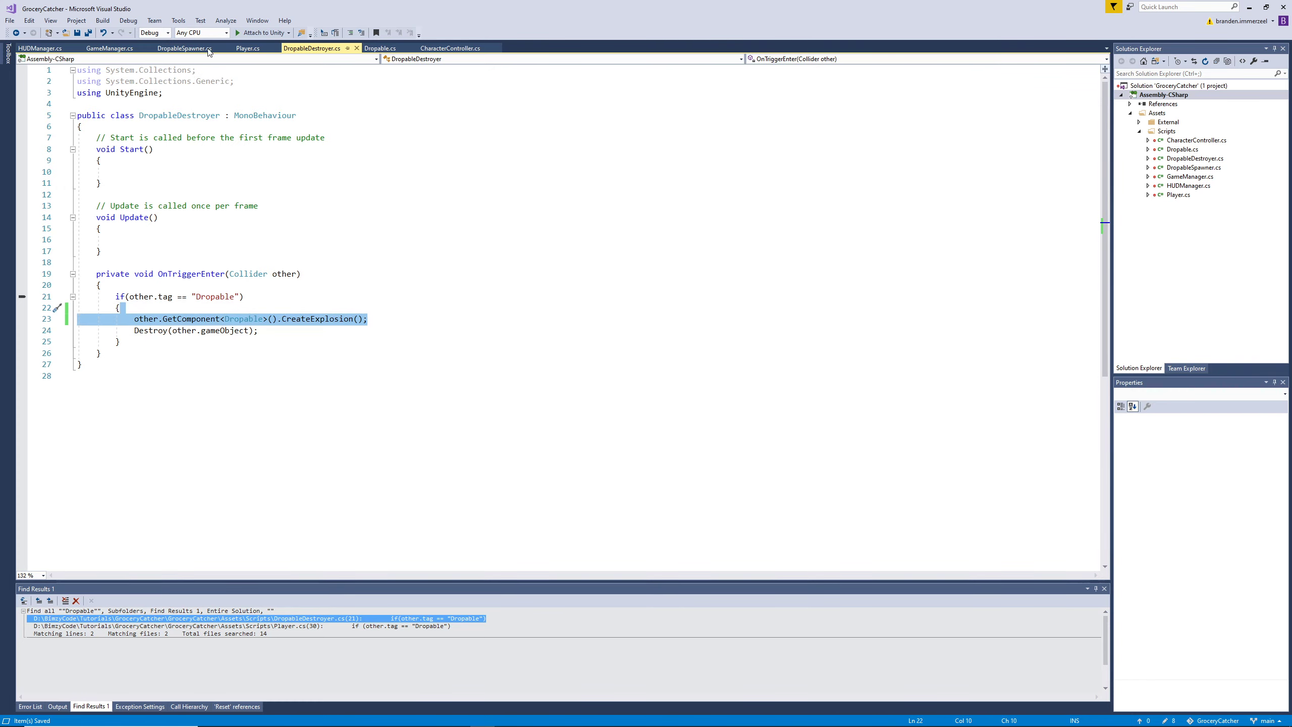
click(248, 48)
scroll(213, 442, down, 2)
click(213, 443)
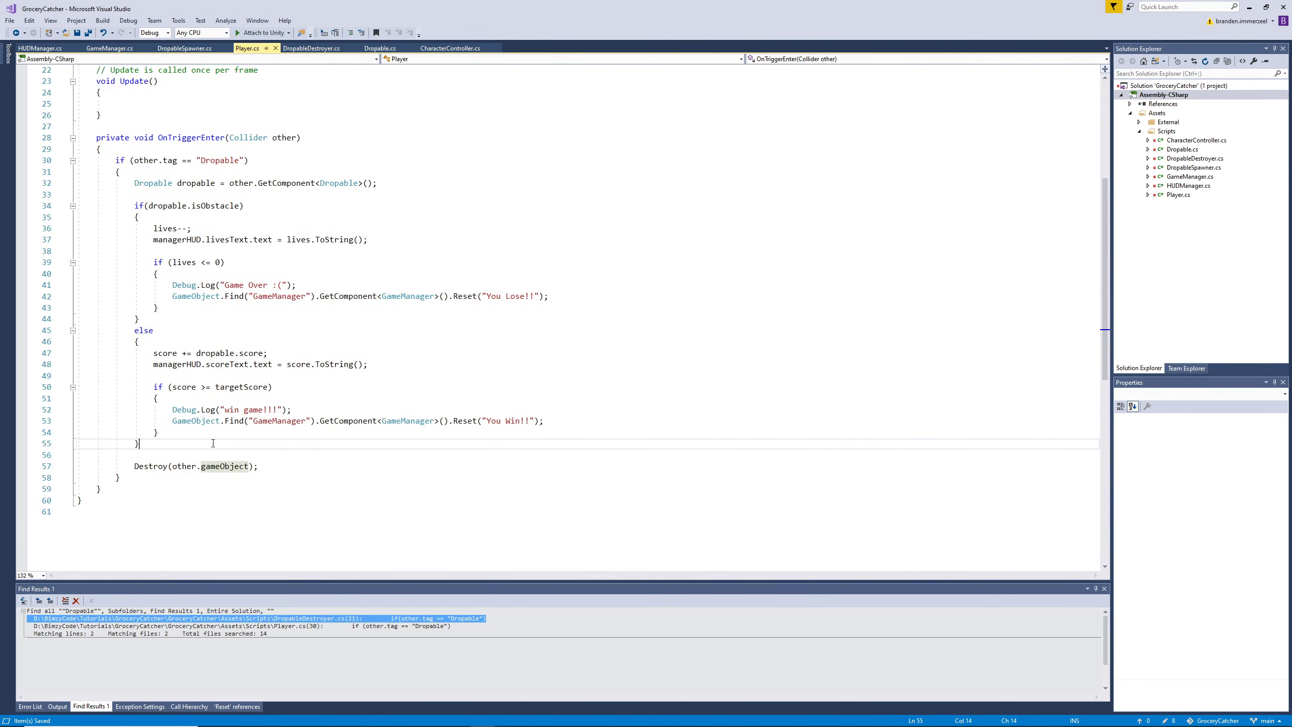
click(230, 456)
key(ctrl+v)
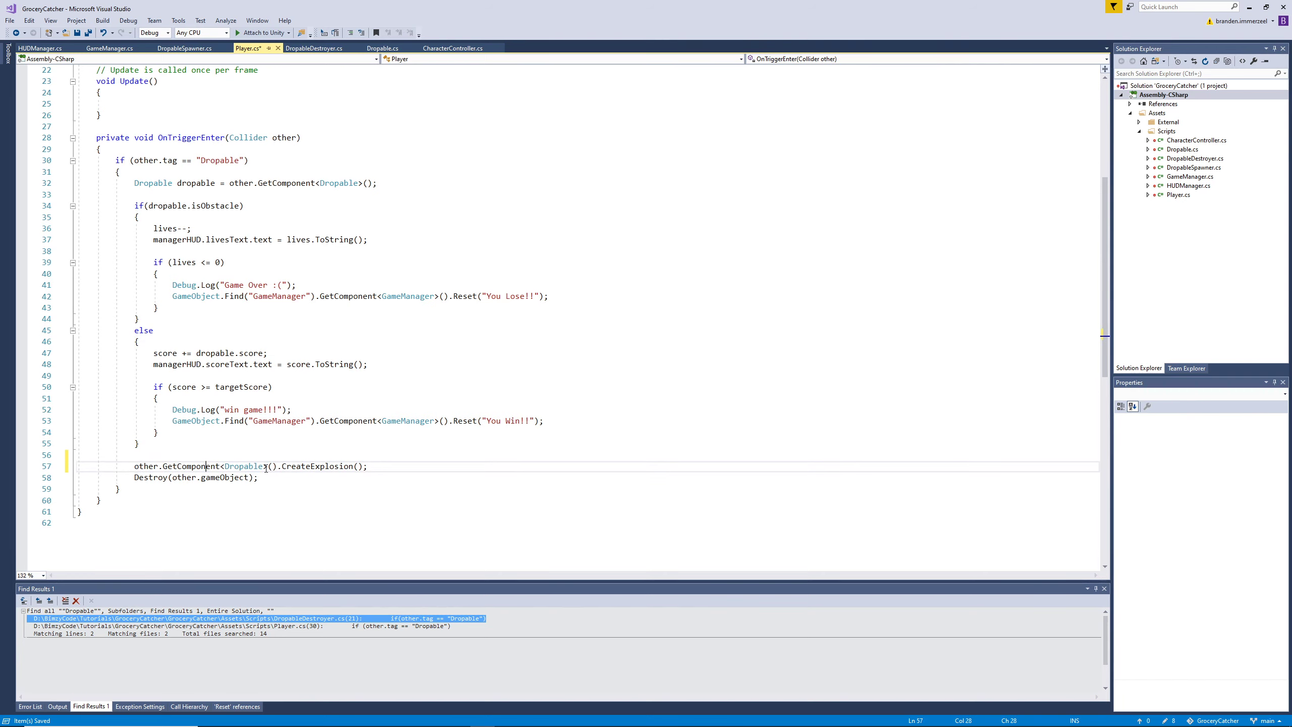
click(325, 466)
key(ctrl+s)
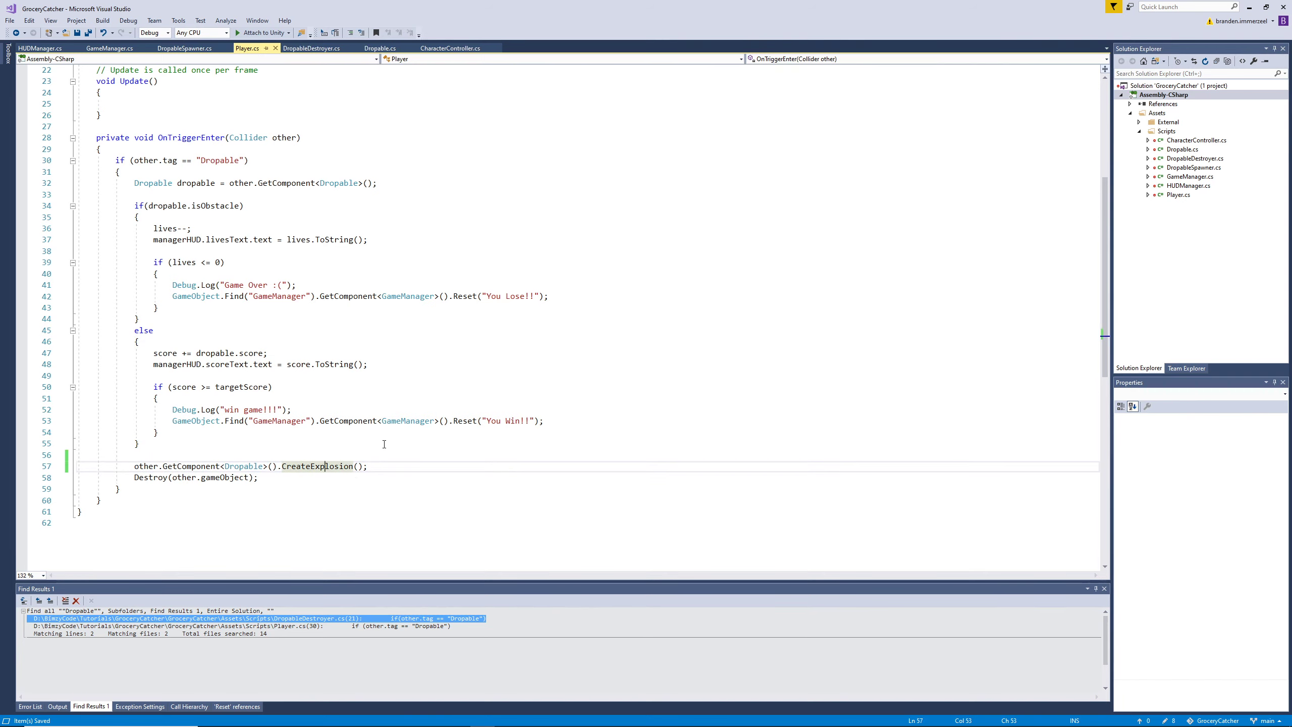
key(Up)
key(Up)
key(Up)
key(Up)
key(Up)
key(Up)
key(Up)
key(Up)
key(Up)
key(Up)
key(Up)
key(Up)
key(Up)
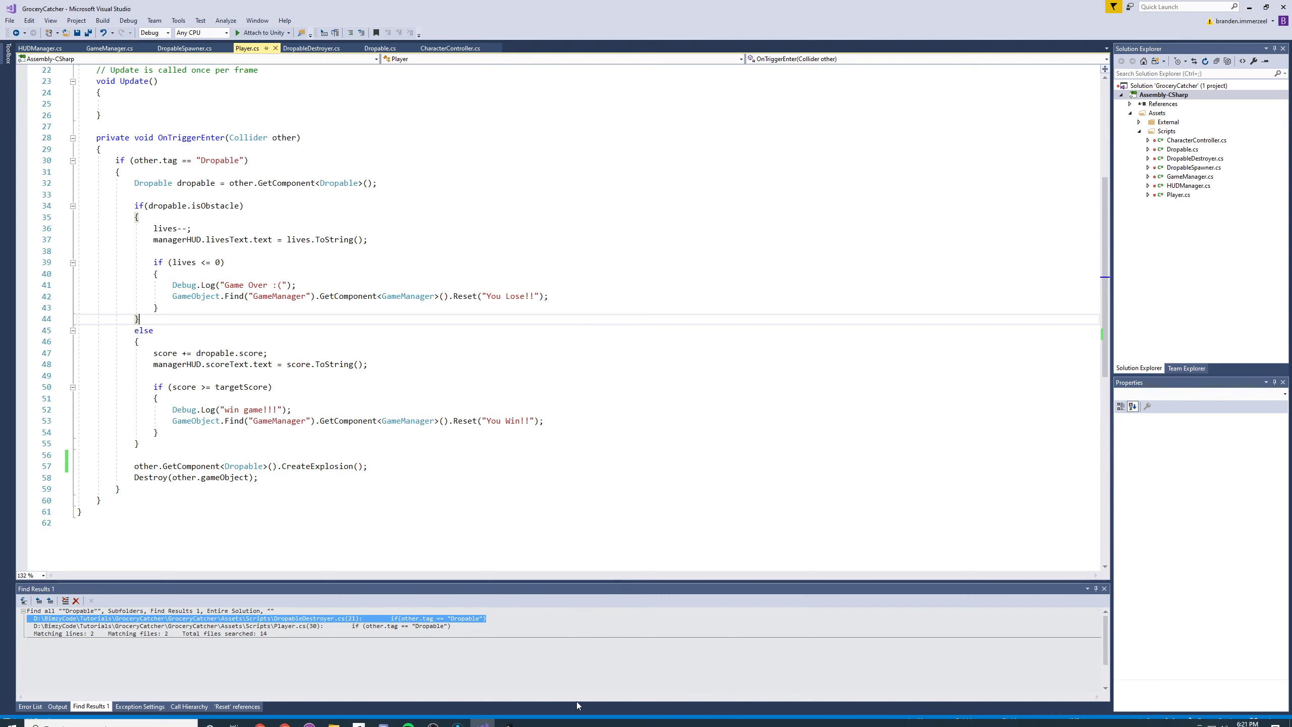
Switch to Unity and delete the ExplosionScore and ExplosionObstacle objects from the SampleScene hierarchy.
click(507, 717)
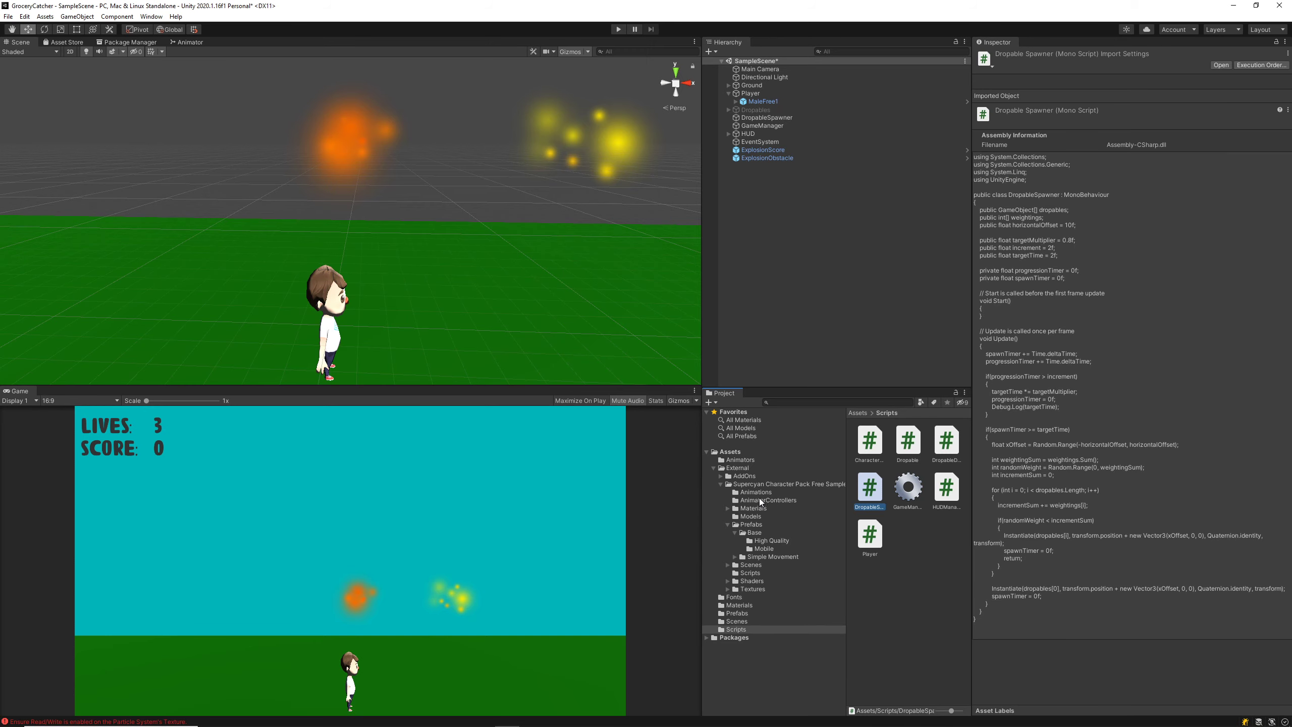
click(765, 150)
shift+click(779, 162)
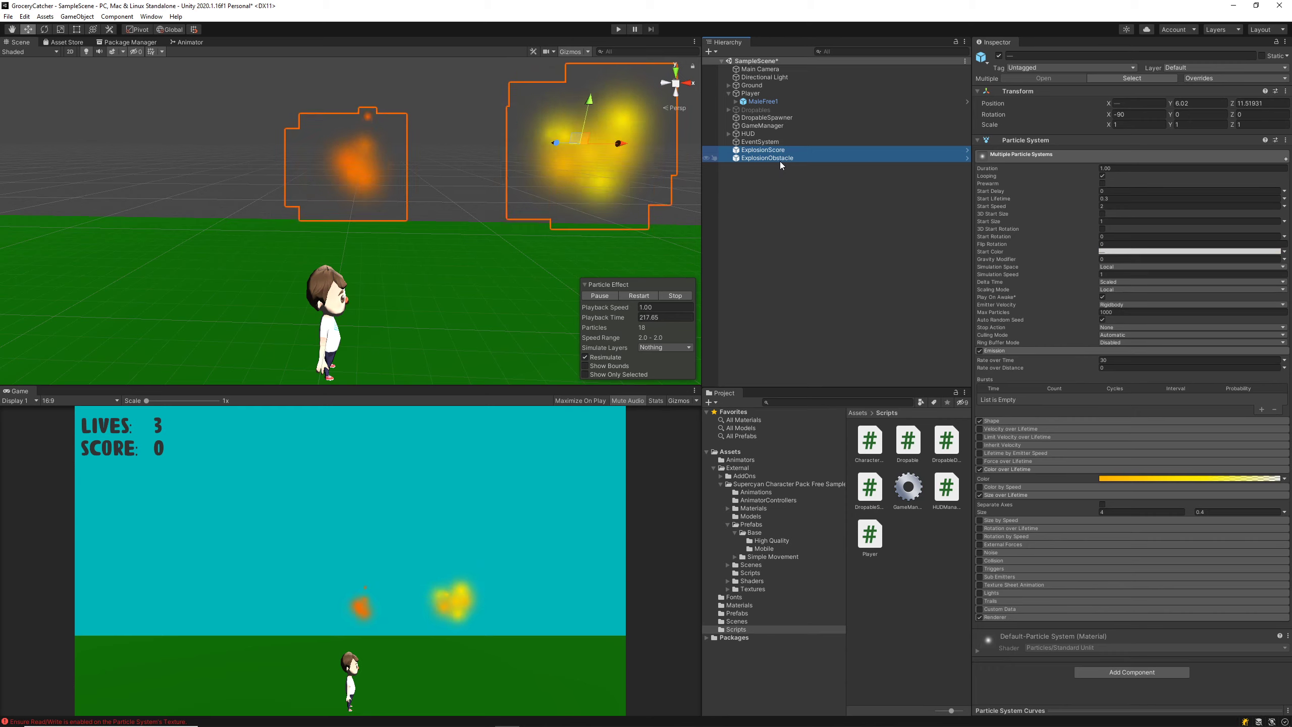
key(Delete)
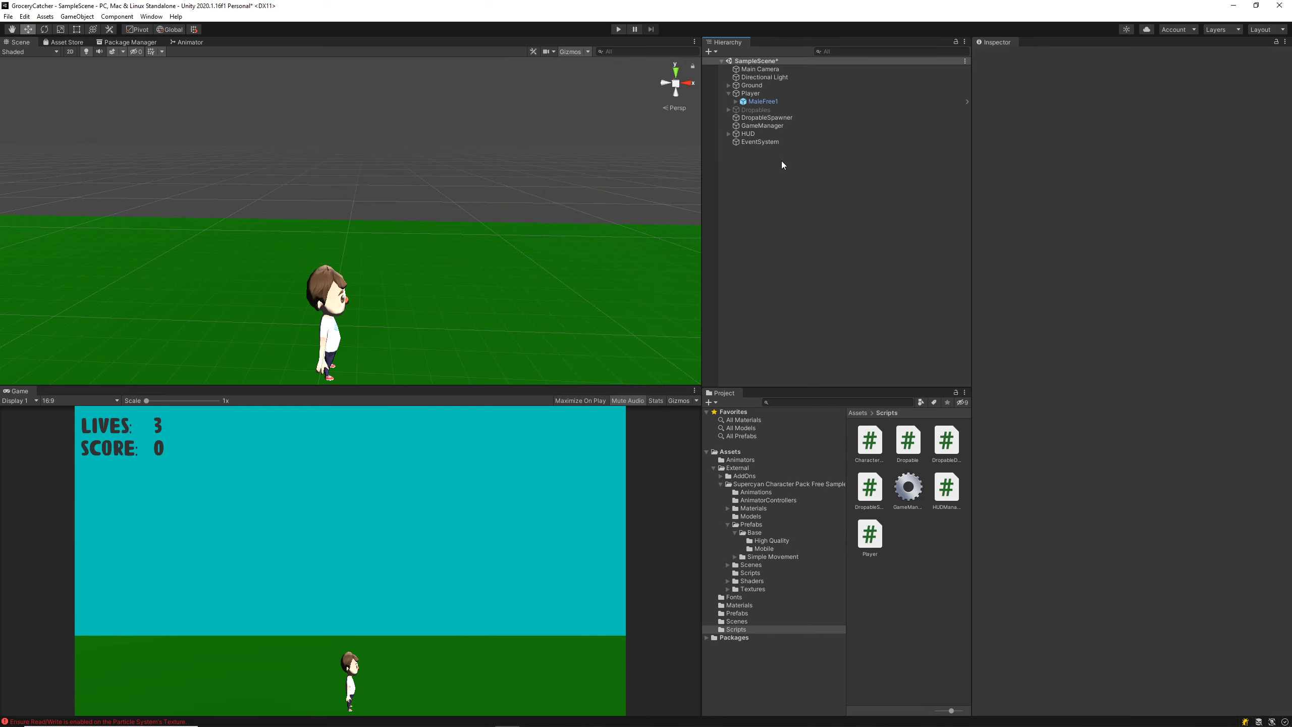
Collapse the External folder, open the Prefabs folder under Assets and show the Banana prefab's properties.
click(751, 516)
click(755, 532)
click(792, 549)
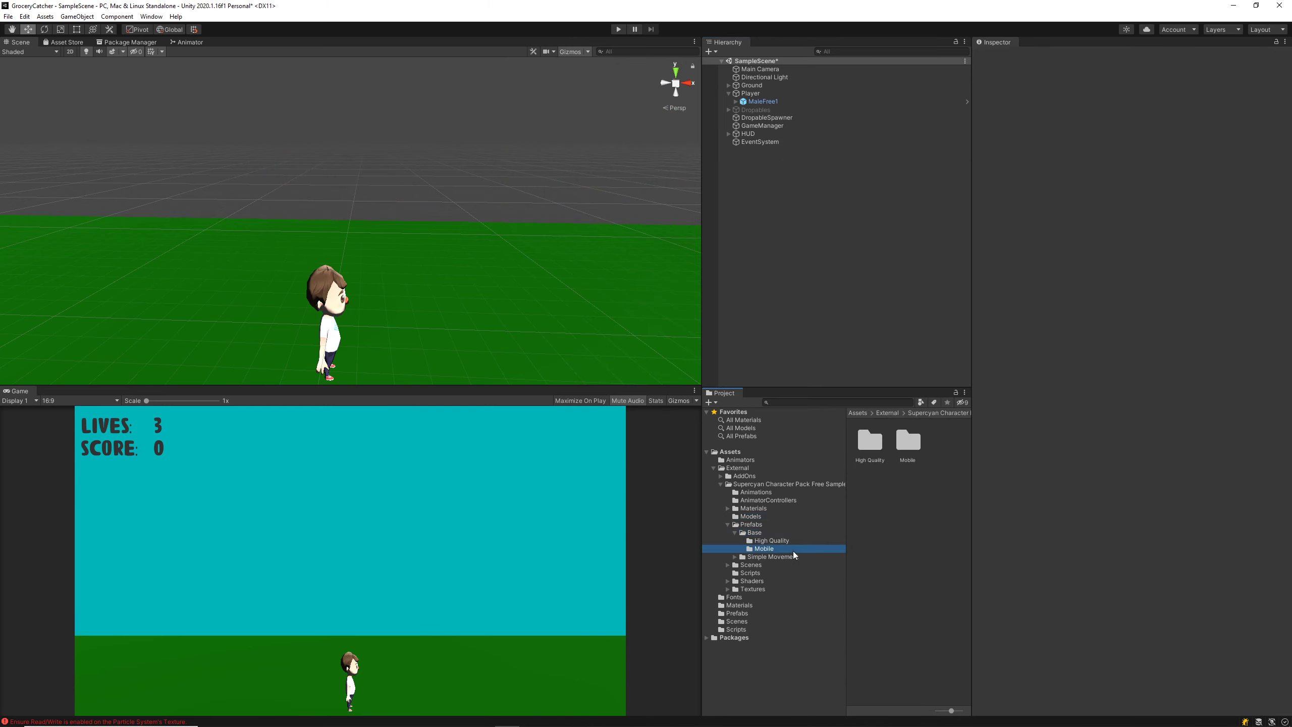
click(714, 468)
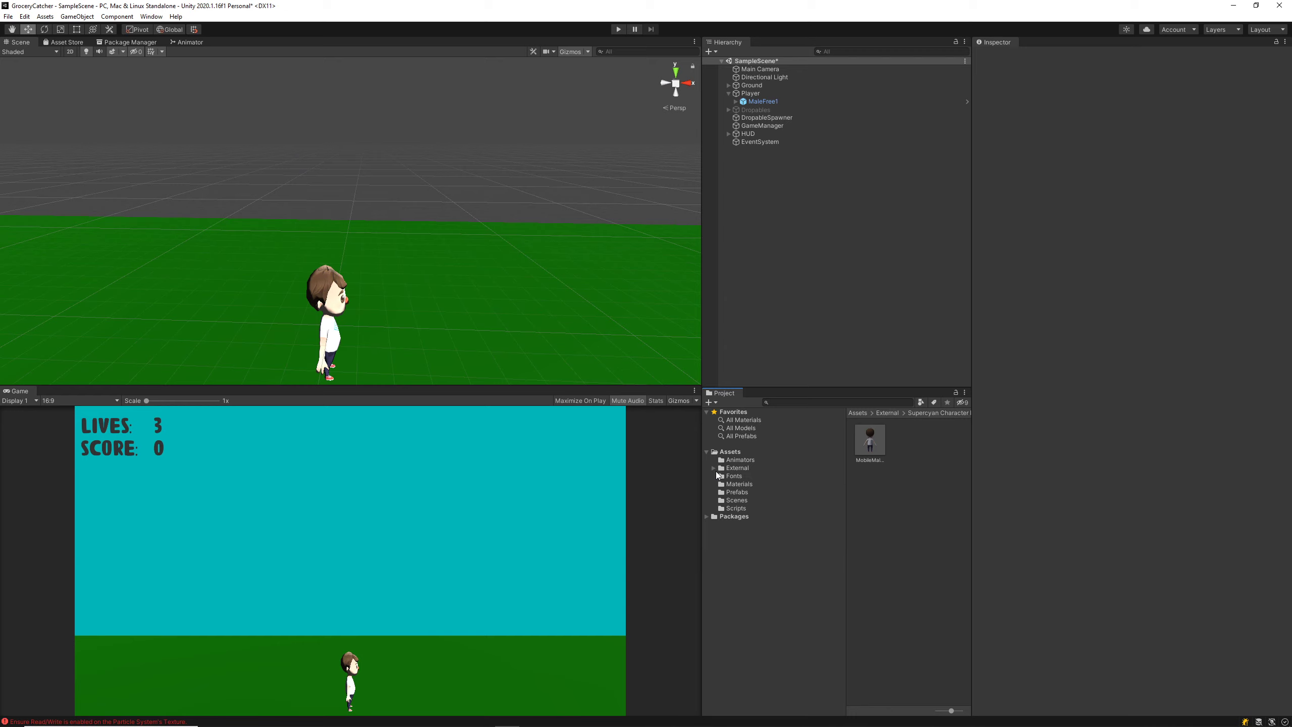
click(731, 492)
click(870, 448)
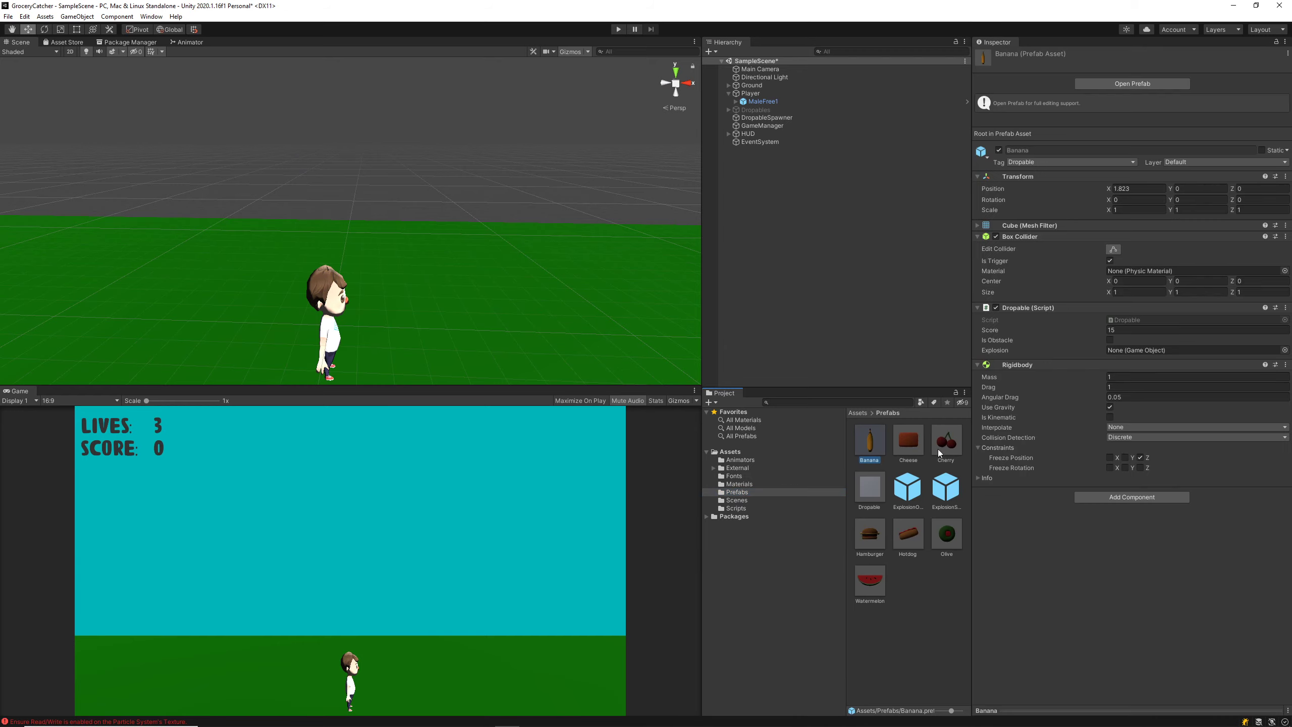
Assign the ExplosionObstacle prefab to the Explosion field of the Cheese, Hamburger and Hotdog prefabs together.
click(914, 443)
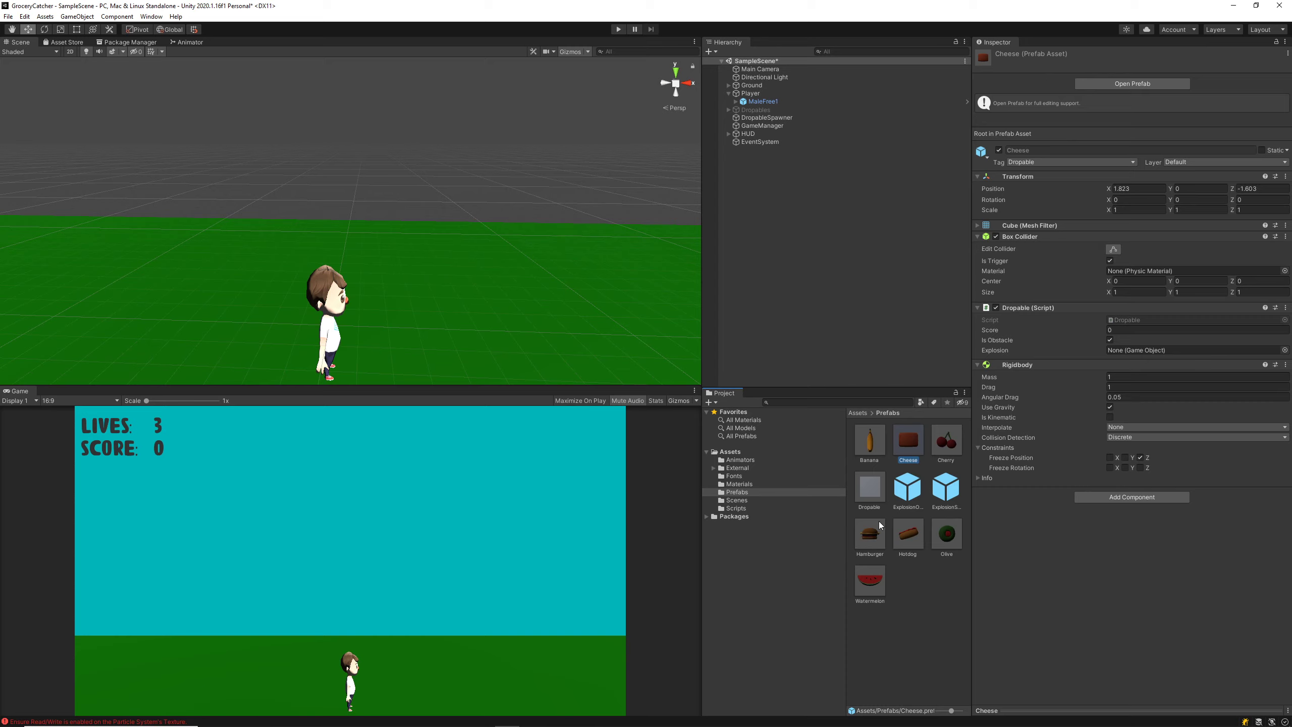
ctrl+click(876, 541)
ctrl+click(912, 534)
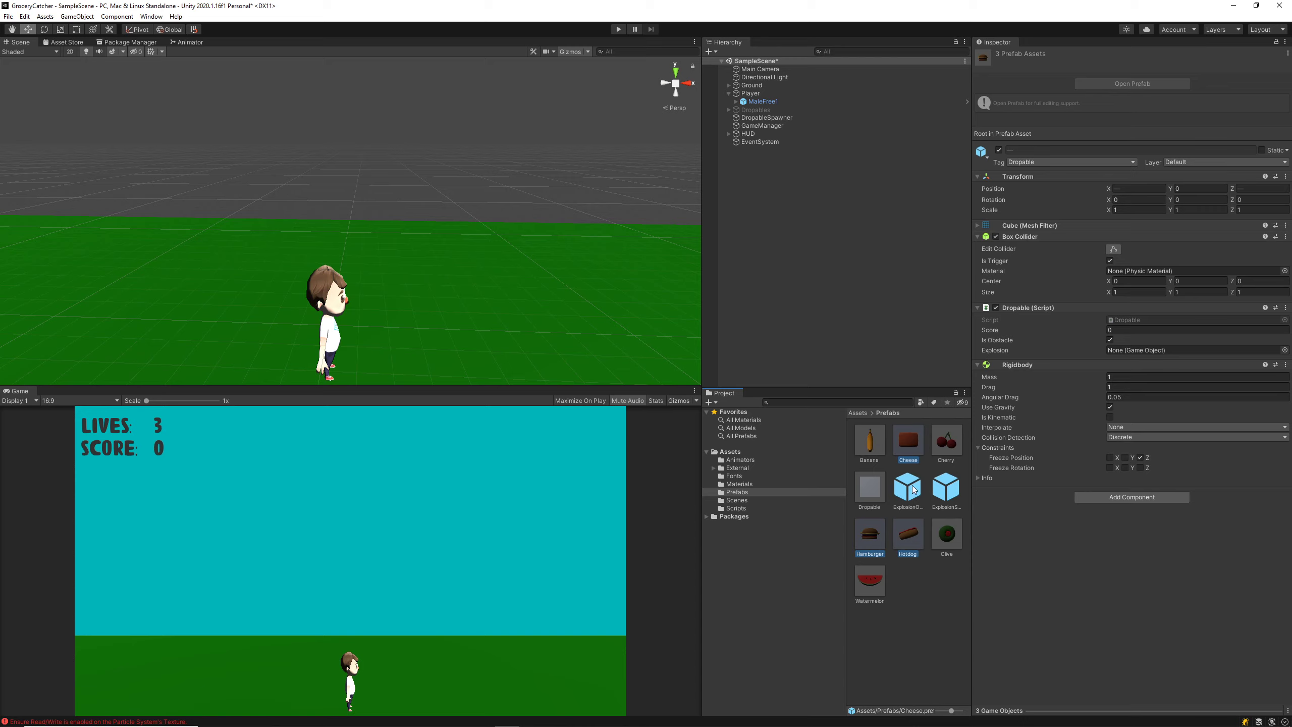
drag(909, 495, 1130, 353)
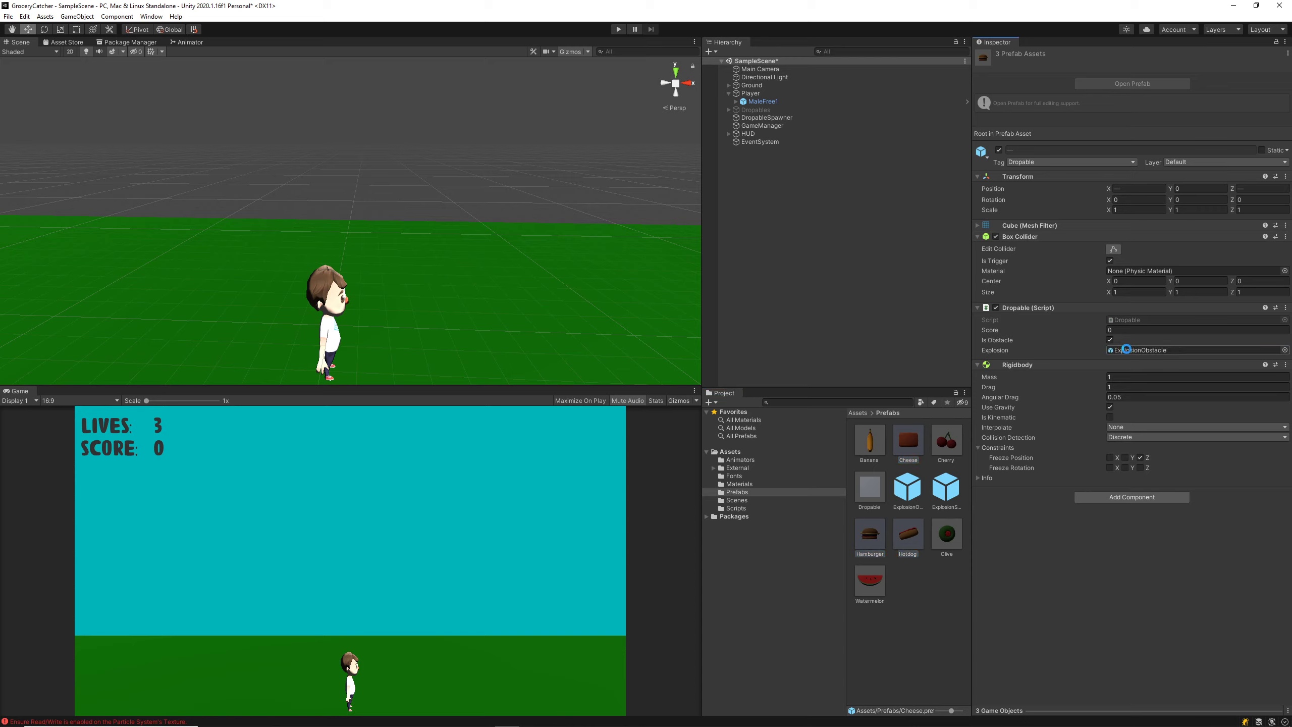
Assign the ExplosionScore prefab to the Explosion field of the Banana, Cherry, Olive and Watermelon prefabs together and save the scene.
click(871, 443)
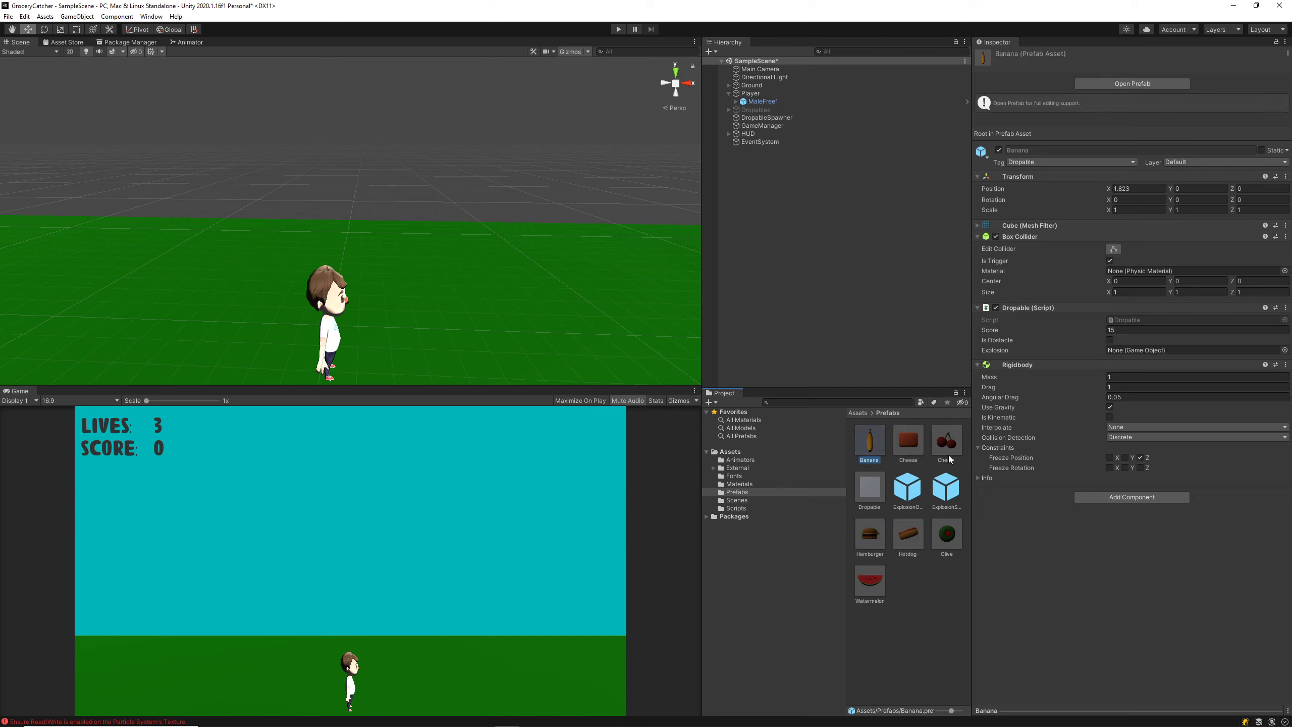
ctrl+click(947, 452)
ctrl+click(942, 539)
ctrl+click(861, 584)
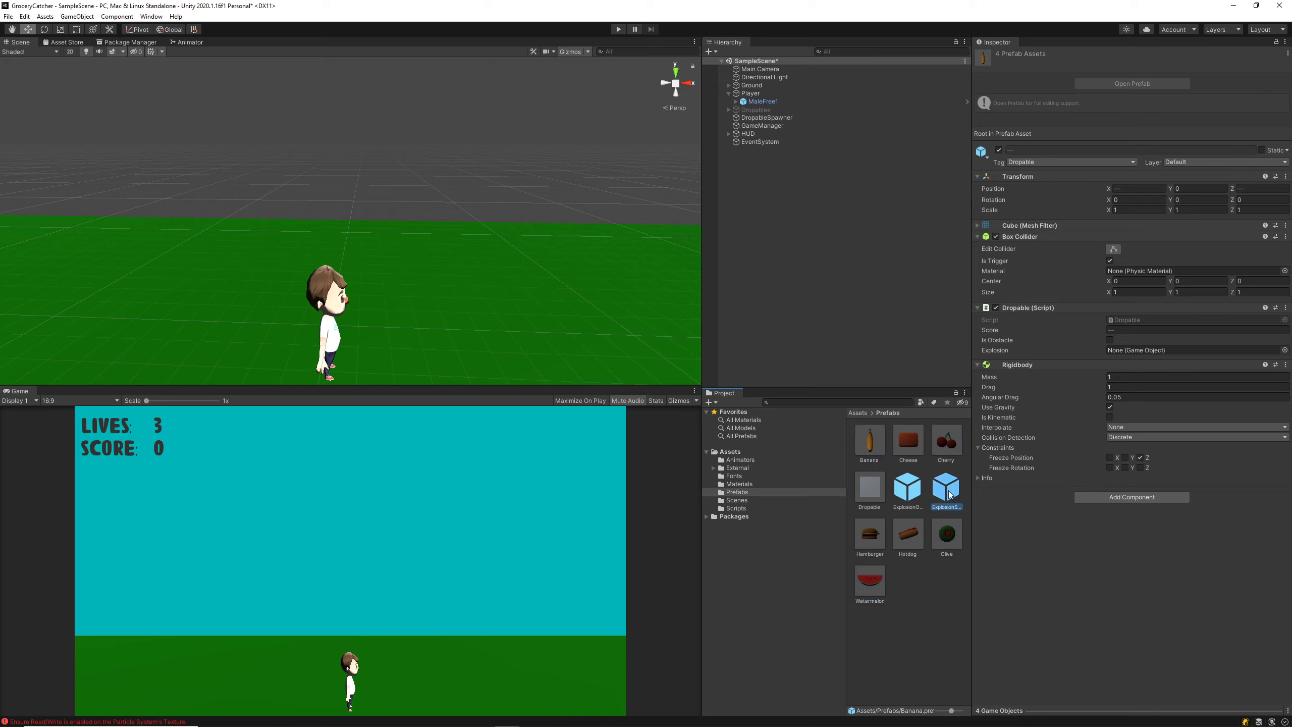
drag(948, 489, 1140, 351)
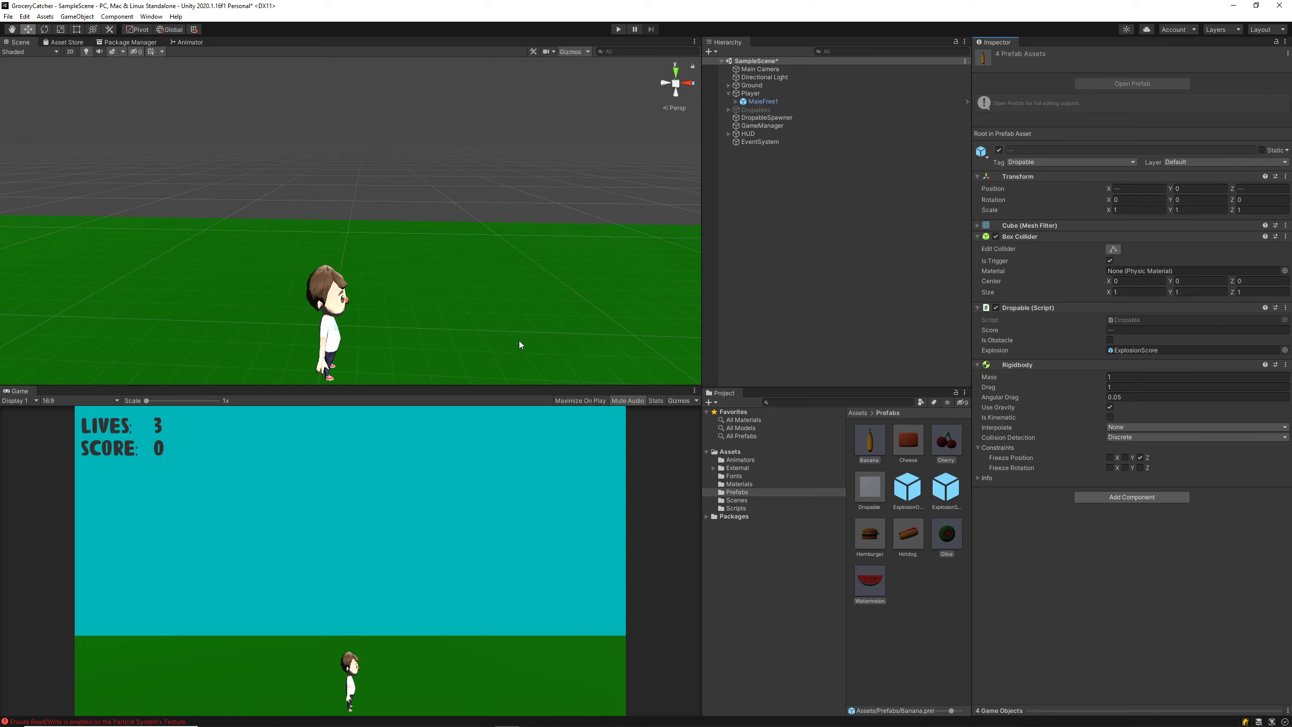
click(438, 163)
key(ctrl+s)
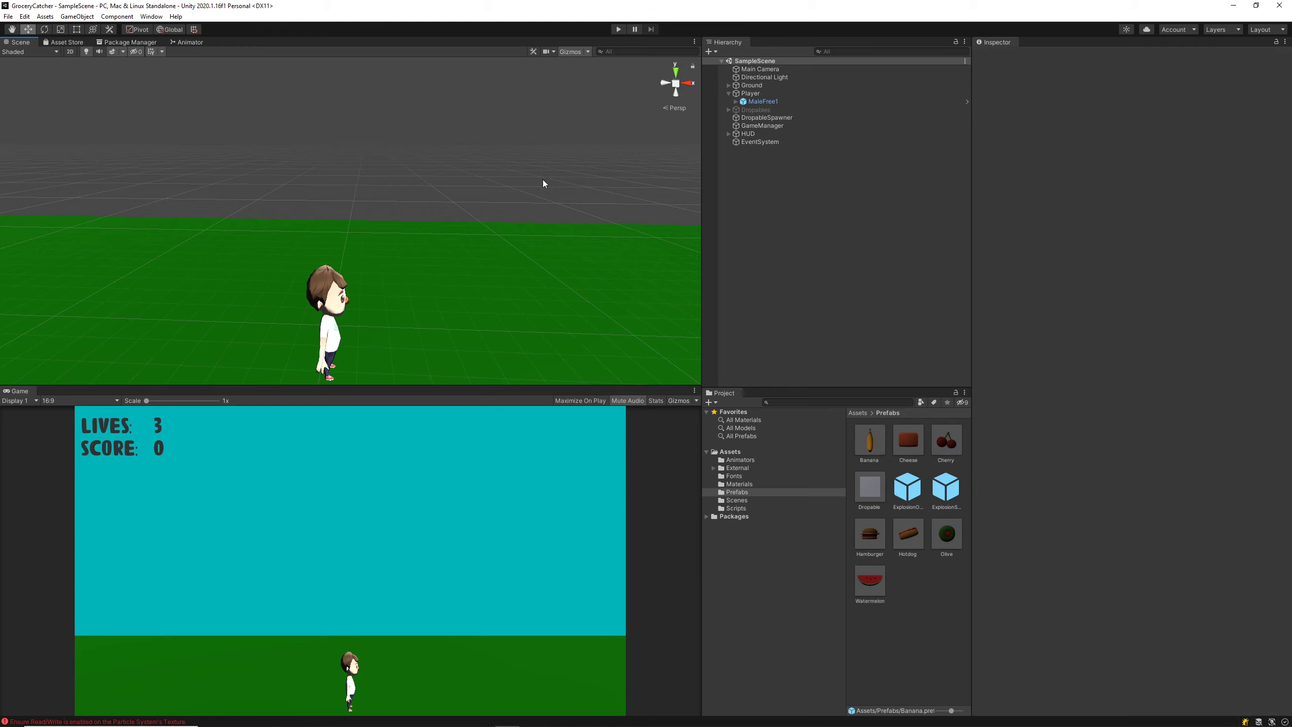
key(ctrl+z)
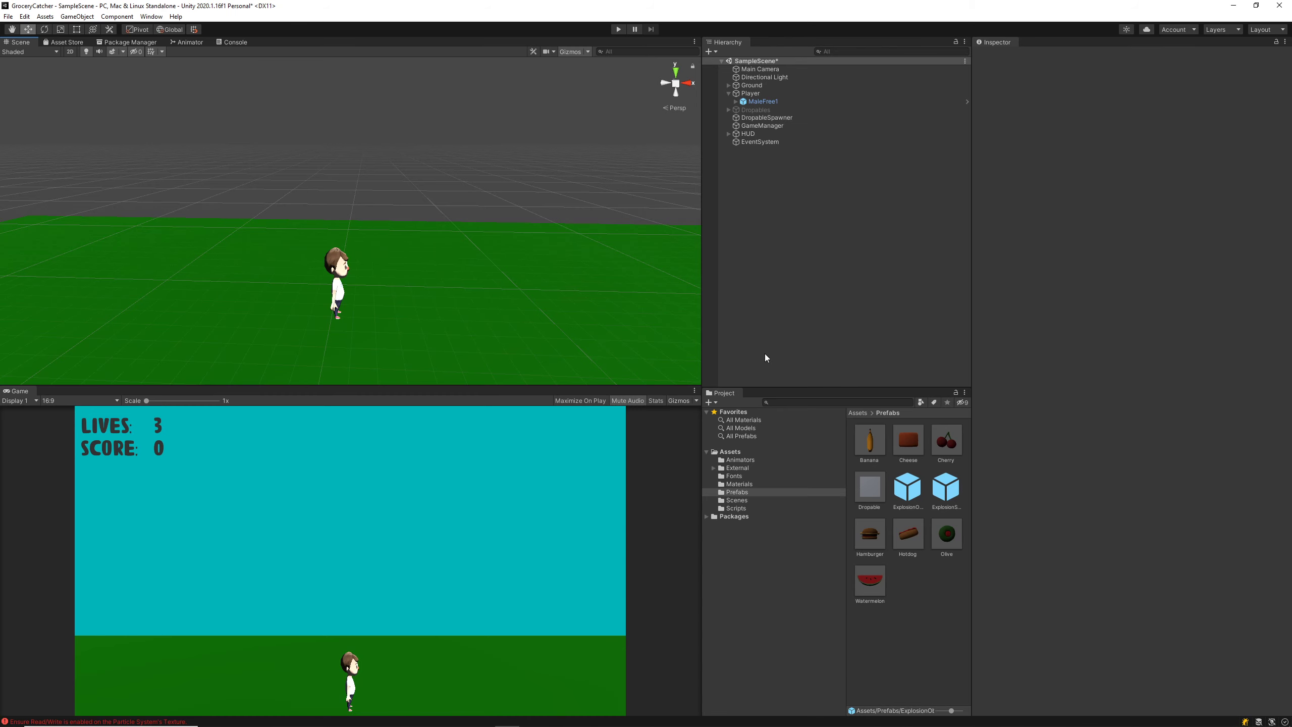
Select the ExplosionObstacle and ExplosionScore prefabs together, turn off Looping and set the particle system's Stop Action to Destroy.
click(908, 487)
ctrl+click(946, 487)
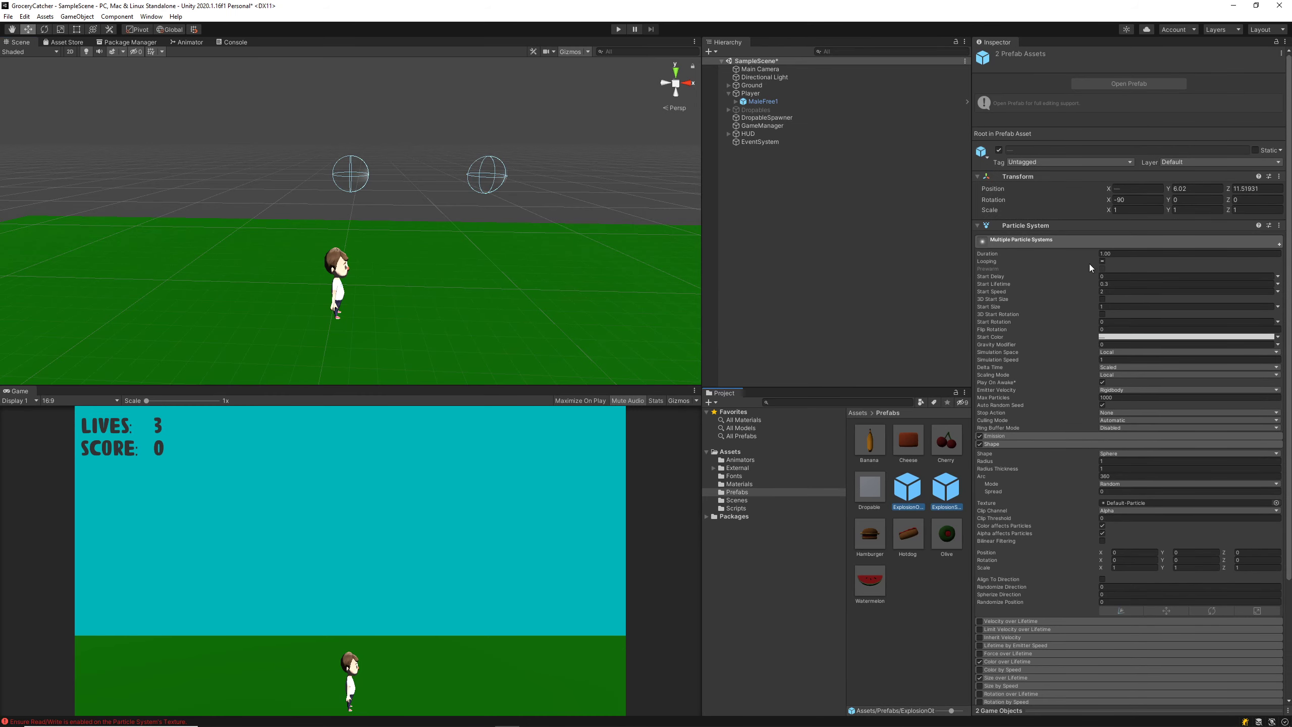
click(1102, 262)
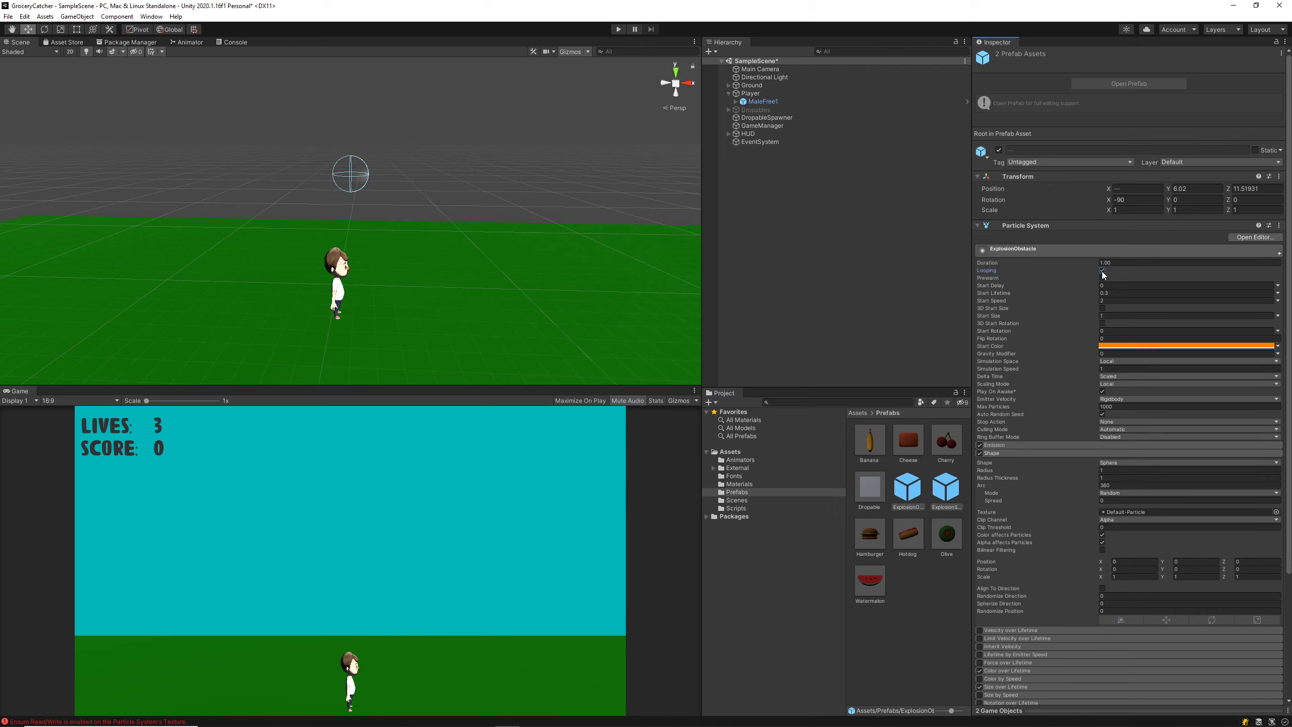
click(1102, 270)
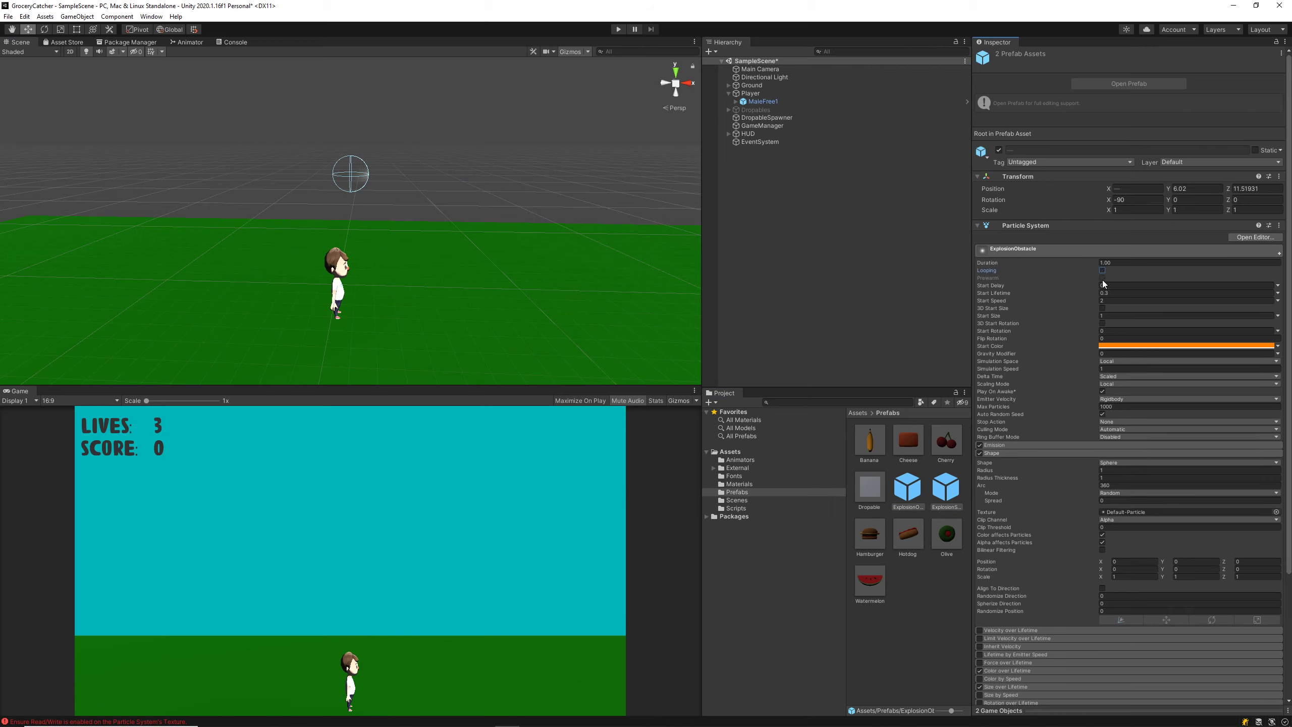
click(1123, 422)
click(1139, 453)
Pick Default-Particle as the Shape texture, then place an ExplosionObstacle in the scene beside the character and expand its Shape module.
click(1278, 512)
double_click(876, 397)
drag(899, 478, 519, 171)
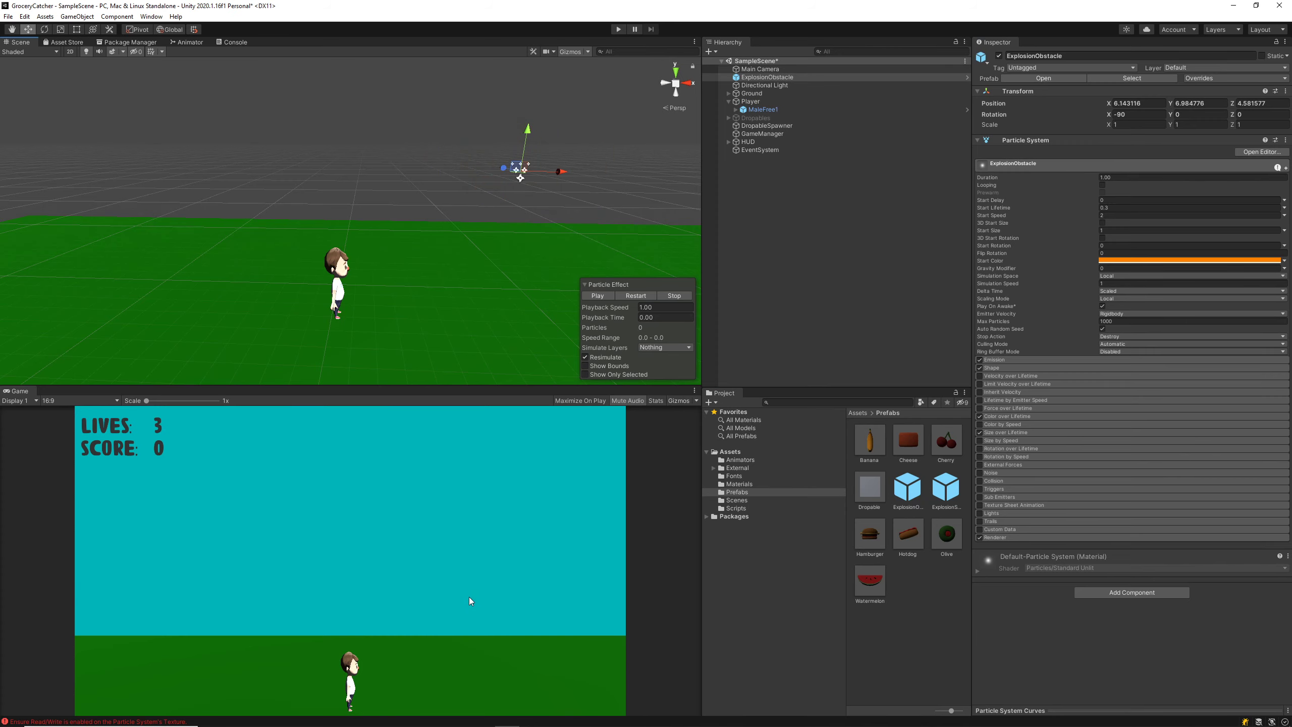
click(774, 79)
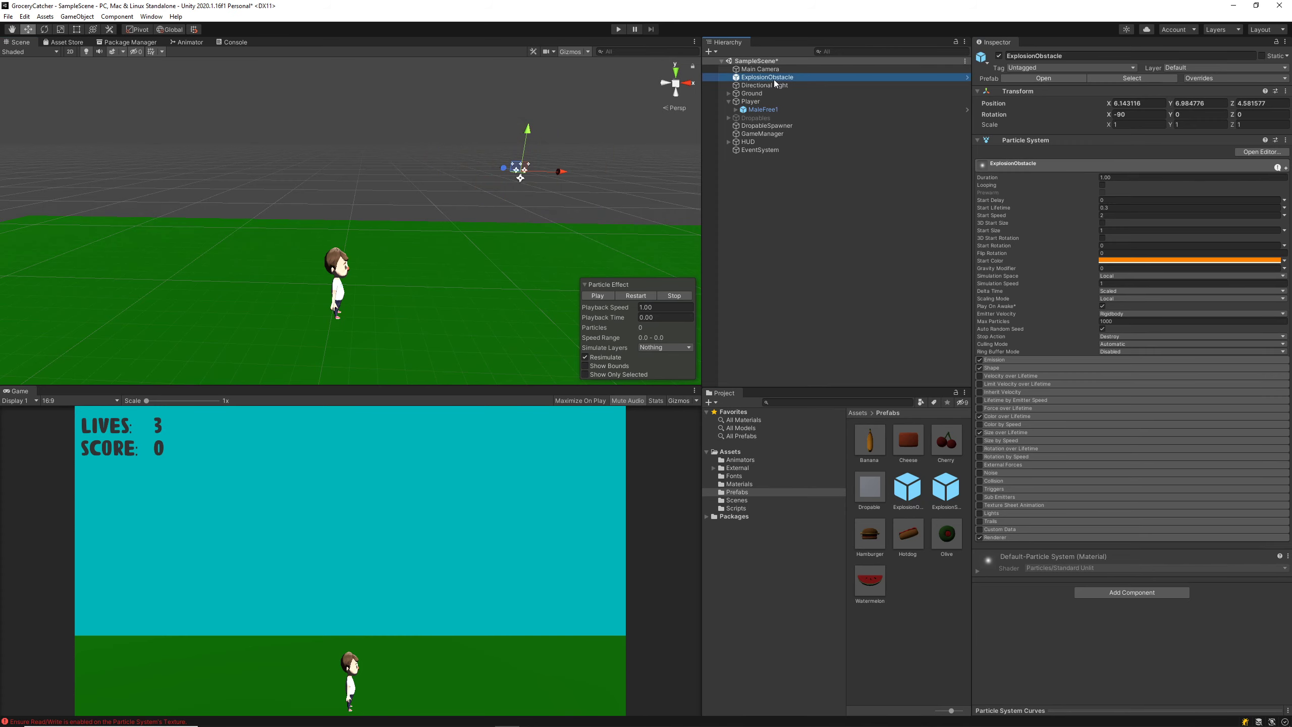
click(1018, 367)
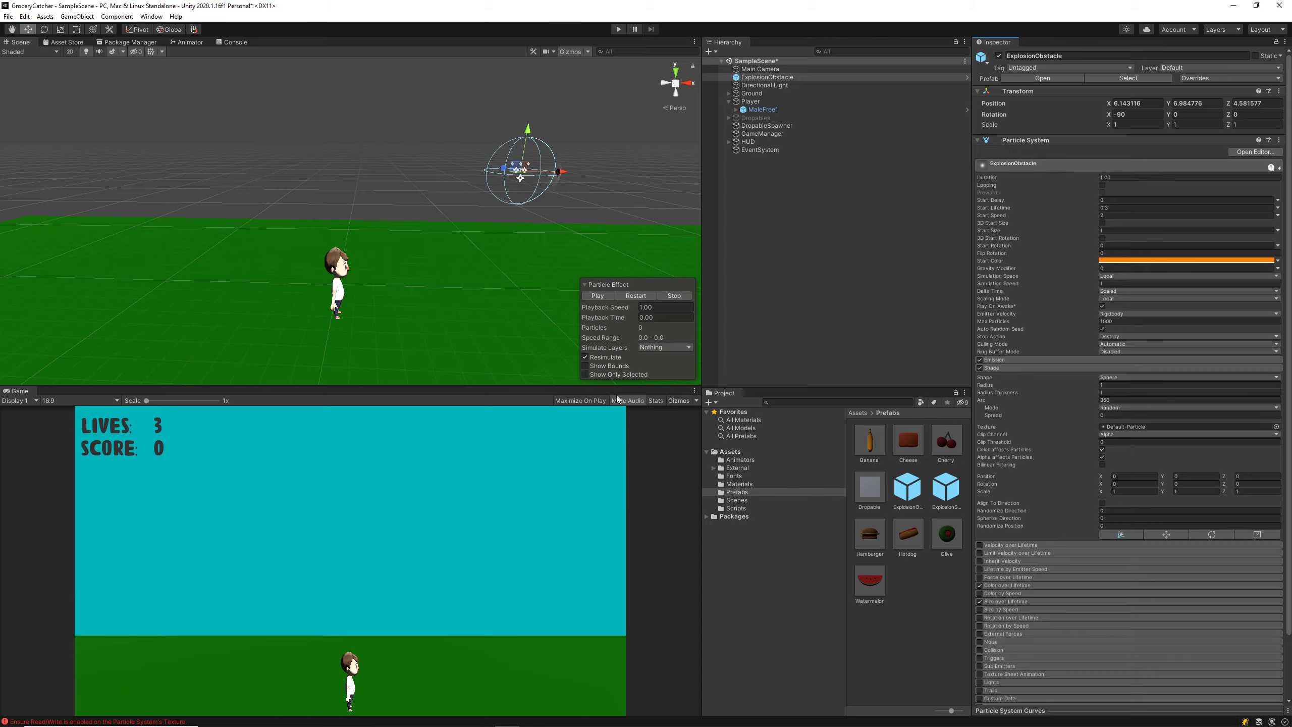
click(634, 185)
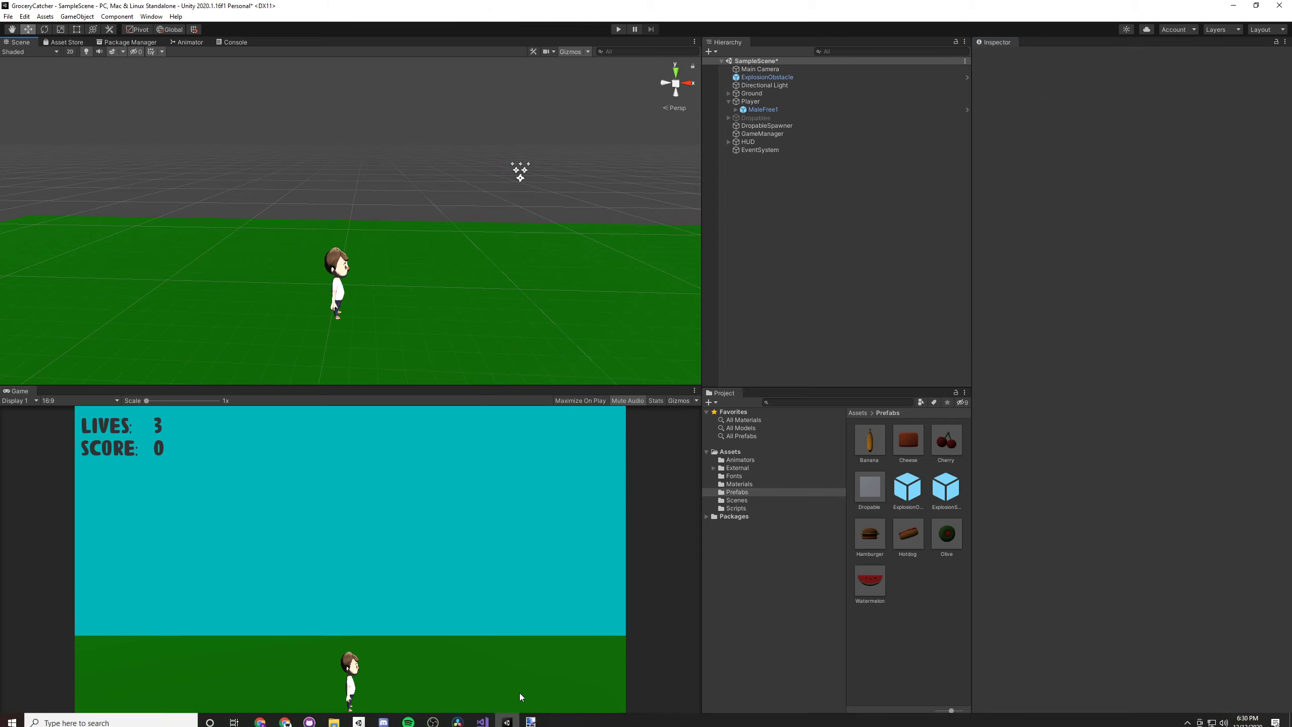
Switch to paint.net and start saving the blank white image under a new name in the GroceryCatcher project's Assets folder.
mouse_move(530, 717)
click(578, 665)
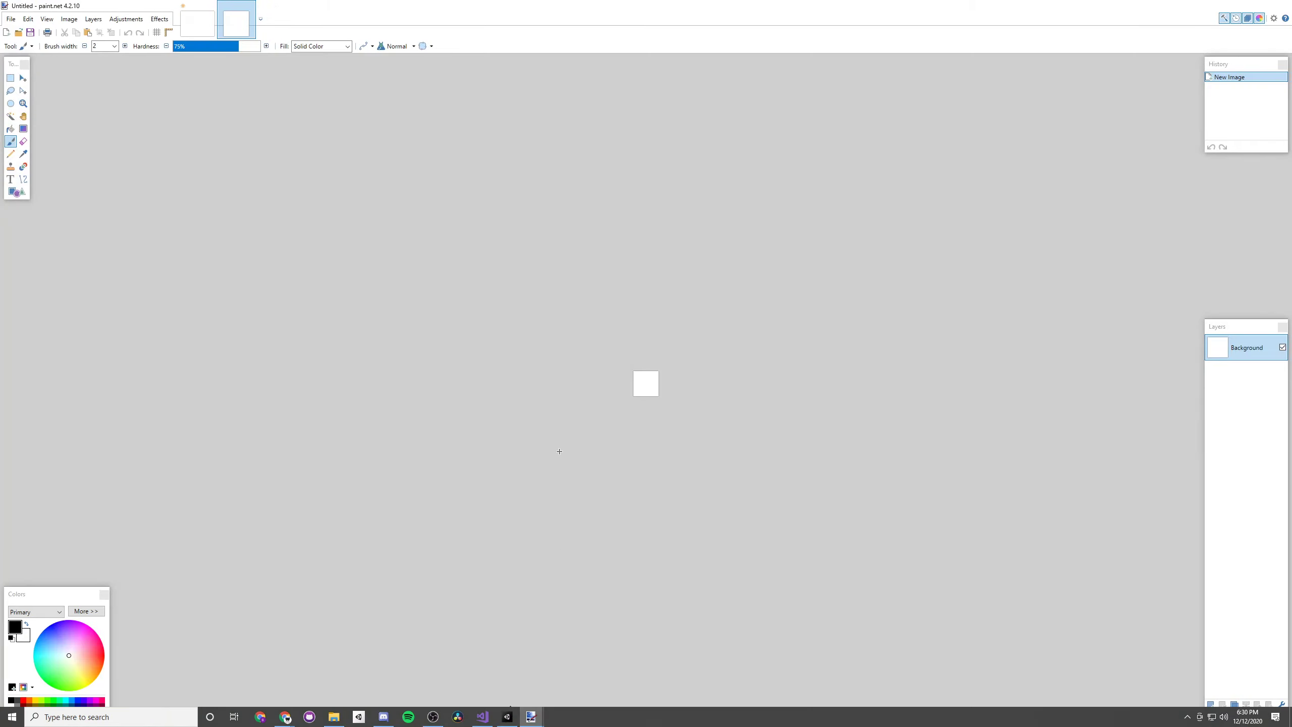
click(11, 18)
click(11, 18)
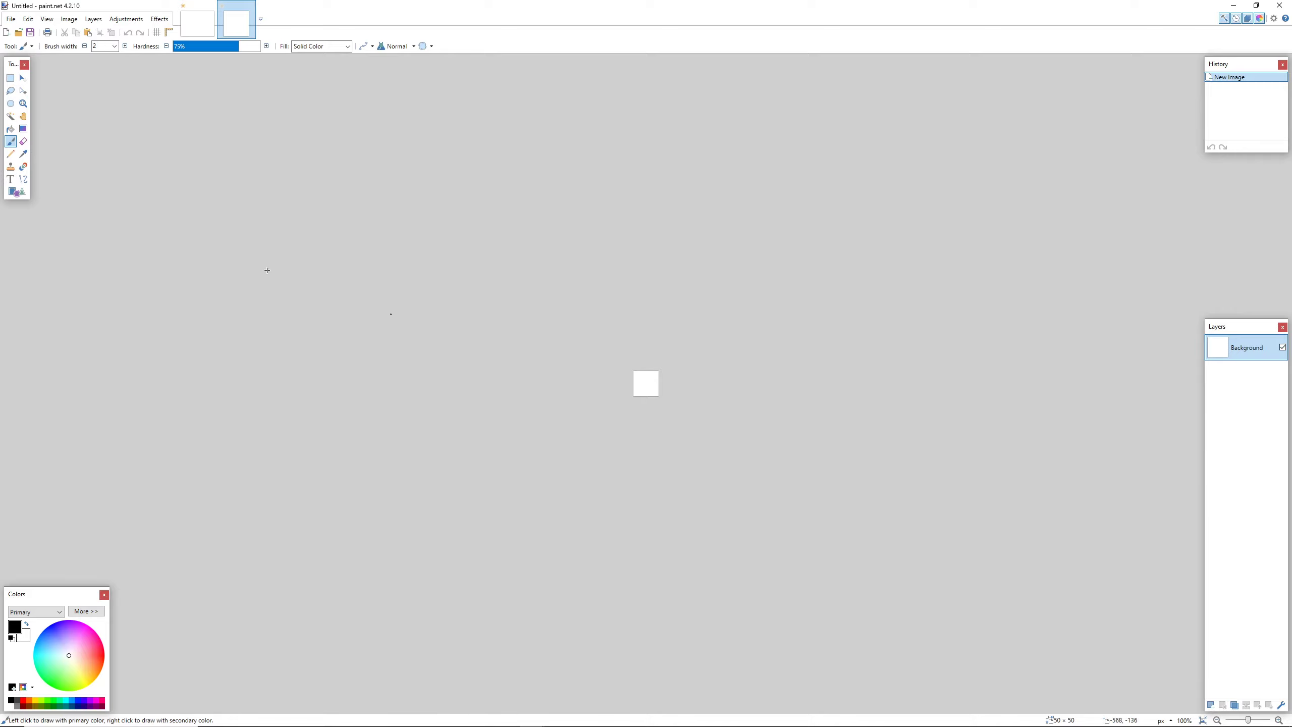
click(11, 18)
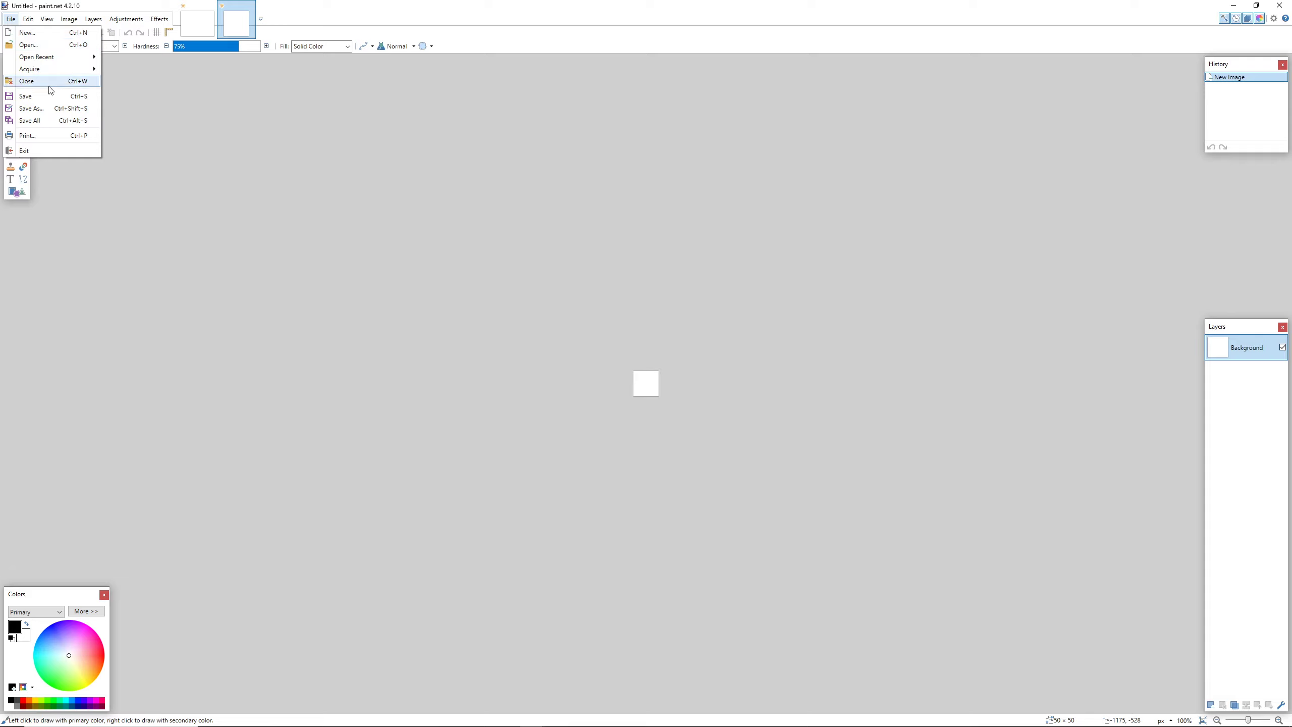
click(31, 108)
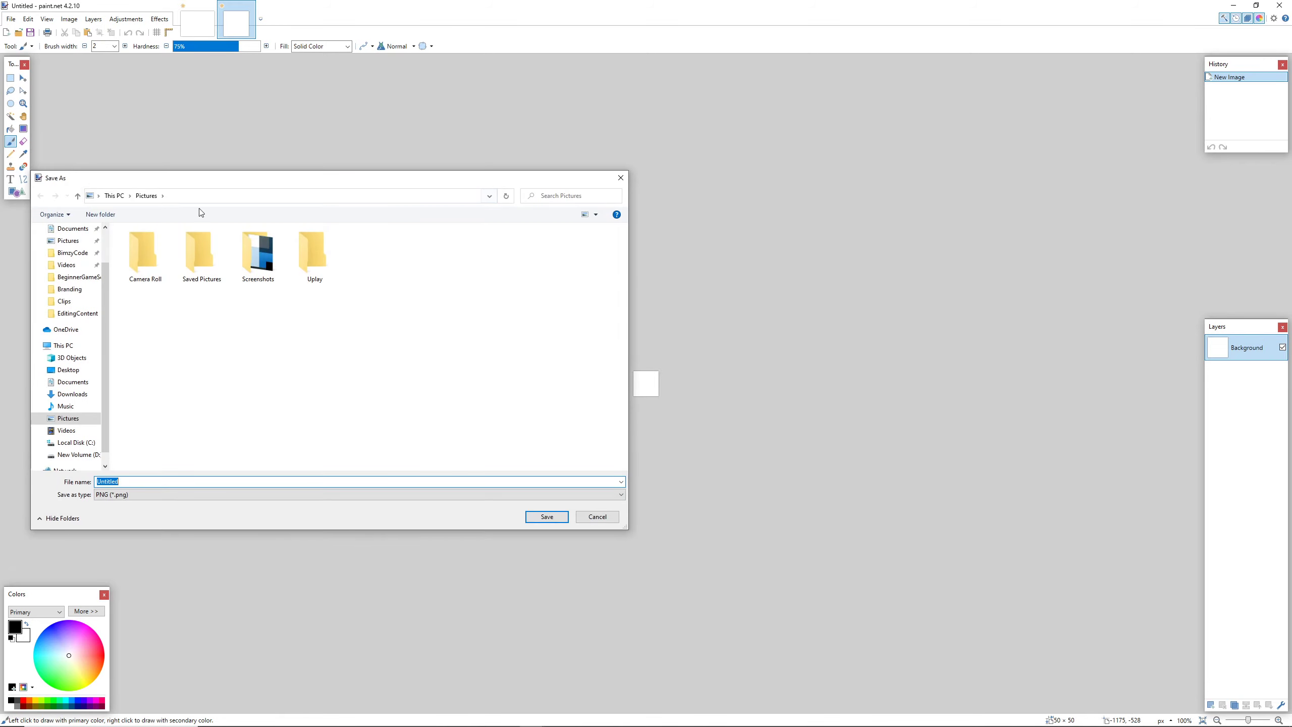
click(72, 252)
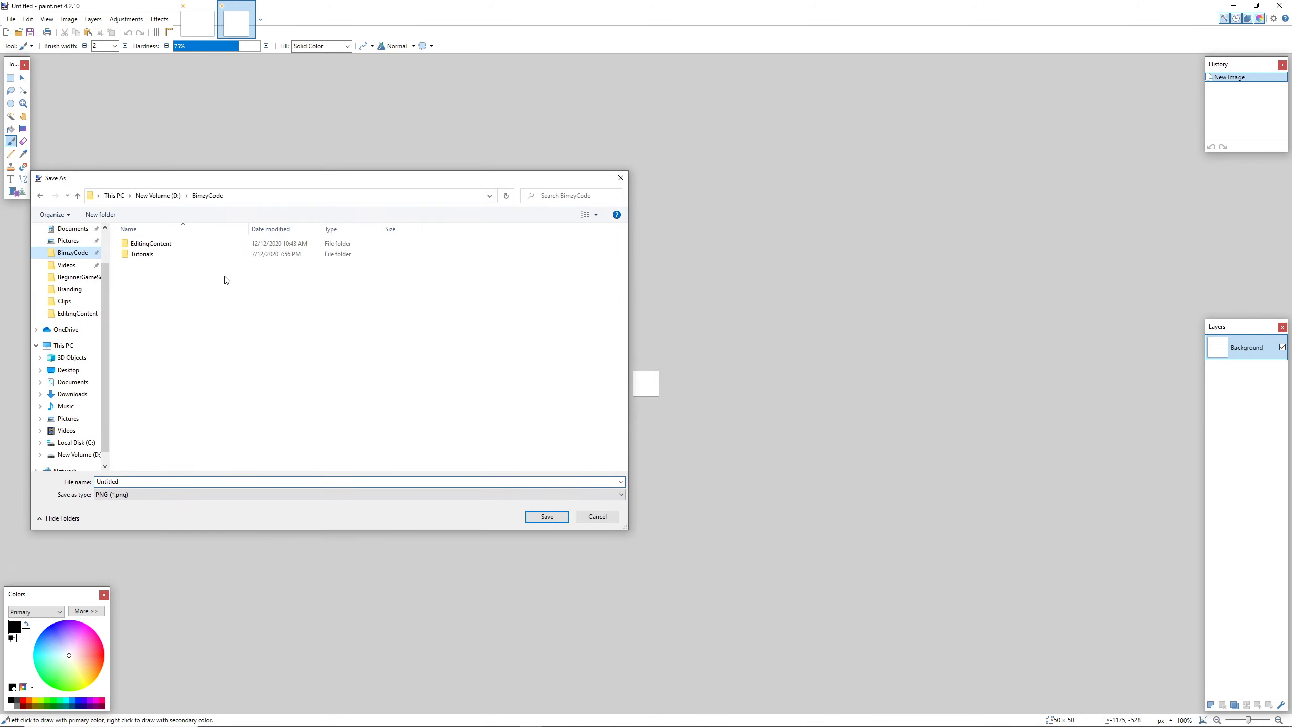
double_click(153, 254)
double_click(165, 245)
double_click(179, 245)
double_click(160, 245)
Create a folder named Textures inside Assets and open it as the save location.
right_click(183, 345)
mouse_move(269, 489)
click(330, 485)
text(Textures)
key(Return)
double_click(161, 316)
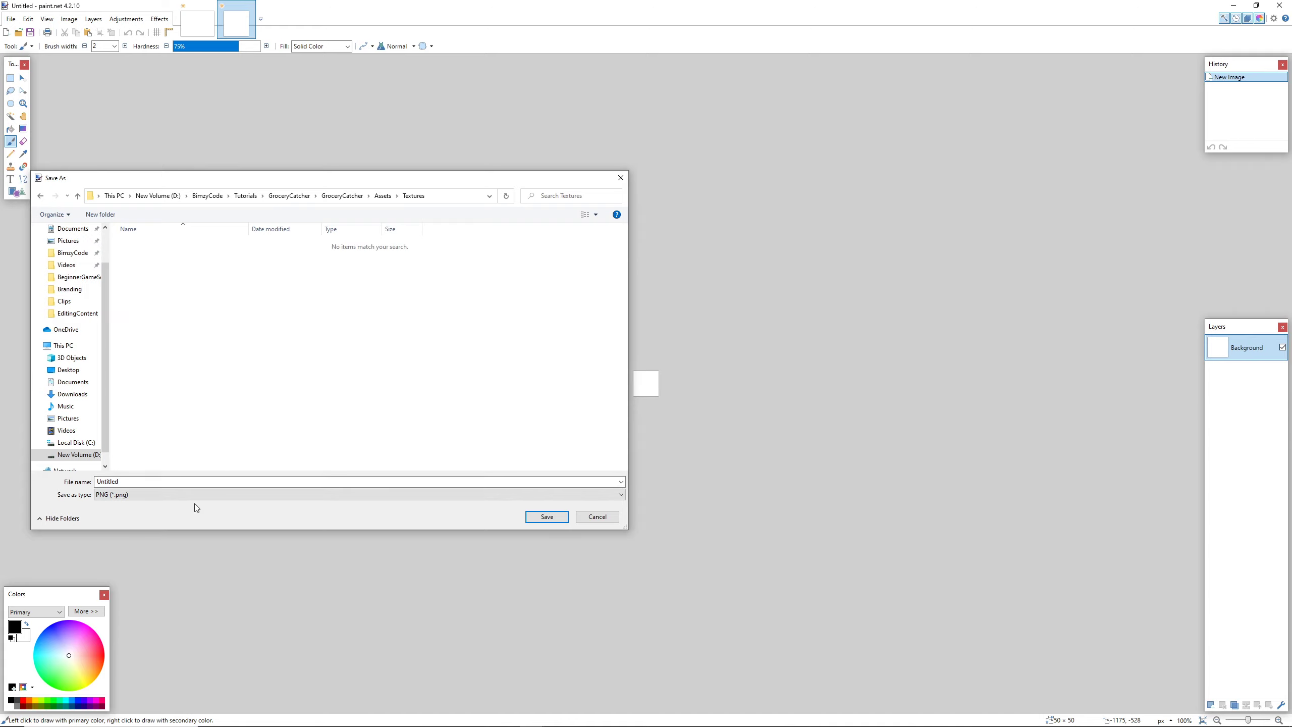
Save the white image as particleShape in PNG format, accepting the default save configuration.
double_click(170, 482)
text(parti)
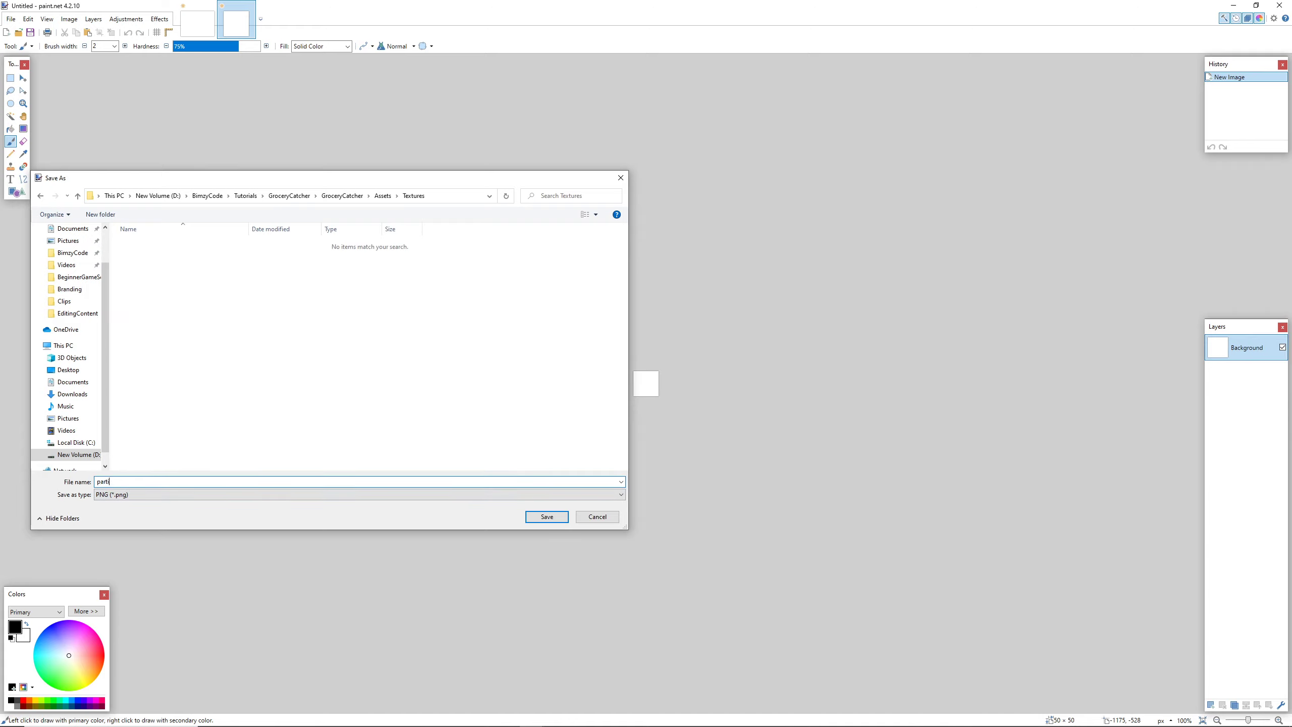
text(cleShape)
click(535, 520)
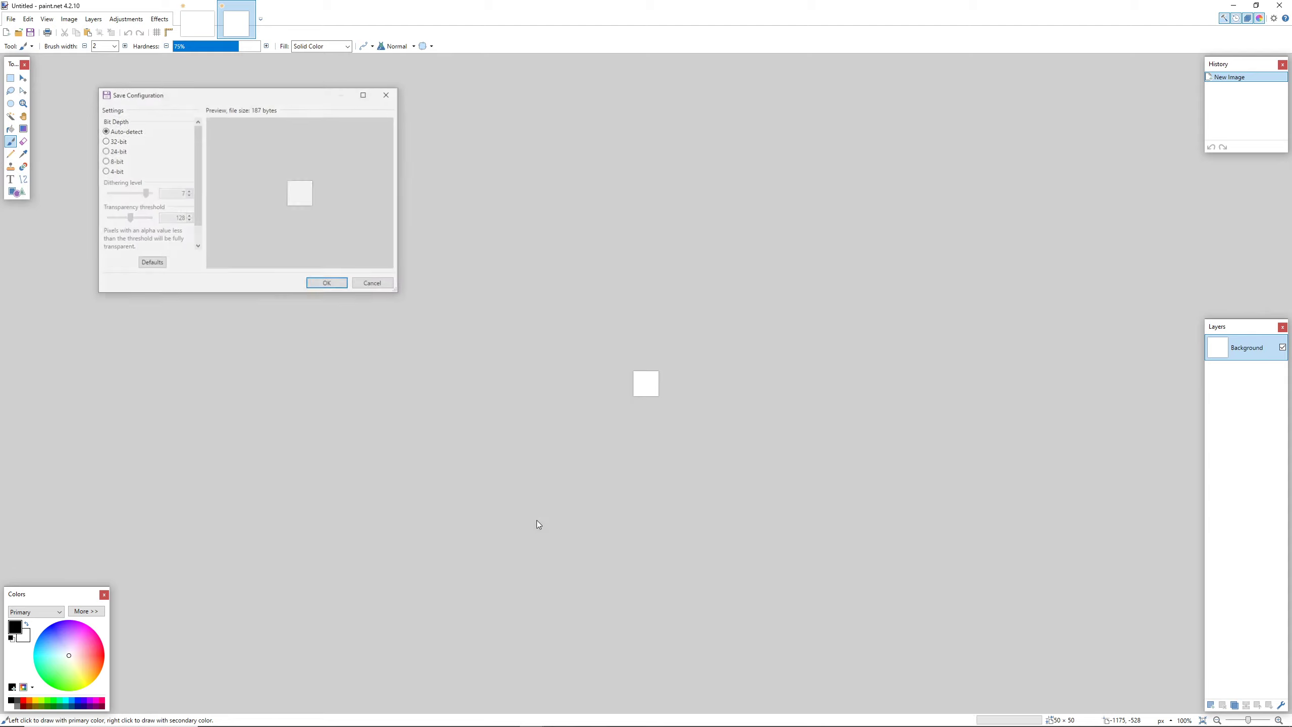
click(325, 284)
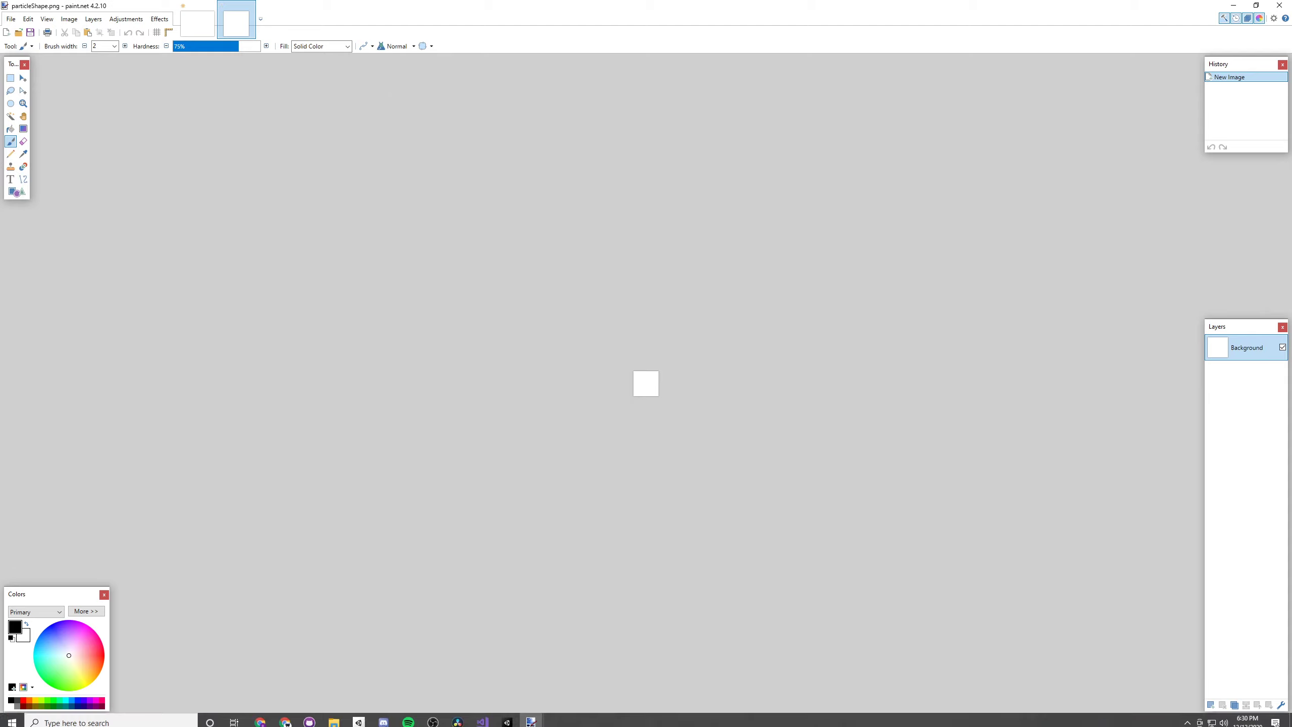
Switch to Unity and change the Texture Type of particleShape in the Textures folder to Default, applying the import settings.
click(515, 717)
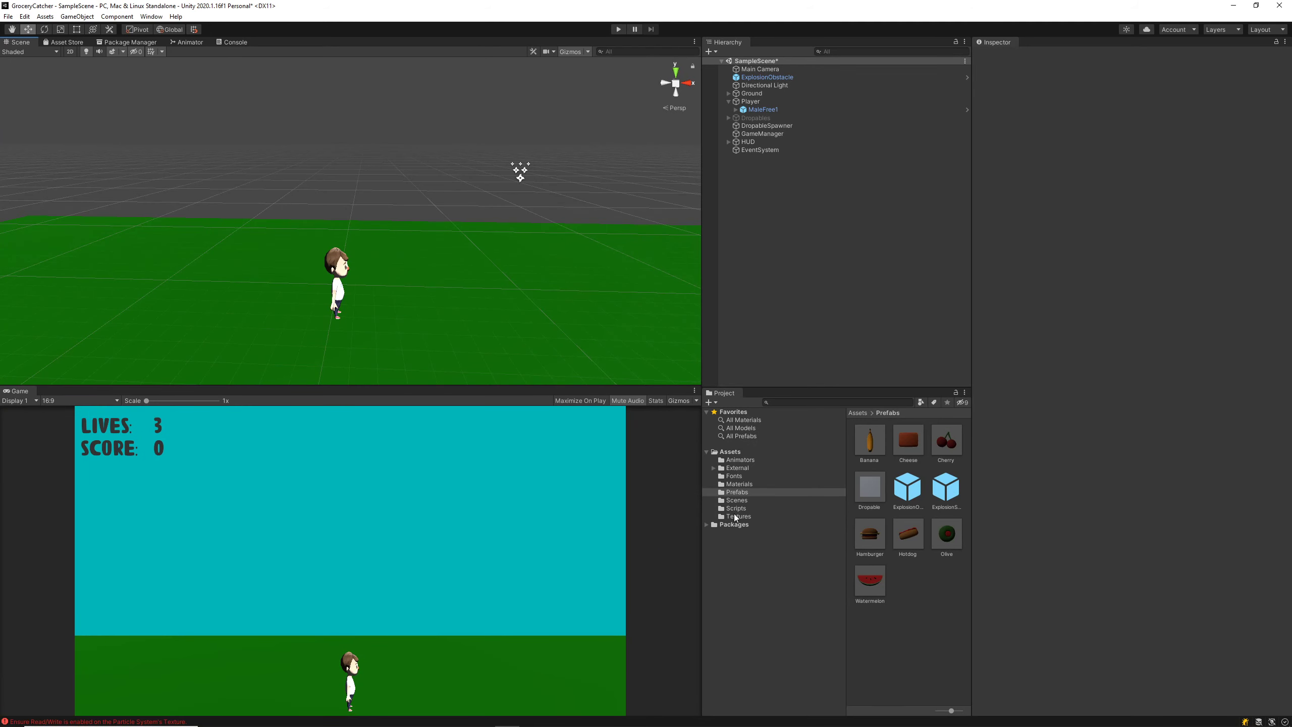
click(771, 517)
click(876, 448)
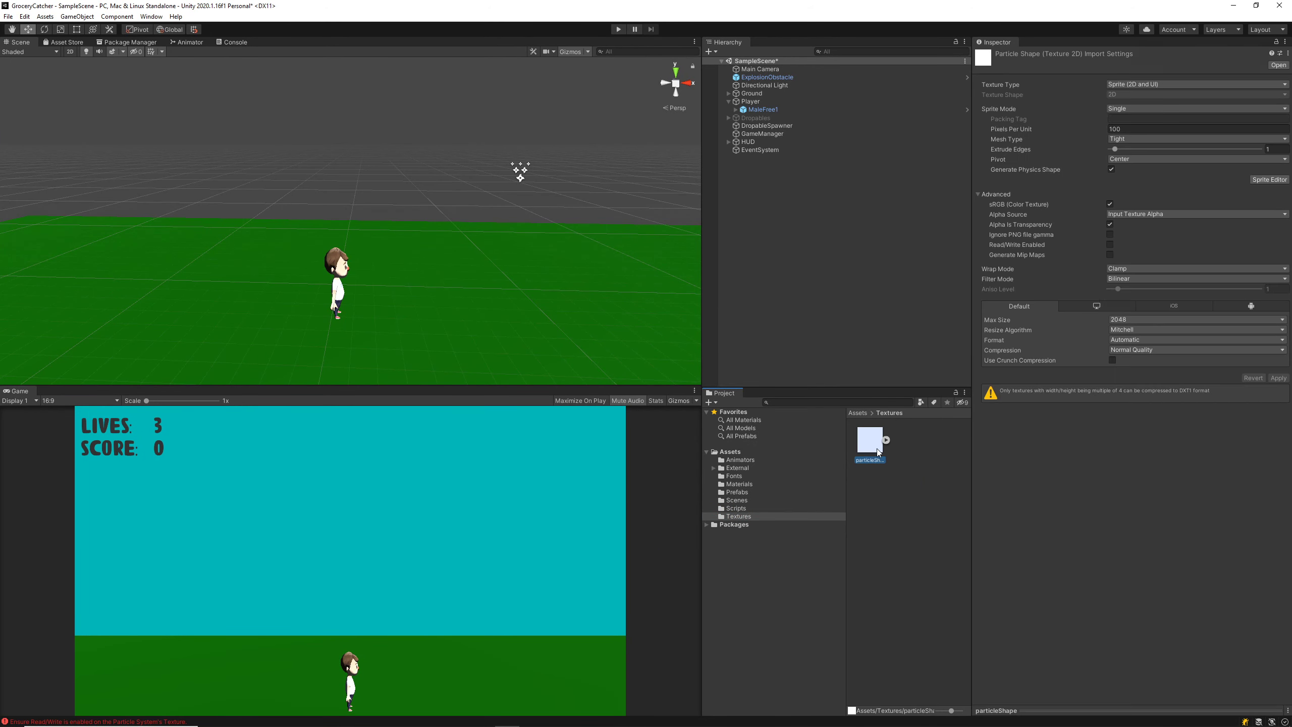
click(1141, 86)
click(1161, 93)
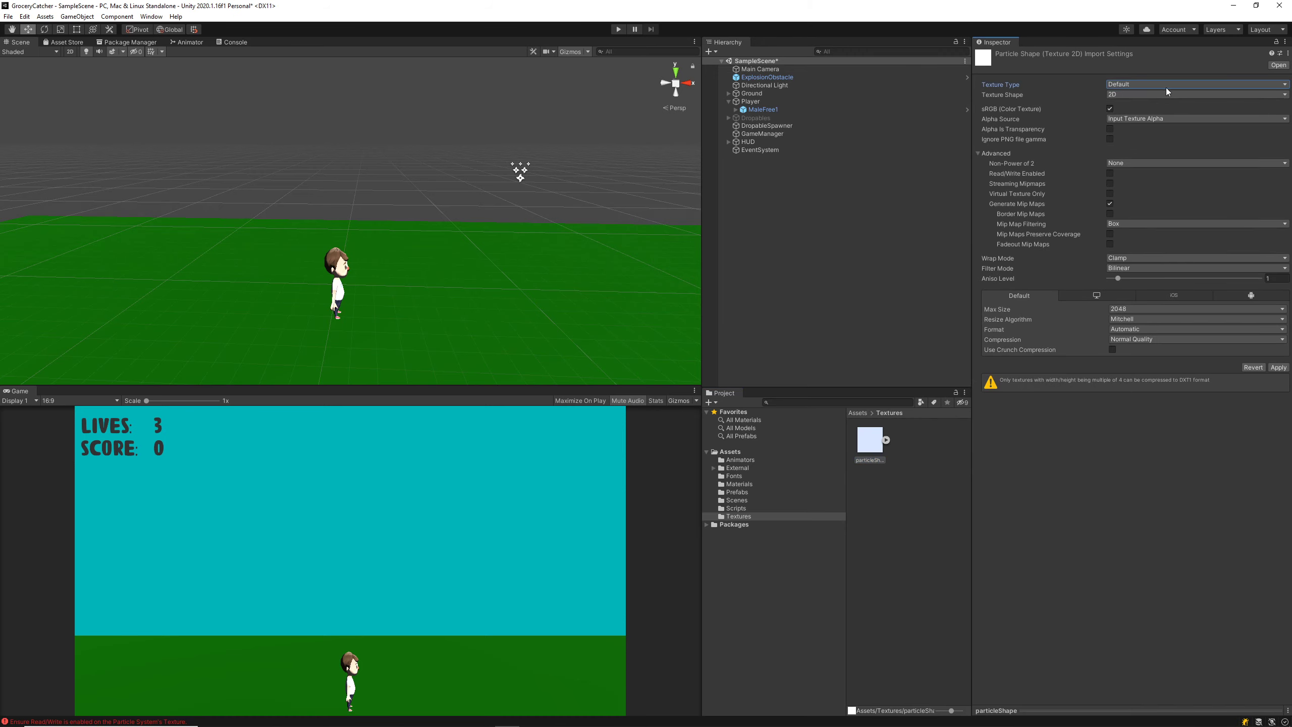
click(1278, 367)
Assign particleShape as the Shape texture of the scene's ExplosionObstacle and preview its particle effect.
click(768, 76)
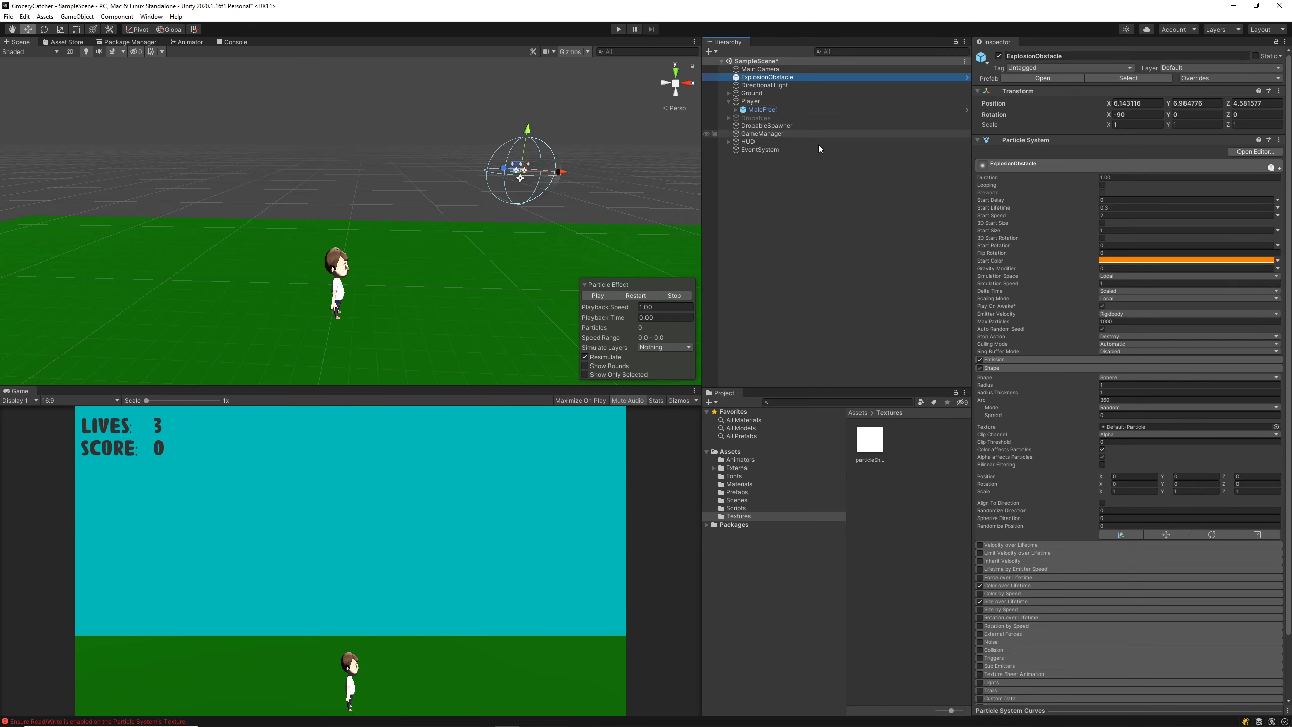
drag(870, 439, 1150, 424)
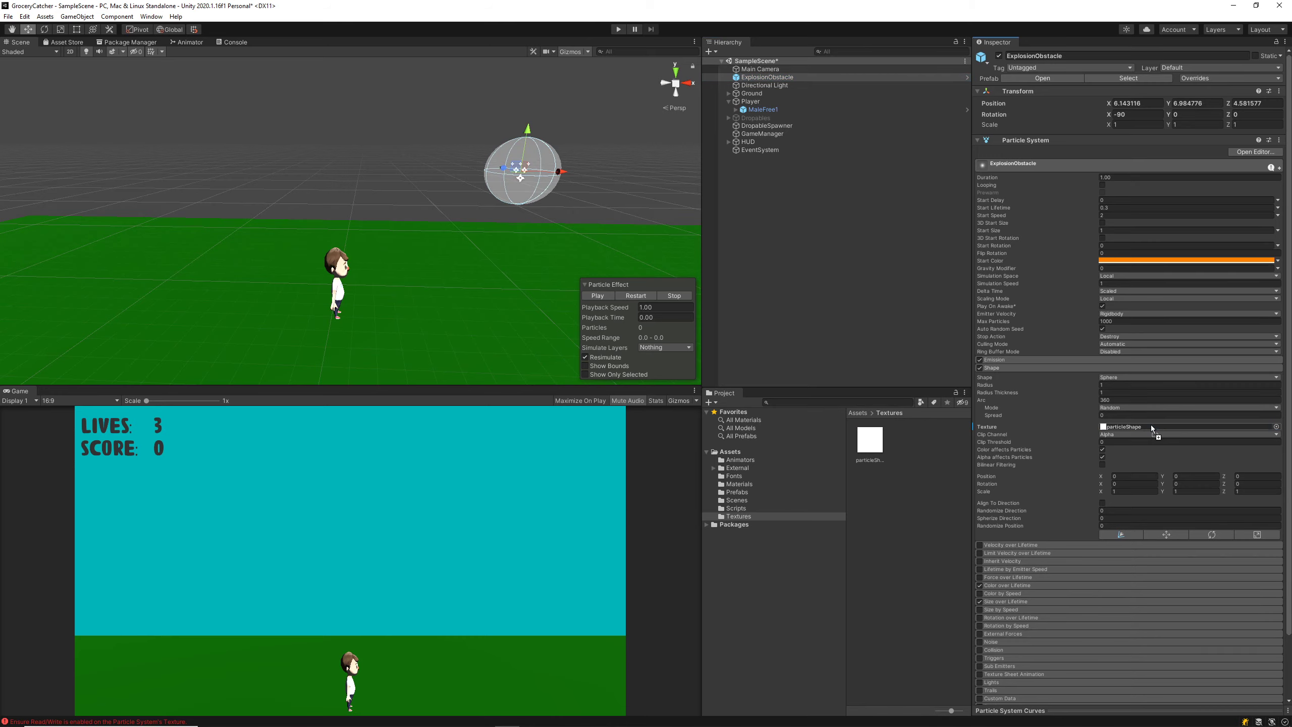
click(602, 135)
click(768, 77)
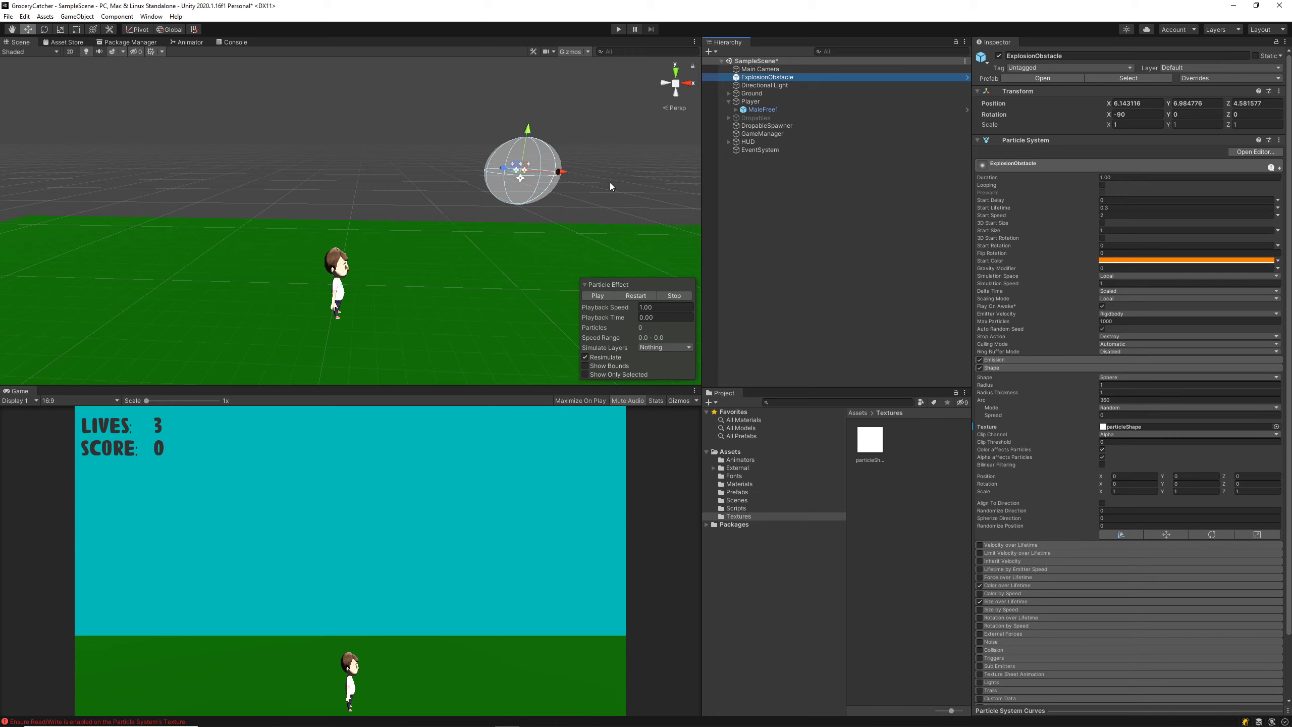
click(603, 297)
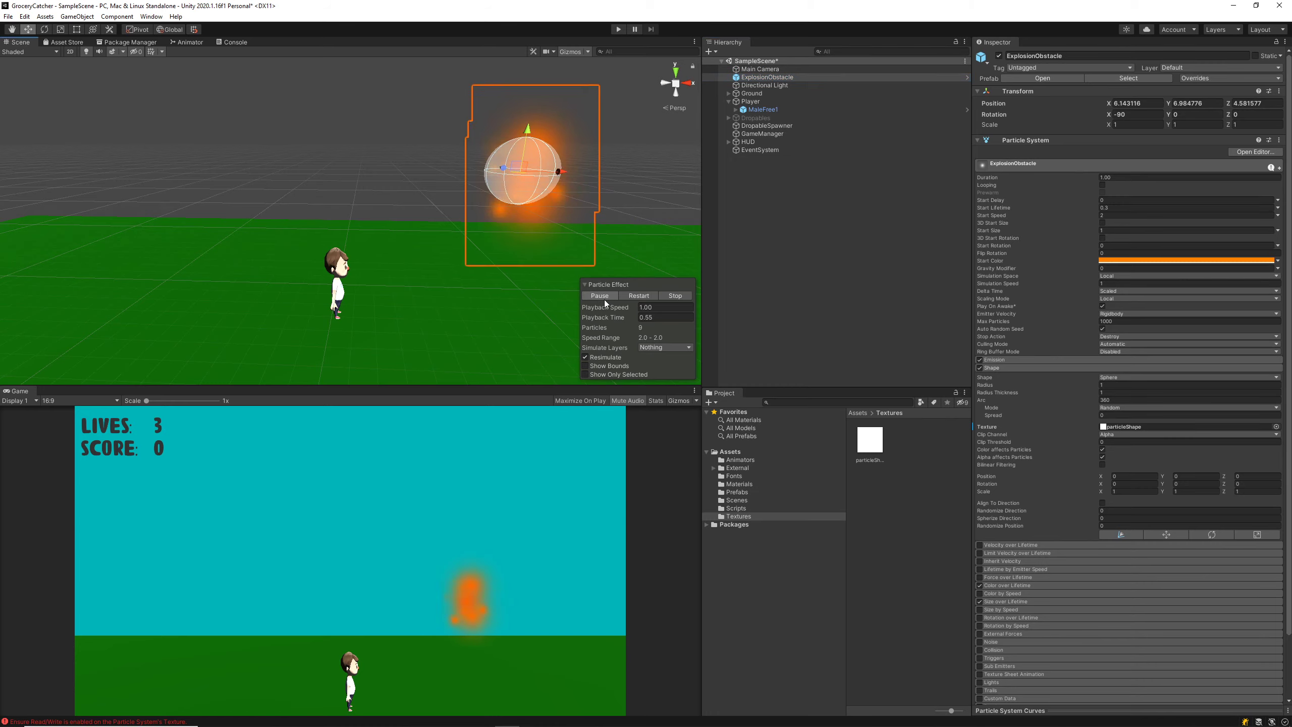
click(594, 294)
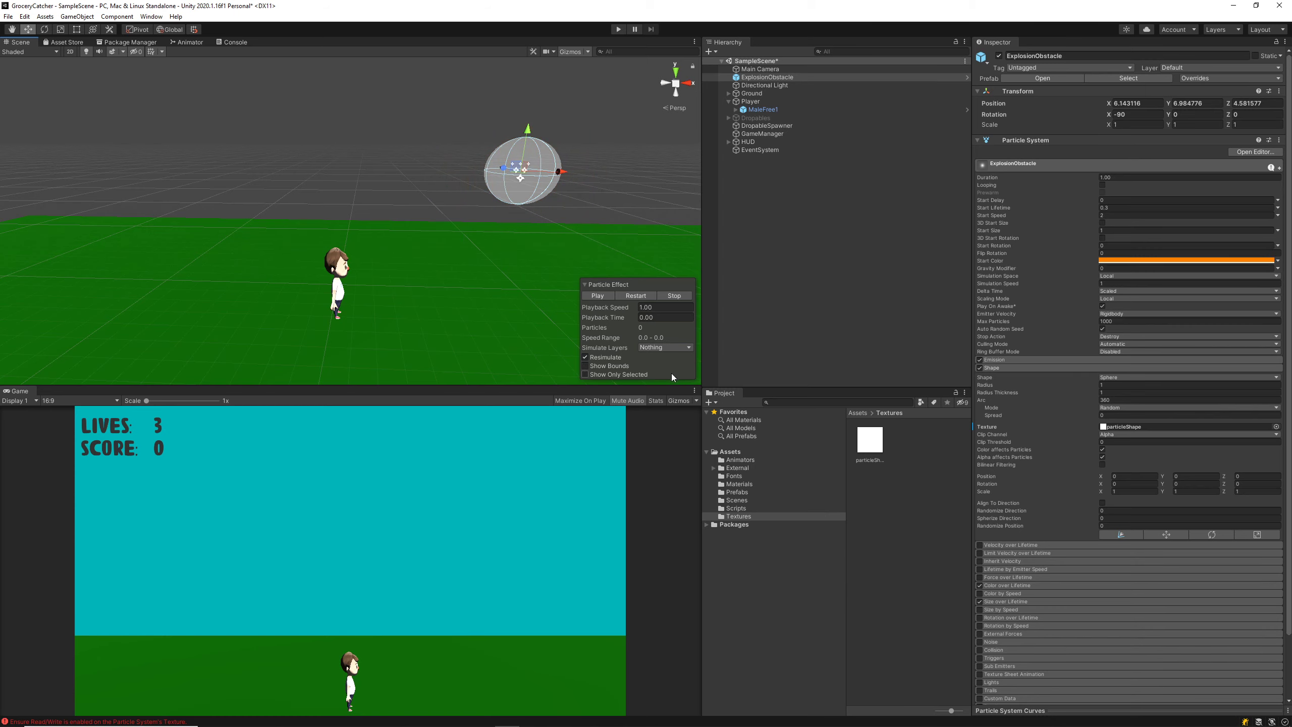
Enable Read/Write for the particleShape texture and apply the import settings.
click(867, 448)
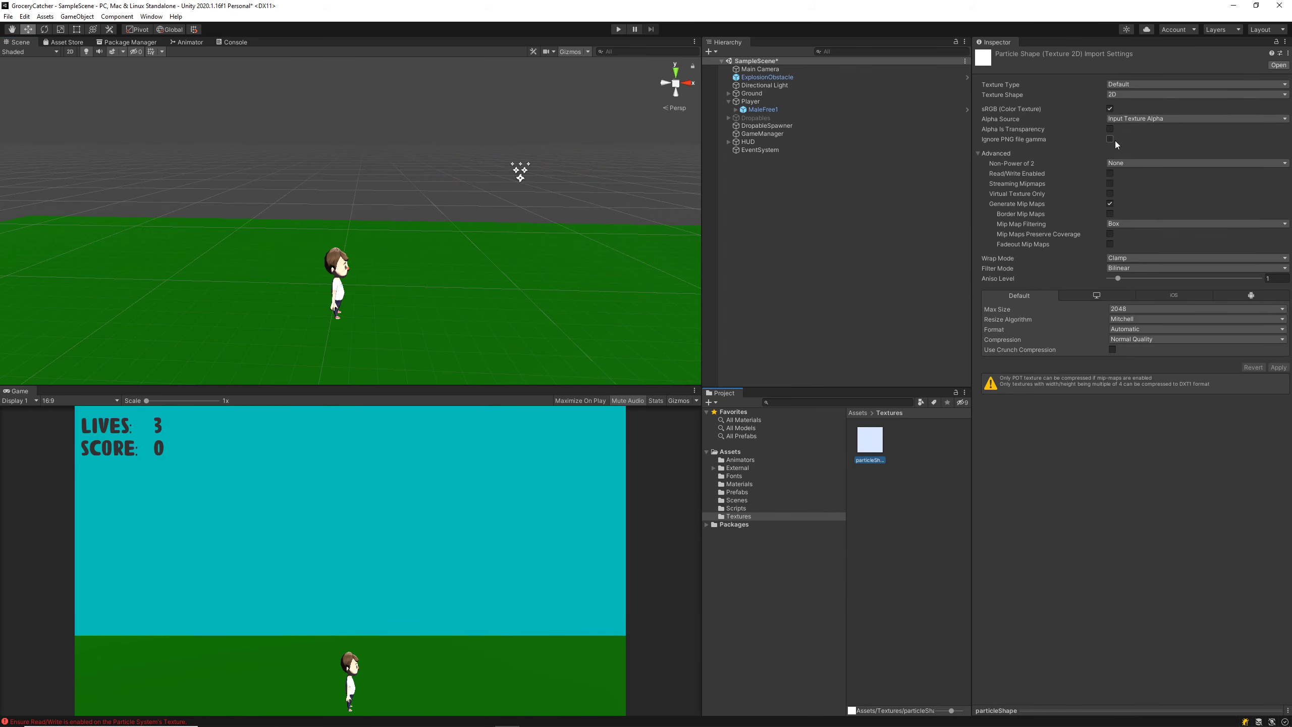
click(1110, 174)
click(1278, 368)
click(1279, 368)
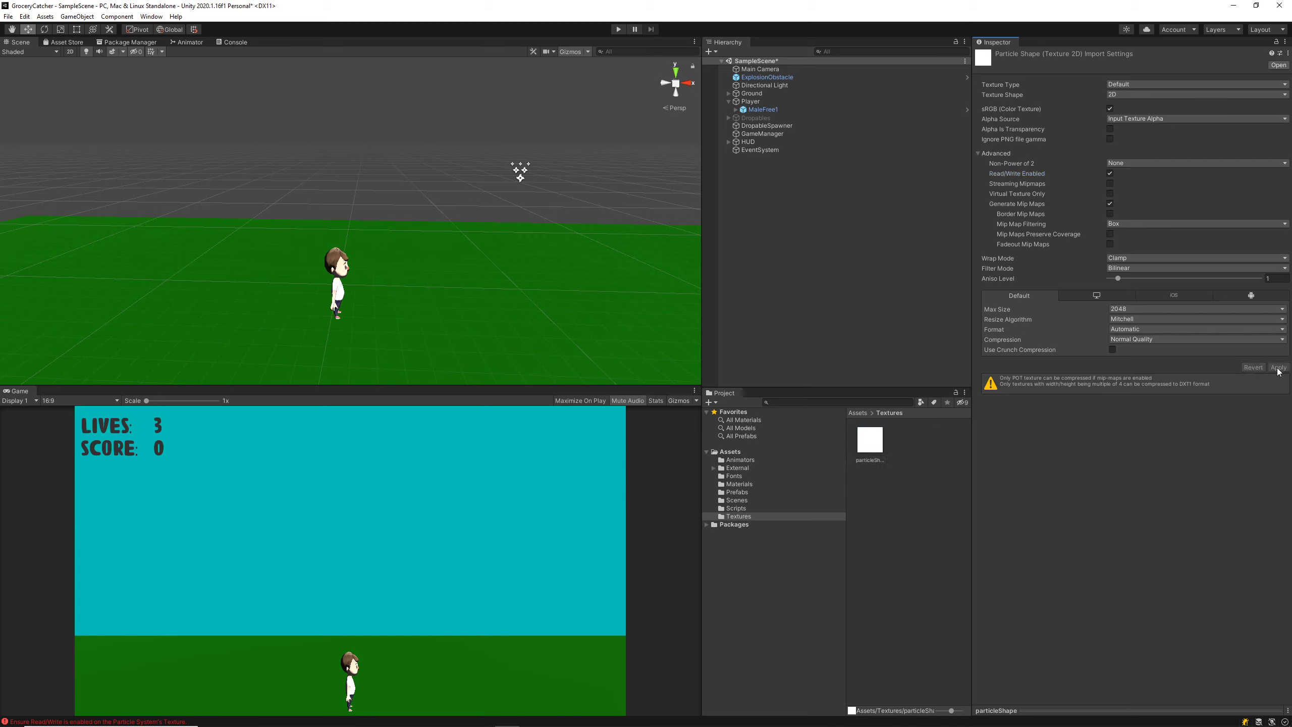
Delete the ExplosionObstacle object from the SampleScene hierarchy.
click(808, 77)
key(Delete)
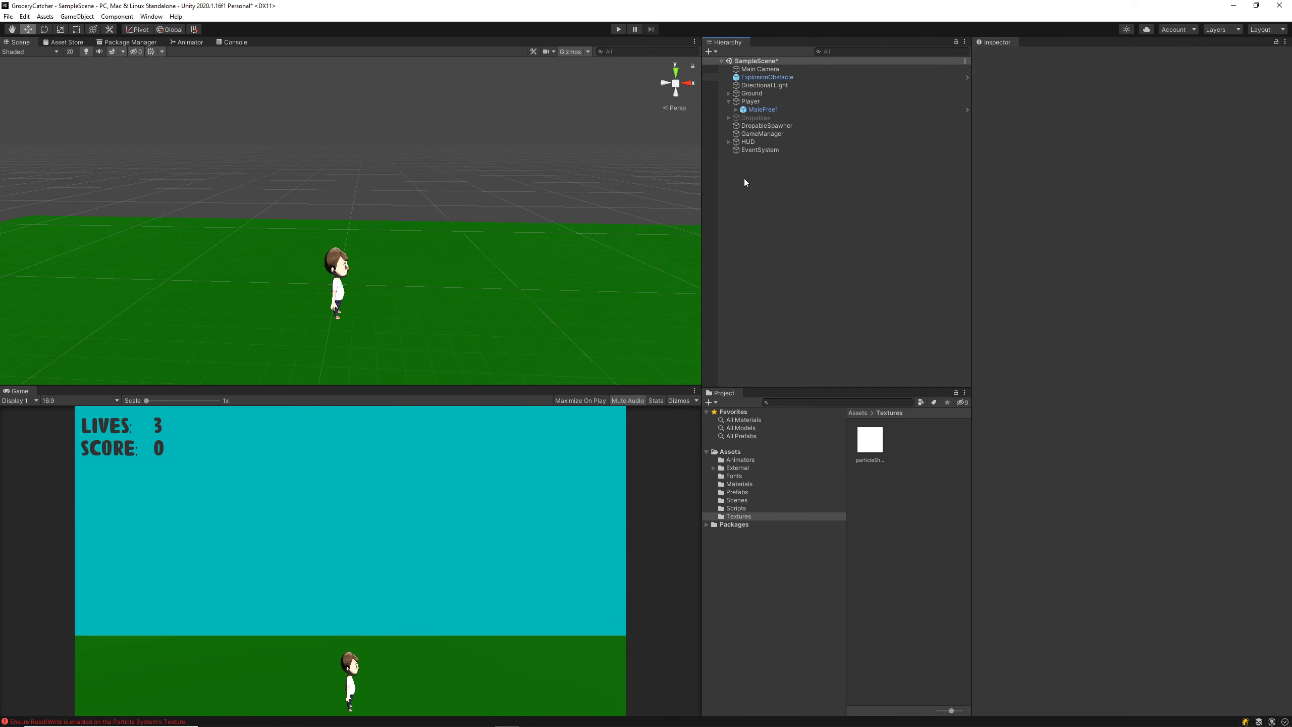
Select the ExplosionObstacle and ExplosionScore prefabs together in the Prefabs folder and choose particleShape as their Shape texture.
click(759, 469)
click(743, 493)
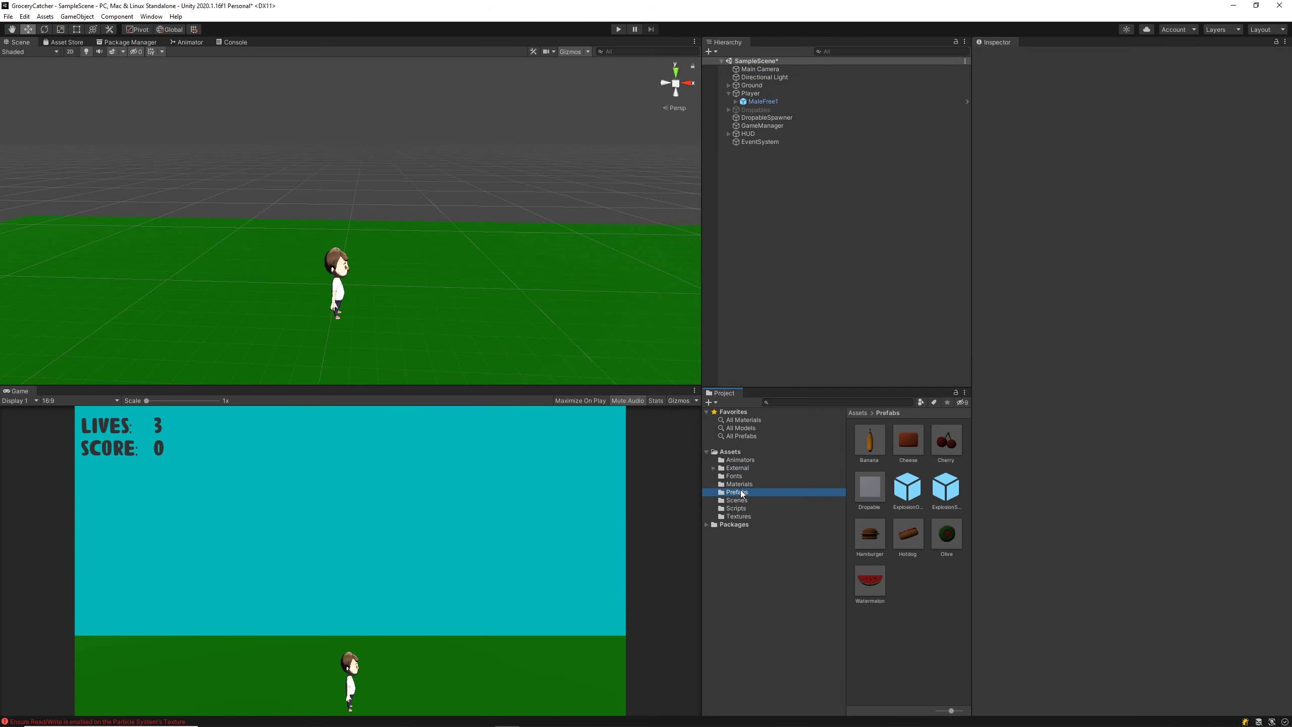
click(909, 490)
ctrl+click(945, 489)
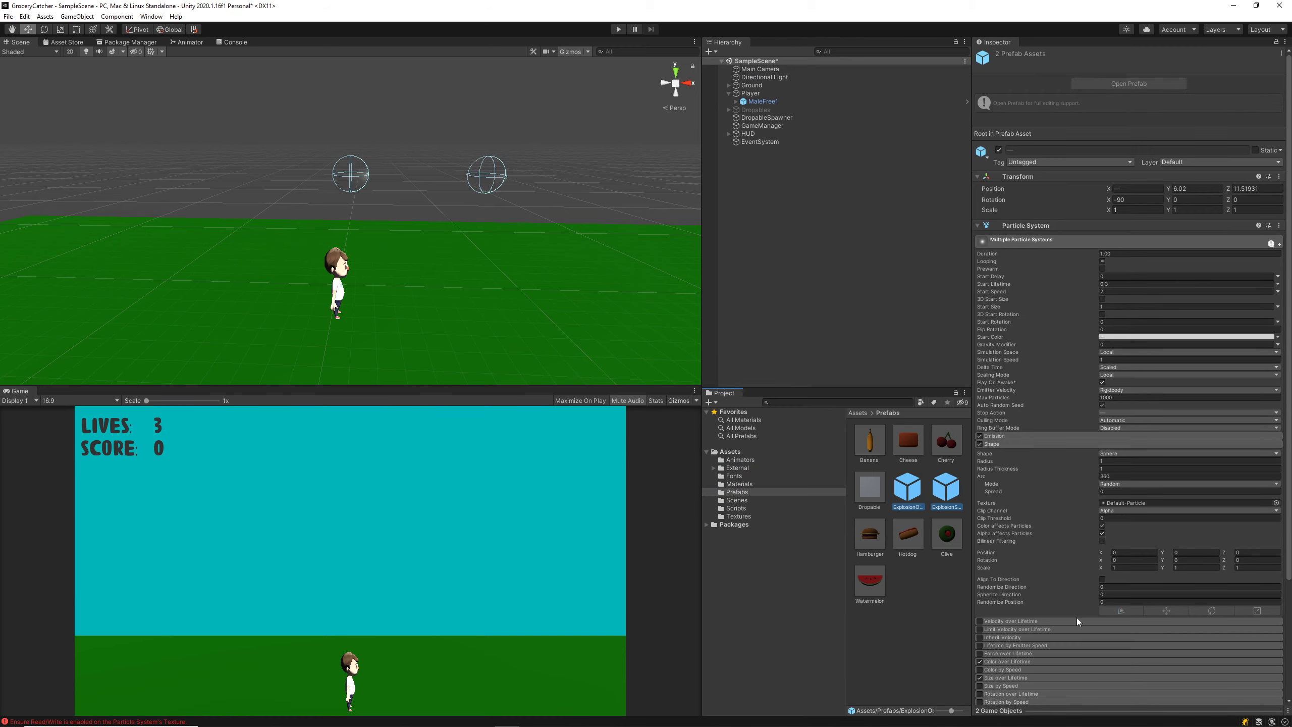
scroll(1005, 632, down, 5)
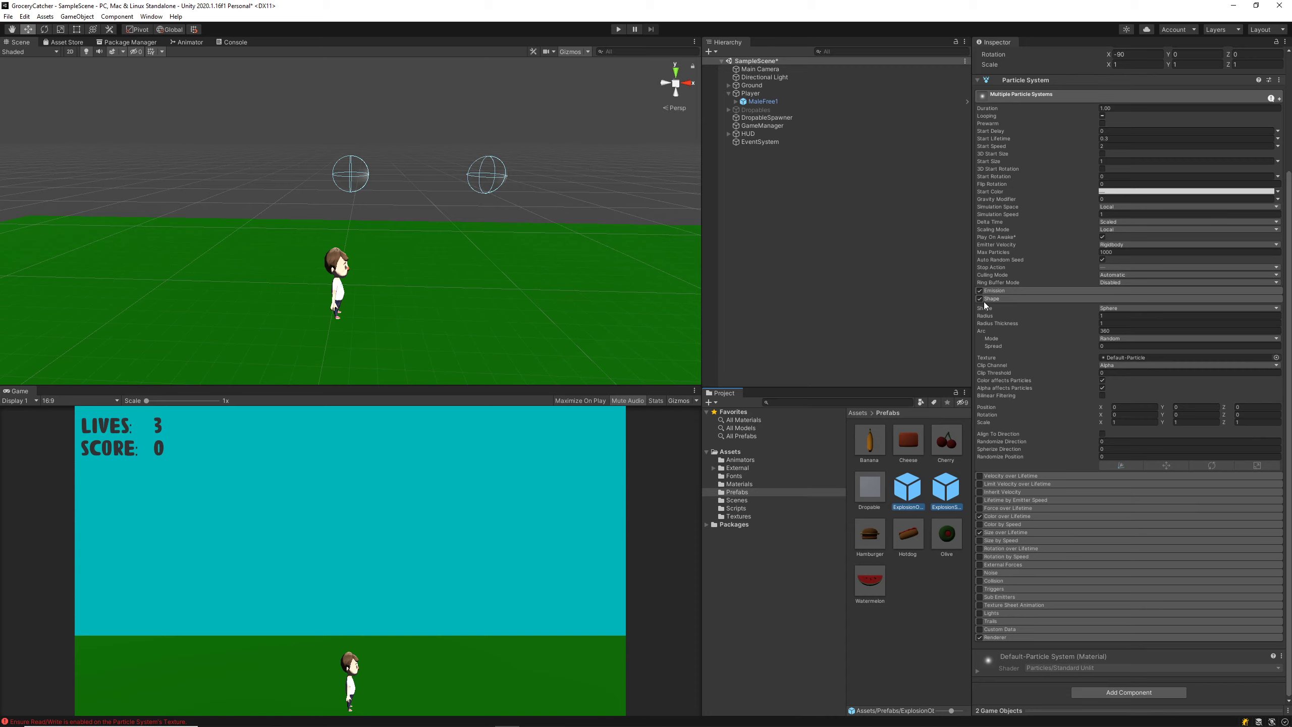
click(1276, 357)
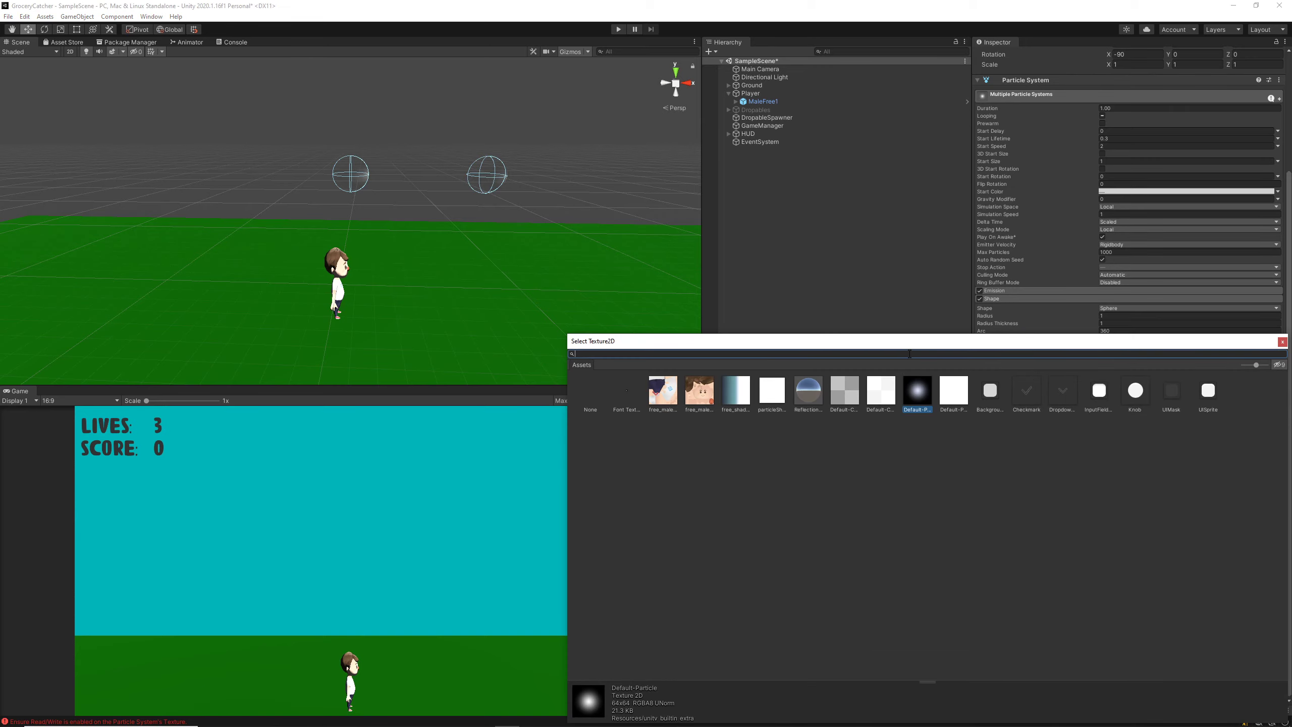
click(768, 402)
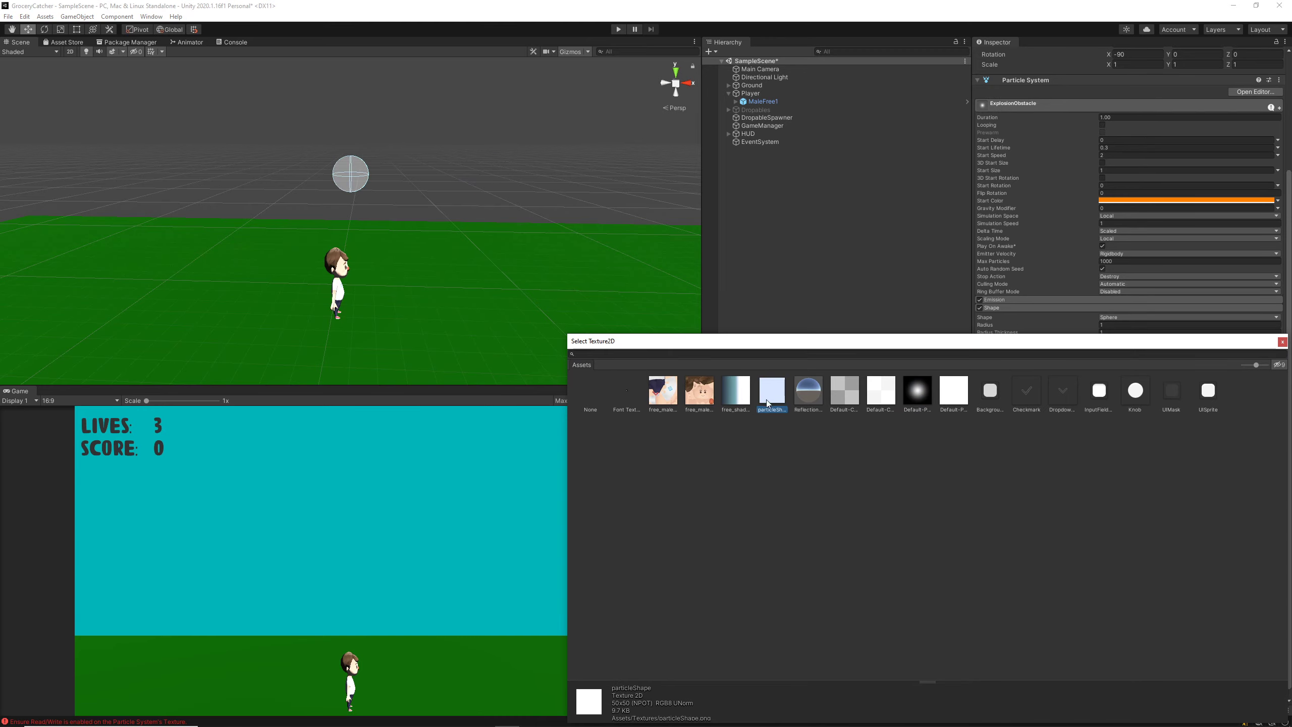
double_click(768, 402)
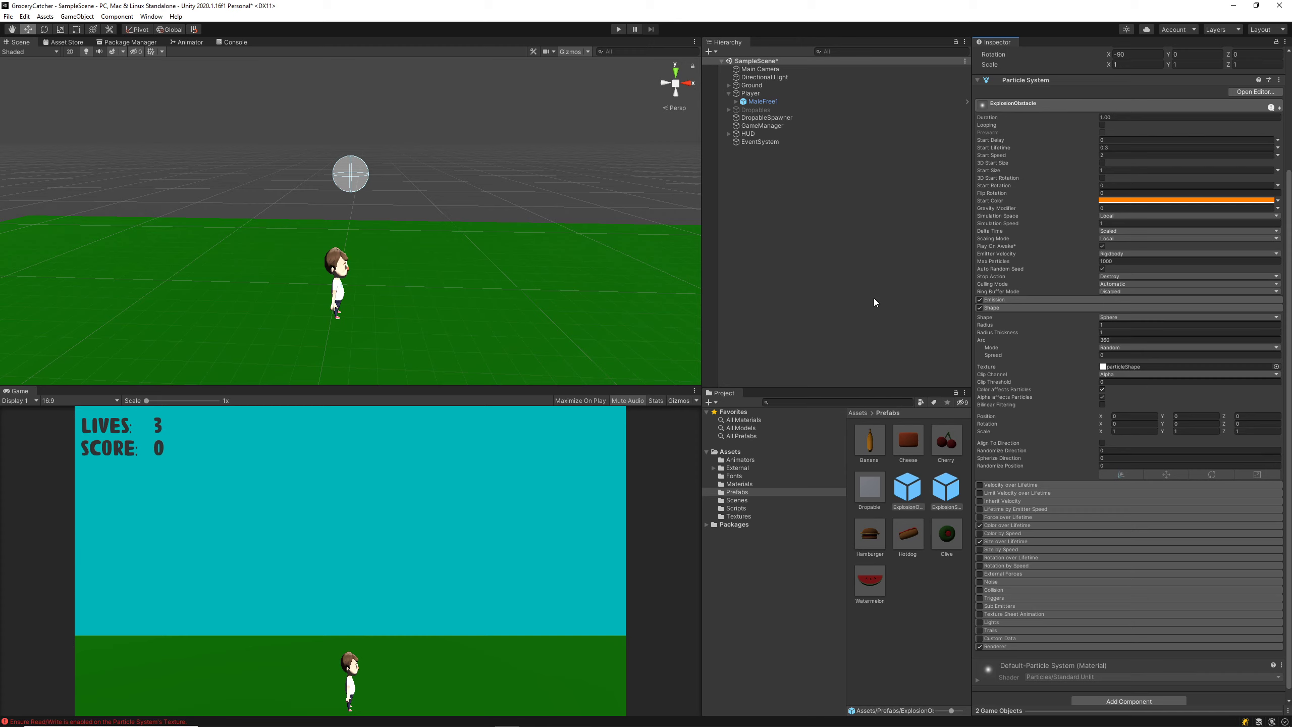
Place the ExplosionObstacle prefab in the scene above the ground, beside the character.
click(907, 487)
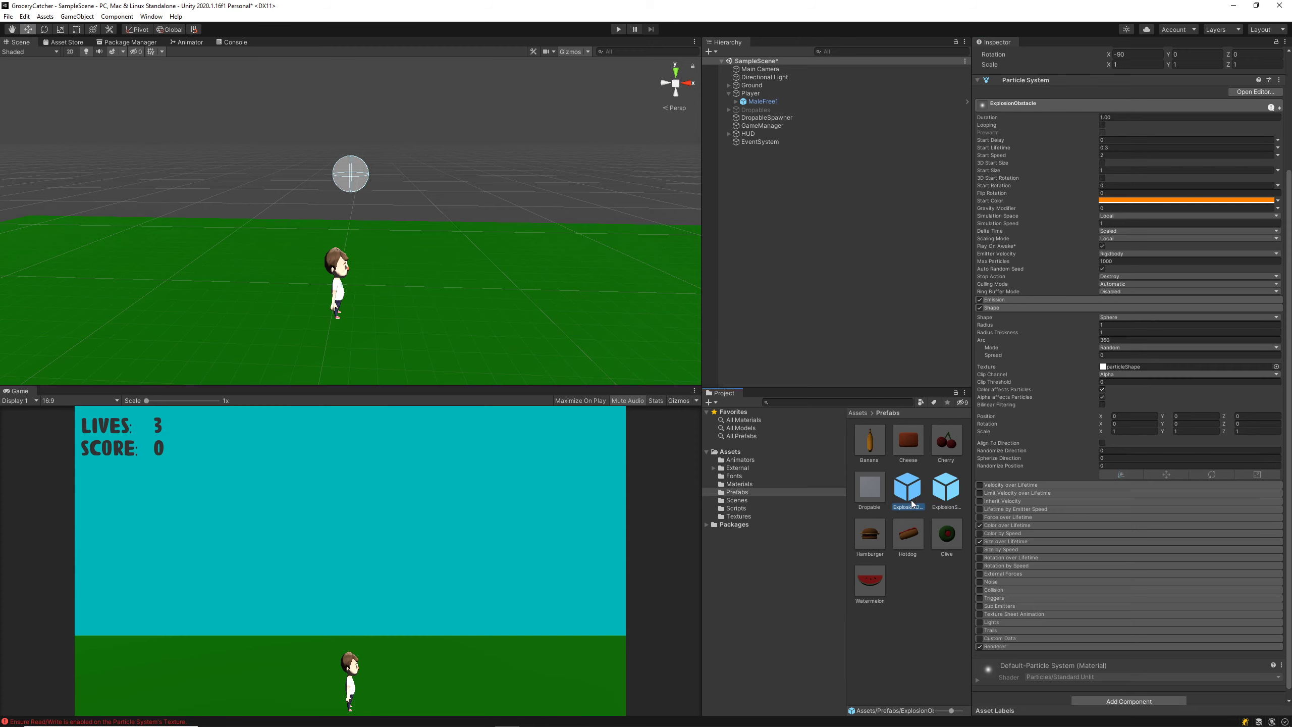
drag(907, 488, 540, 174)
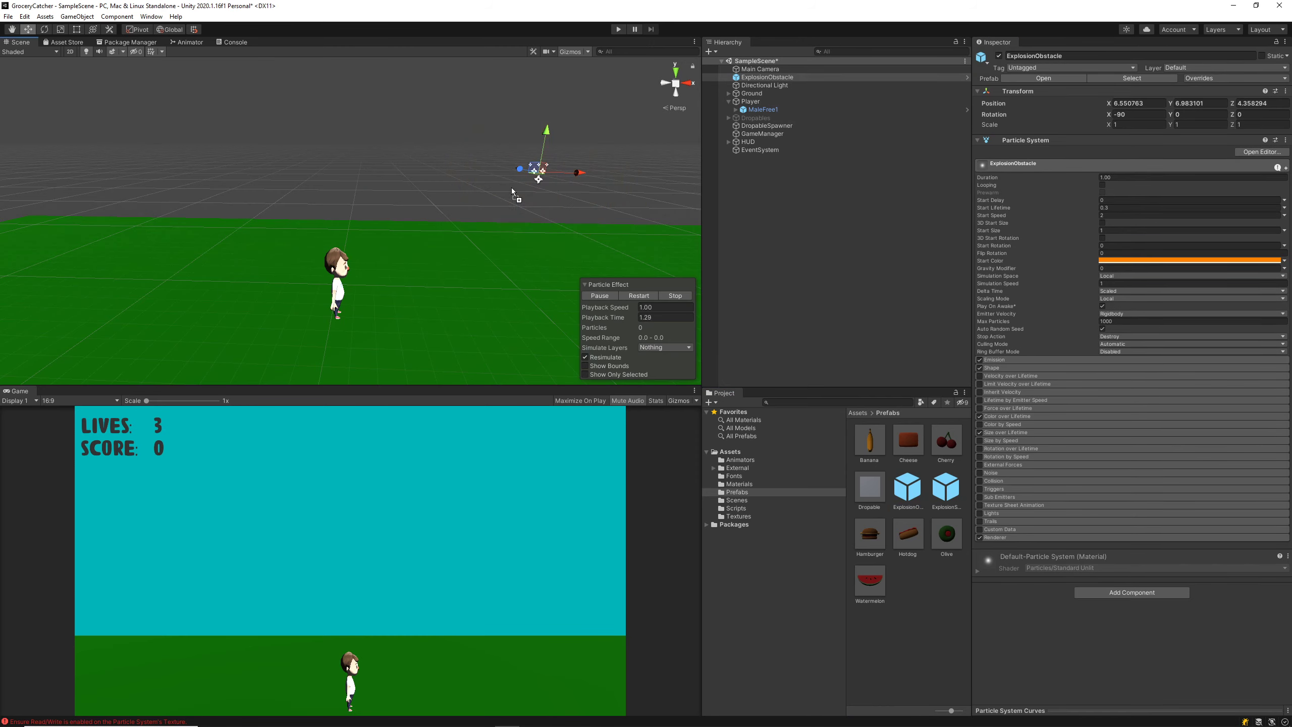
Place the ExplosionScore prefab above the character to preview its particles, and delete both explosion objects from the SampleScene hierarchy.
drag(946, 488, 370, 119)
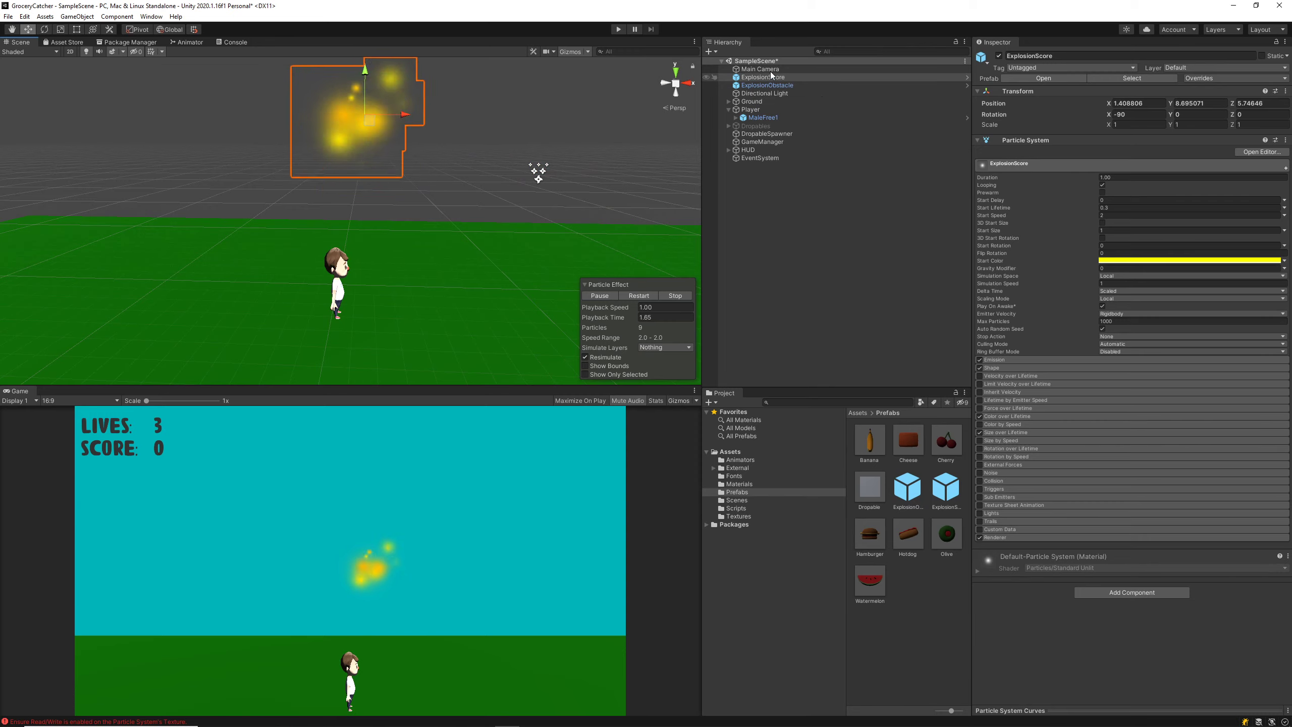
ctrl+click(772, 85)
key(Delete)
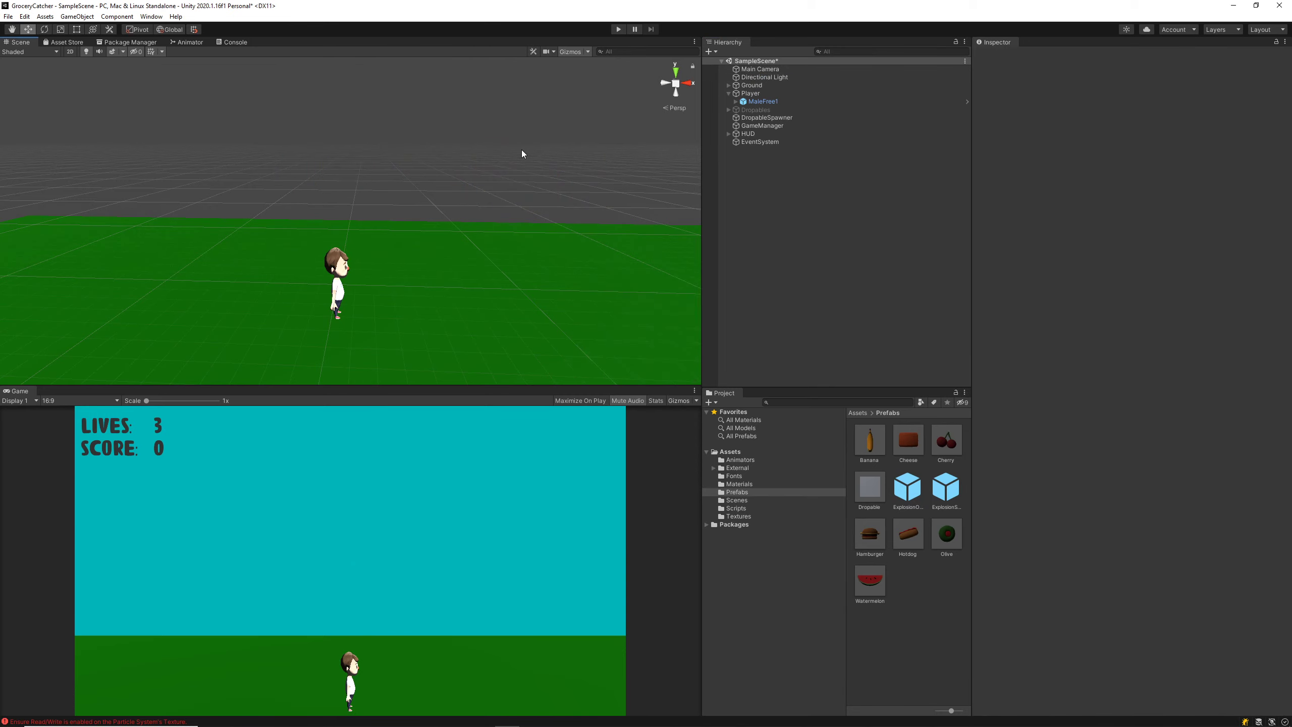
Run the game and move the character left and right beneath the falling groceries to test the explosion effects.
click(617, 29)
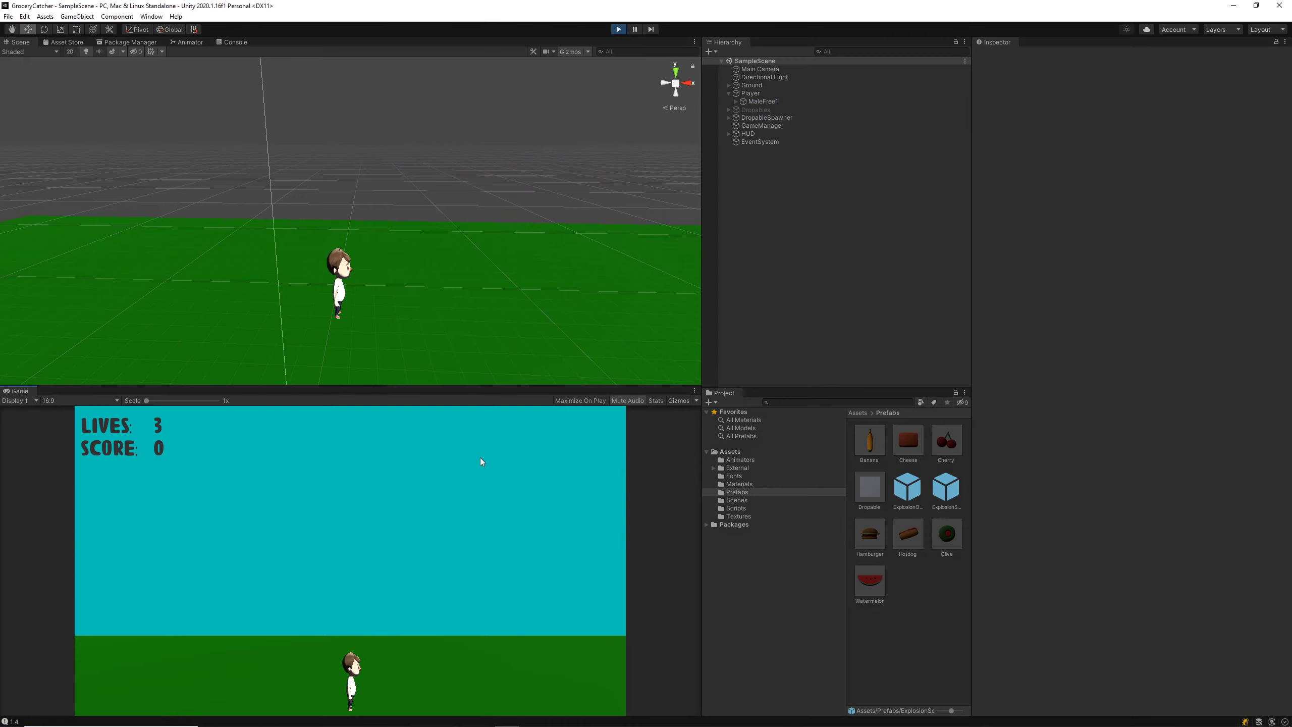
key(Left)
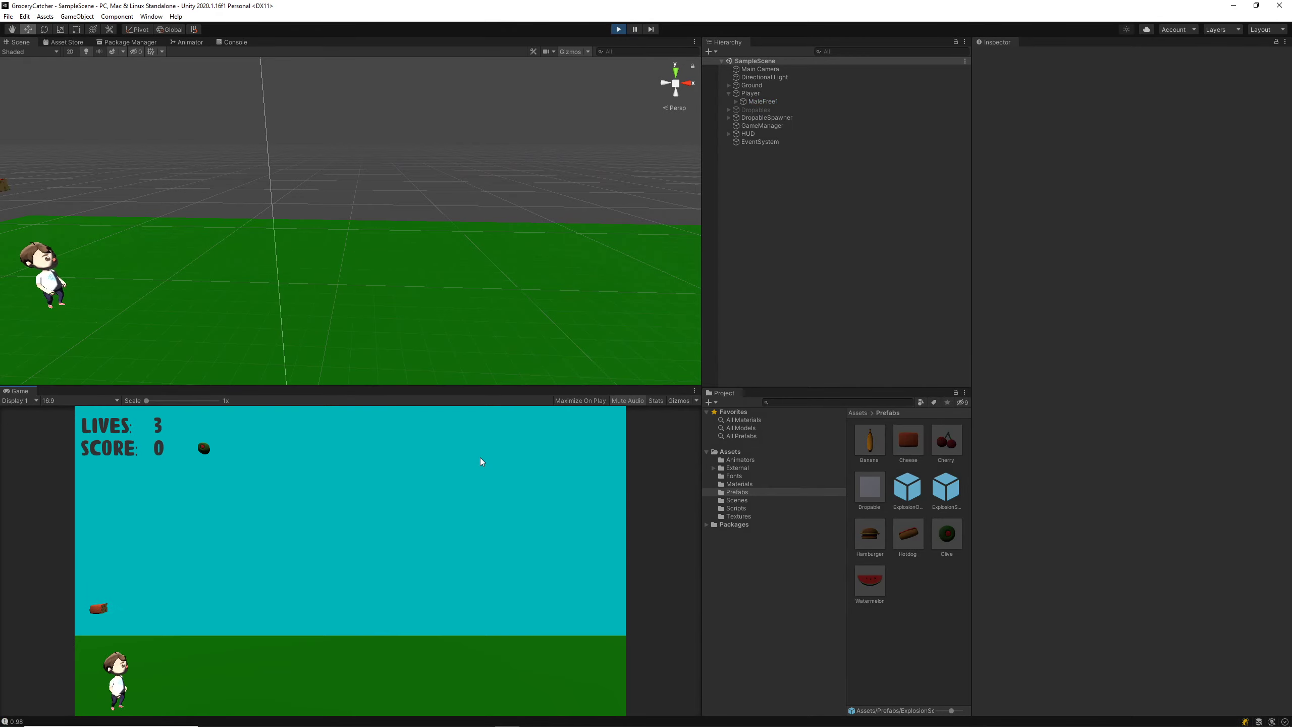
key(Right)
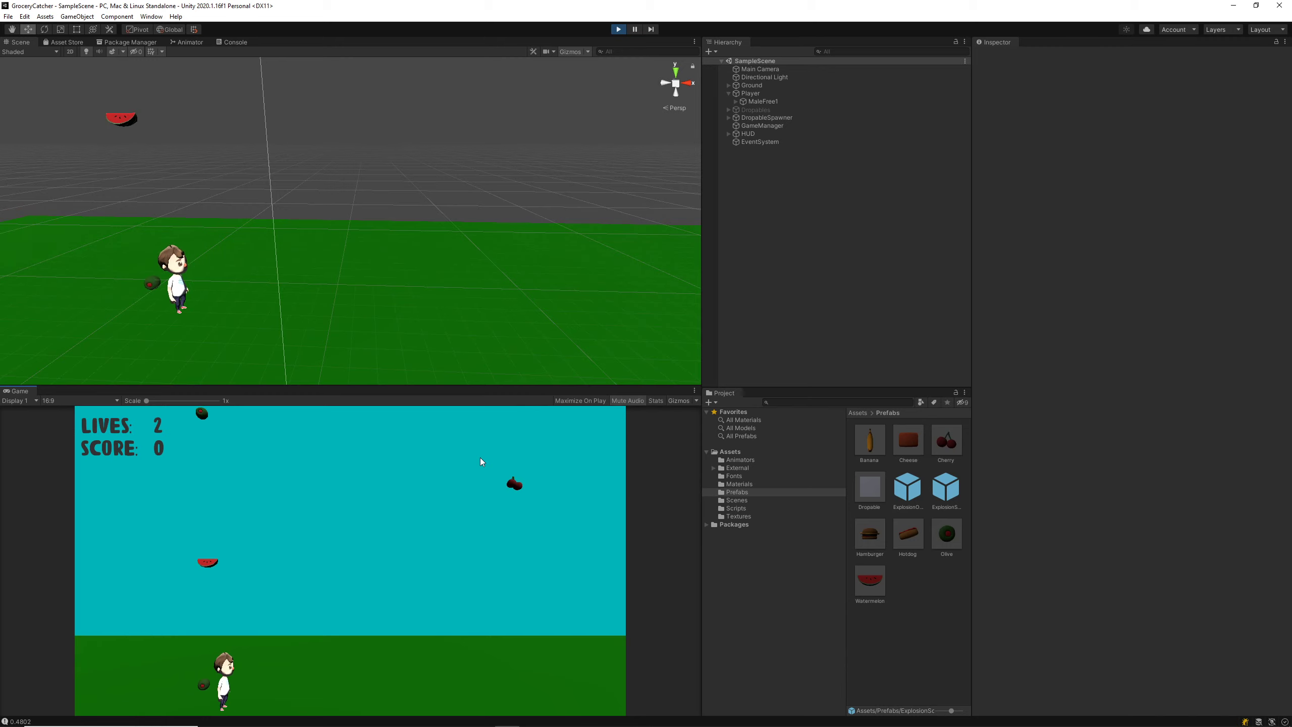
key(Right)
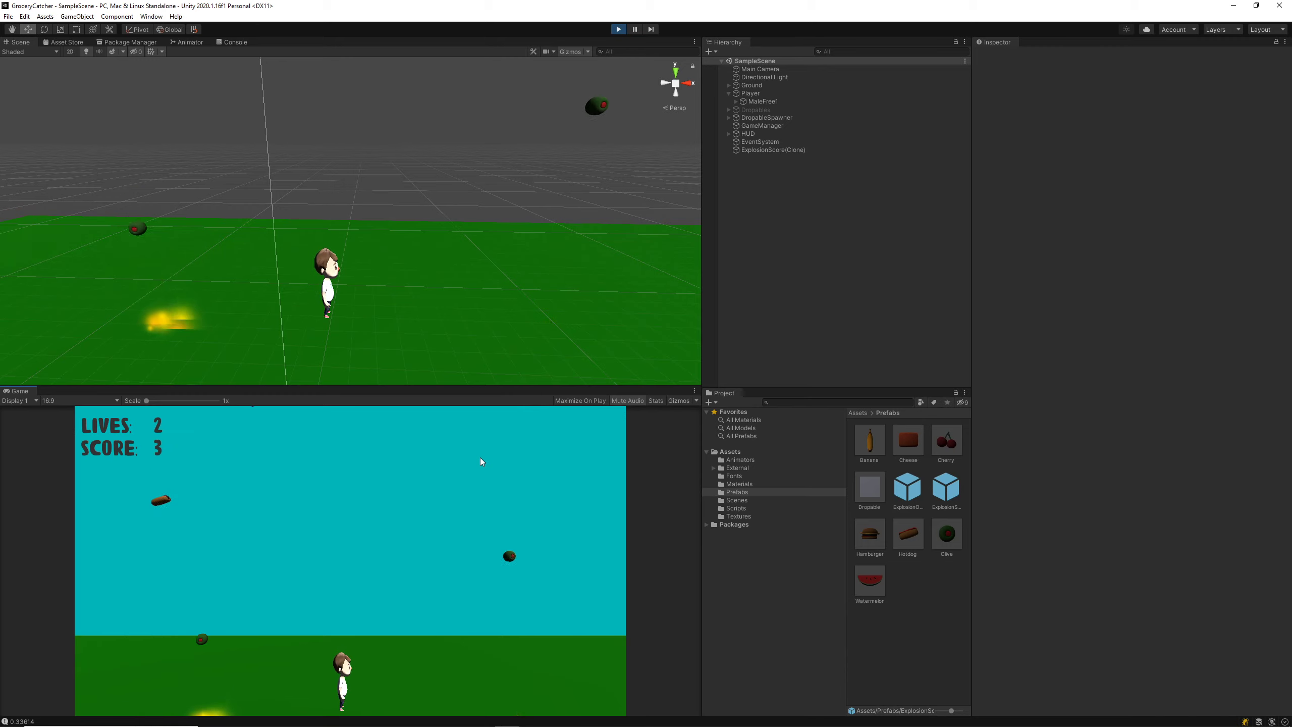
key(Right)
key(Right)
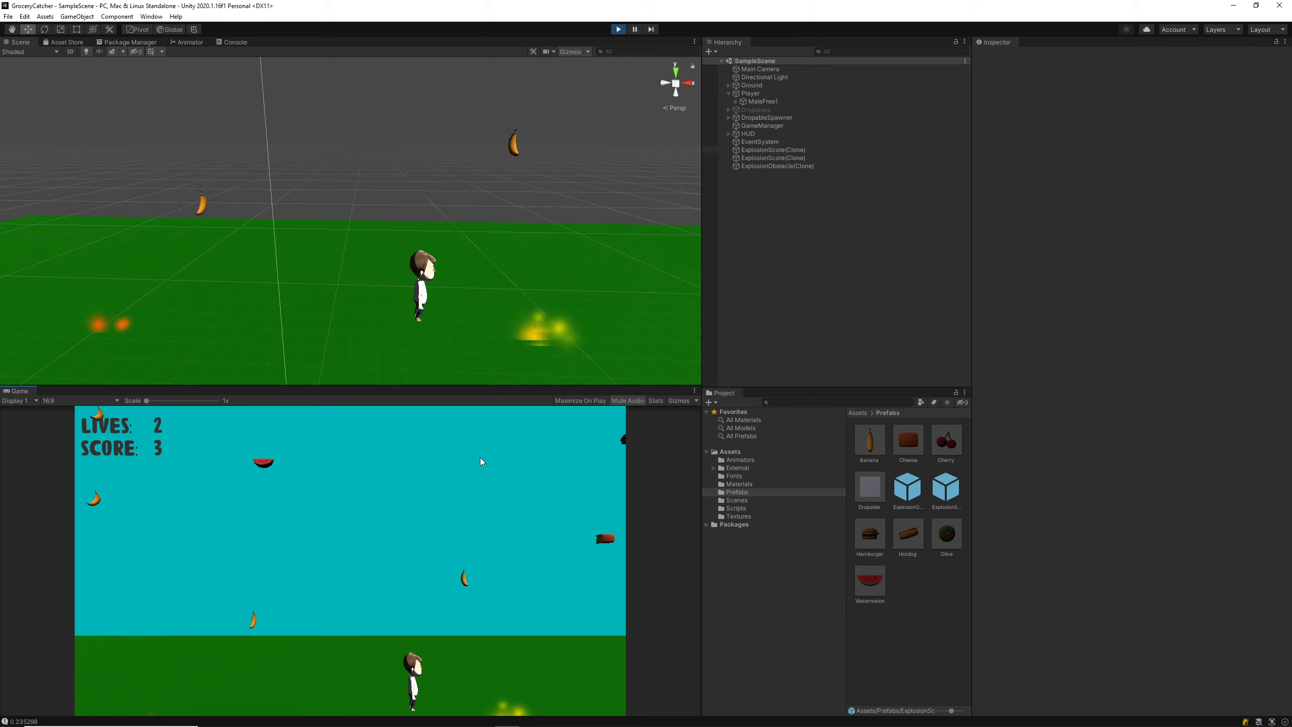